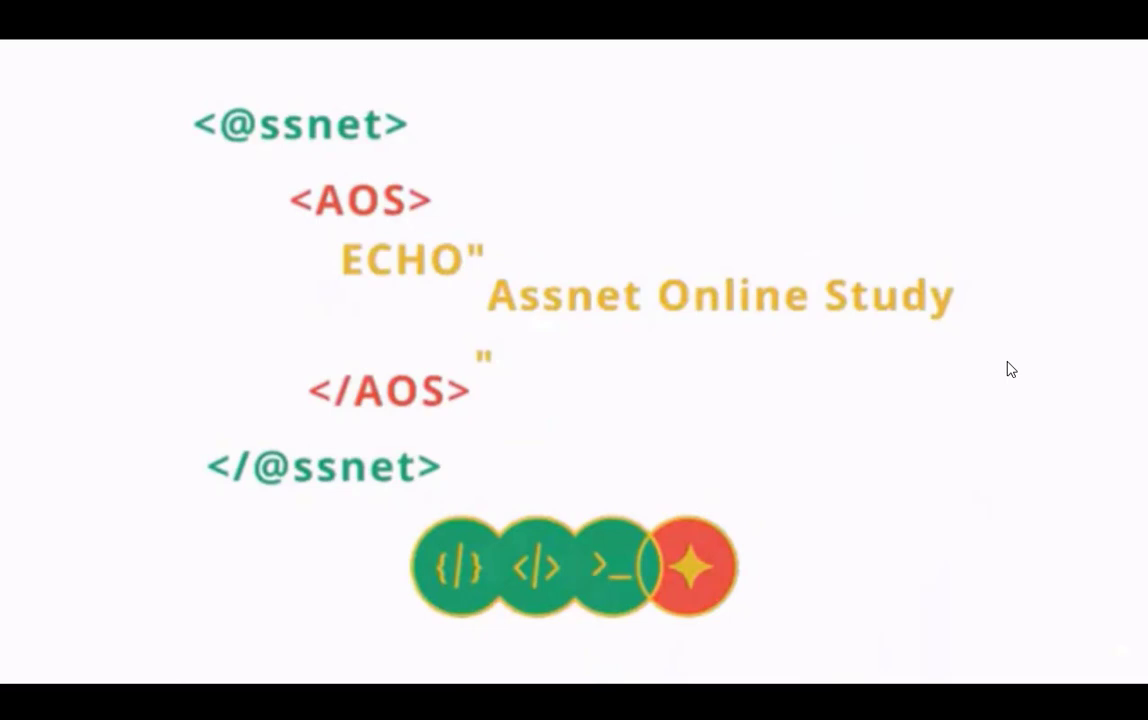
Switch to the Word document "word 9 la pagination" and place the cursor just below the SOMMAIRE title box
{"action": "key", "text": "alt+Tab"}
{"action": "key", "text": "alt+Tab"}
{"action": "key", "text": "alt+Tab"}
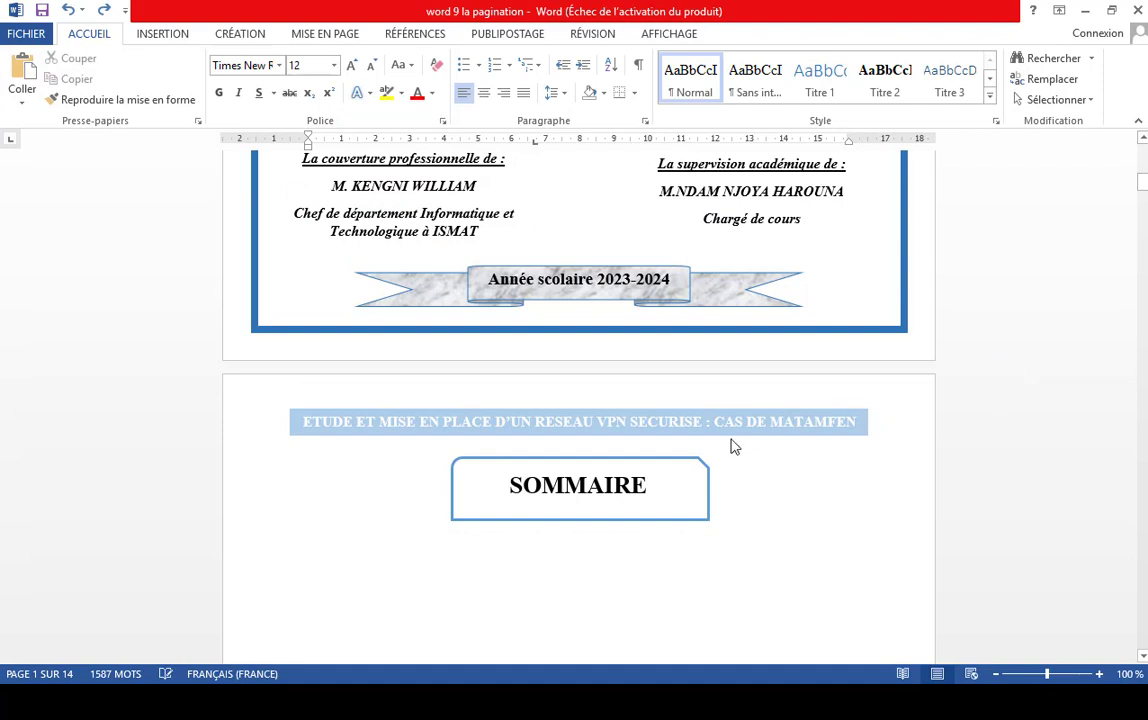
{"action": "left_click", "coordinate": [546, 518]}
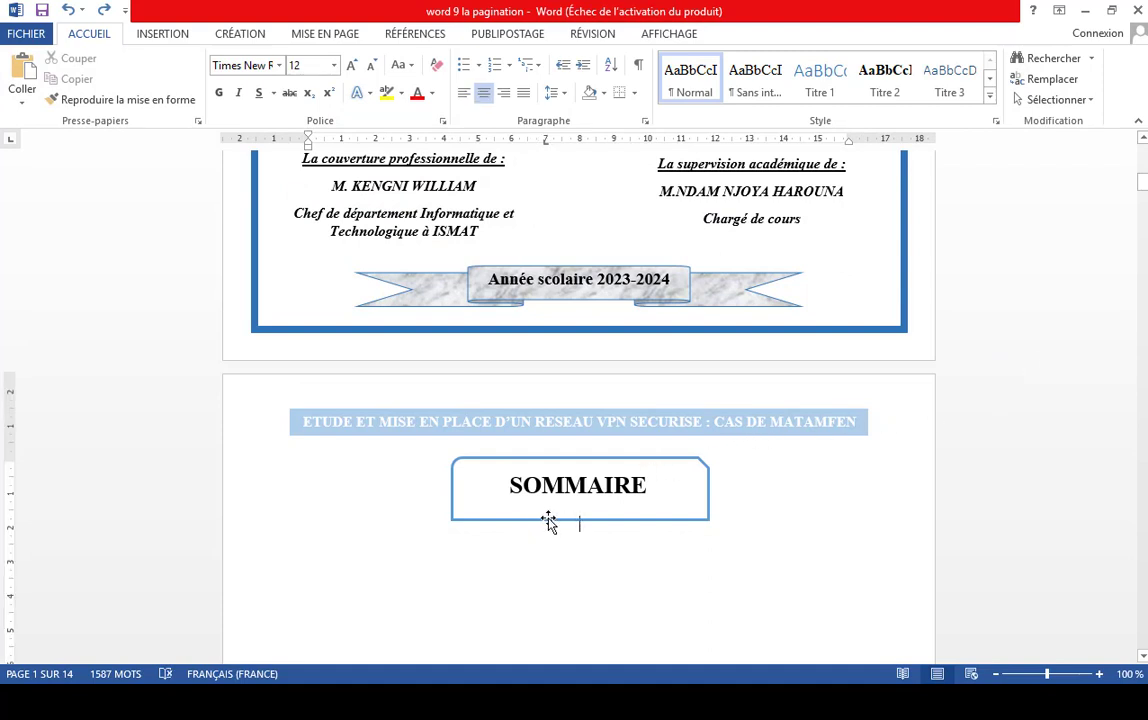
Examine the SOMMAIRE page from its header and title box down to its footer
{"action": "scroll", "coordinate": [670, 510], "scroll_direction": "down", "scroll_amount": 1}
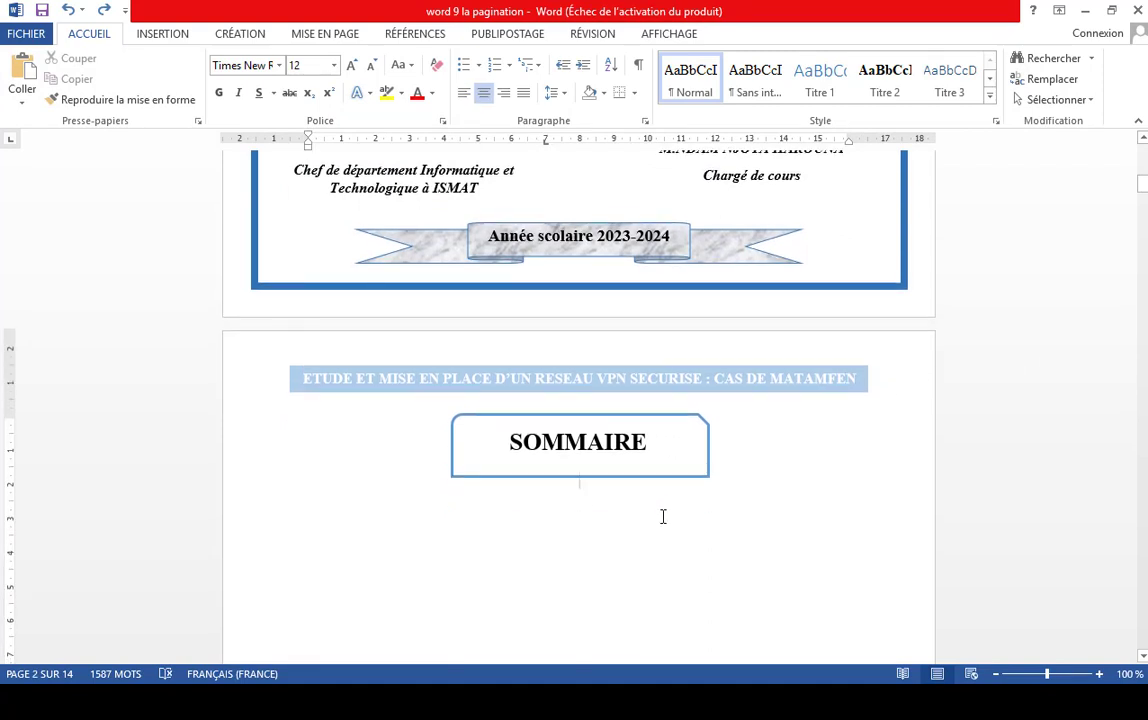
{"action": "scroll", "coordinate": [610, 482], "scroll_direction": "down", "scroll_amount": 5}
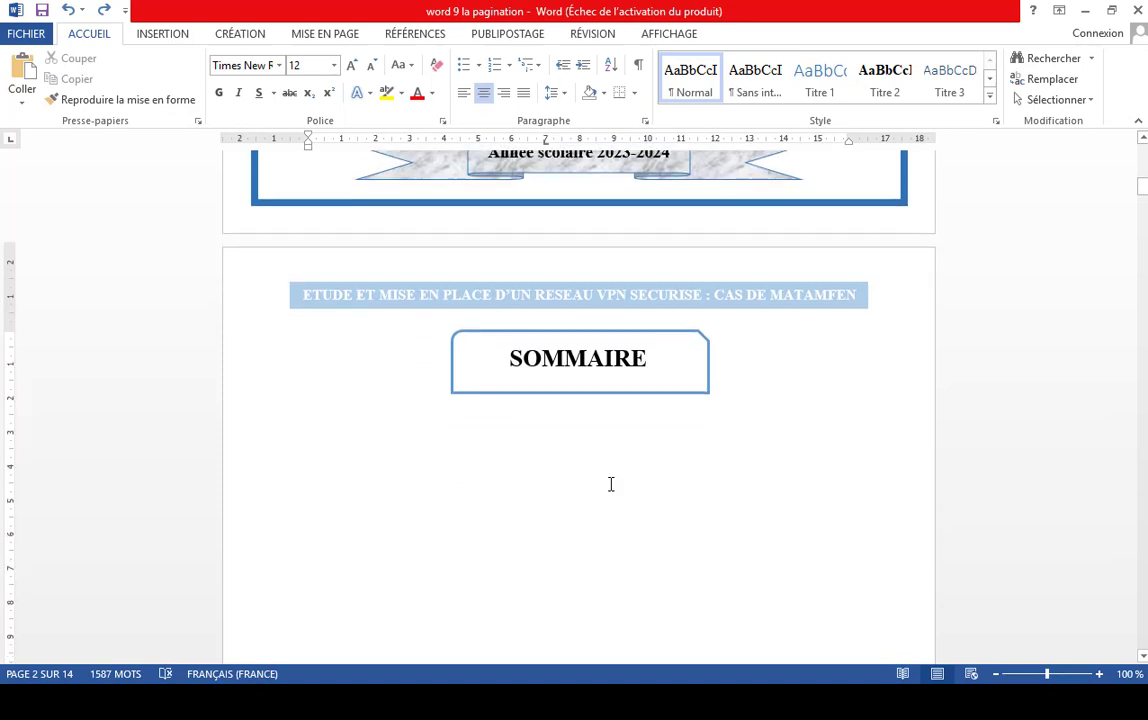
{"action": "scroll", "coordinate": [608, 482], "scroll_direction": "down", "scroll_amount": 10}
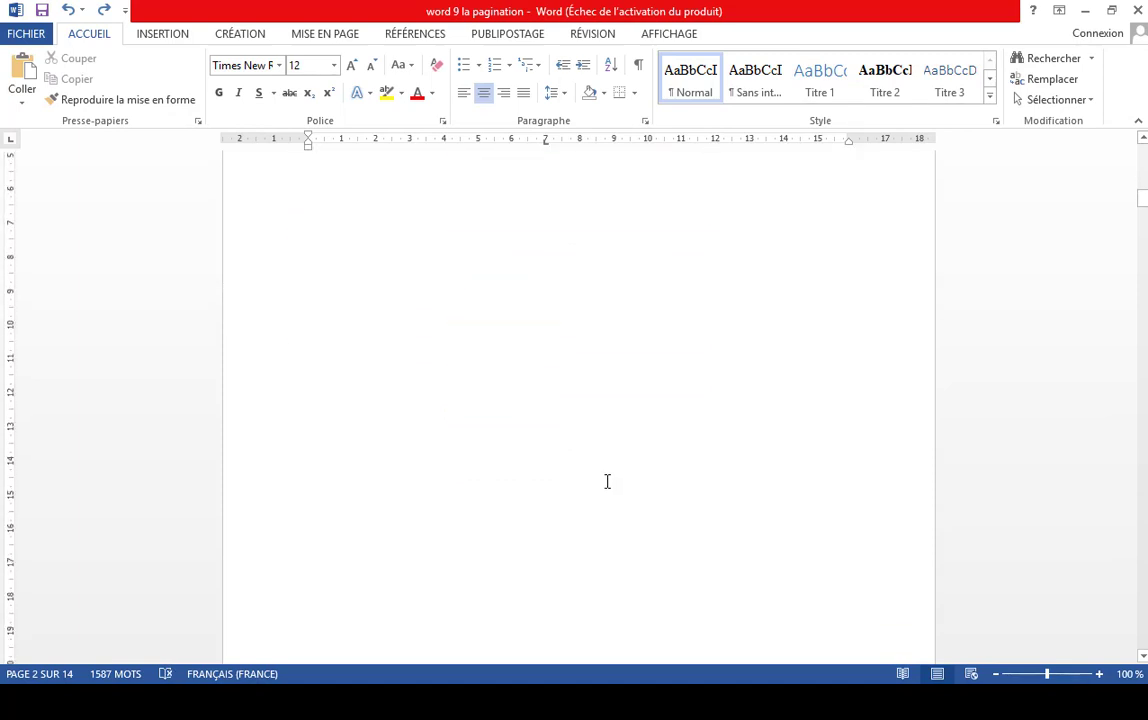
{"action": "scroll", "coordinate": [605, 488], "scroll_direction": "up", "scroll_amount": 14}
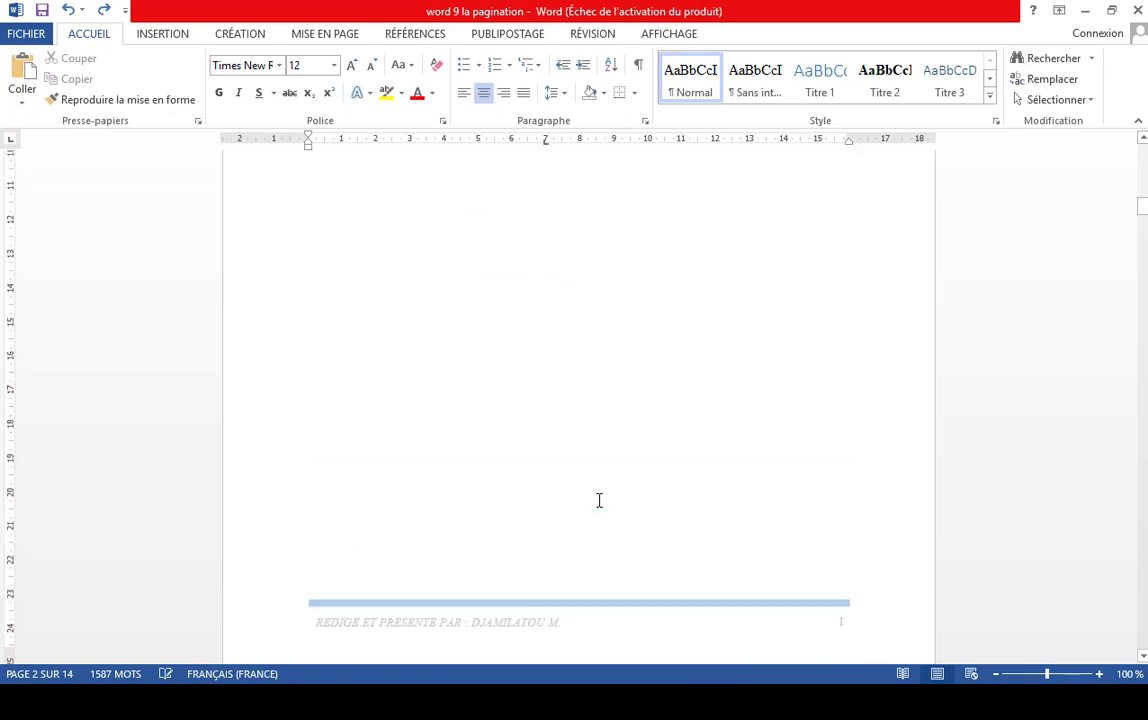
{"action": "scroll", "coordinate": [599, 500], "scroll_direction": "up", "scroll_amount": 5}
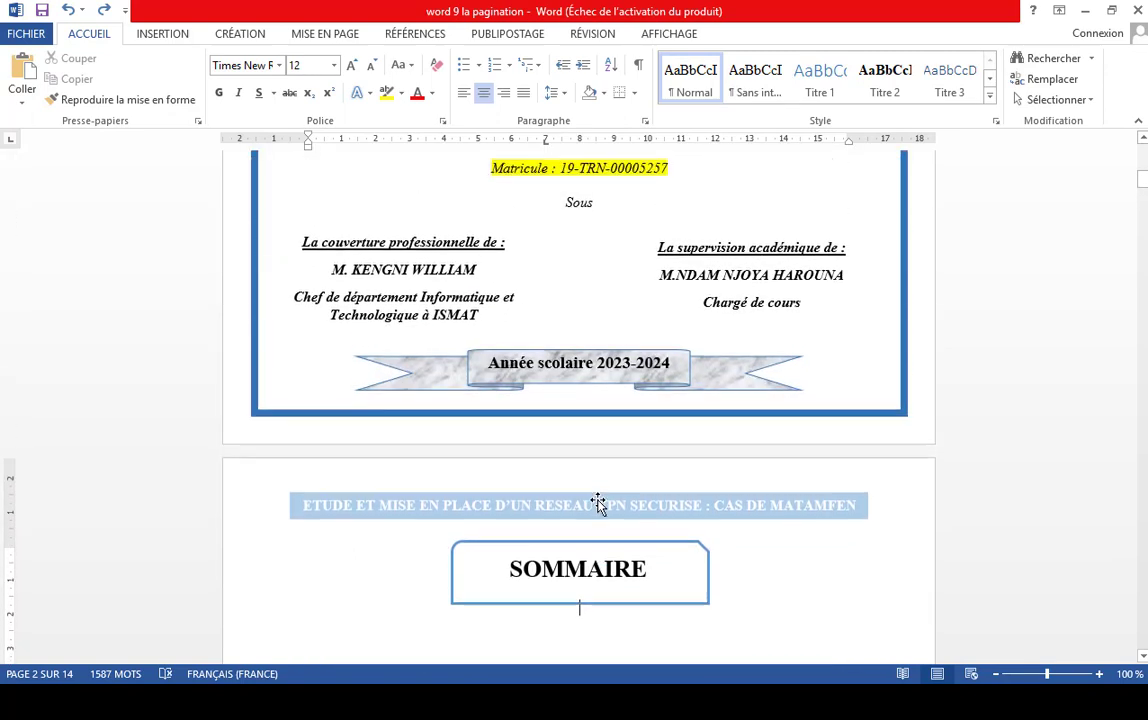
{"action": "scroll", "coordinate": [600, 502], "scroll_direction": "down", "scroll_amount": 6}
{"action": "scroll", "coordinate": [618, 498], "scroll_direction": "down", "scroll_amount": 6}
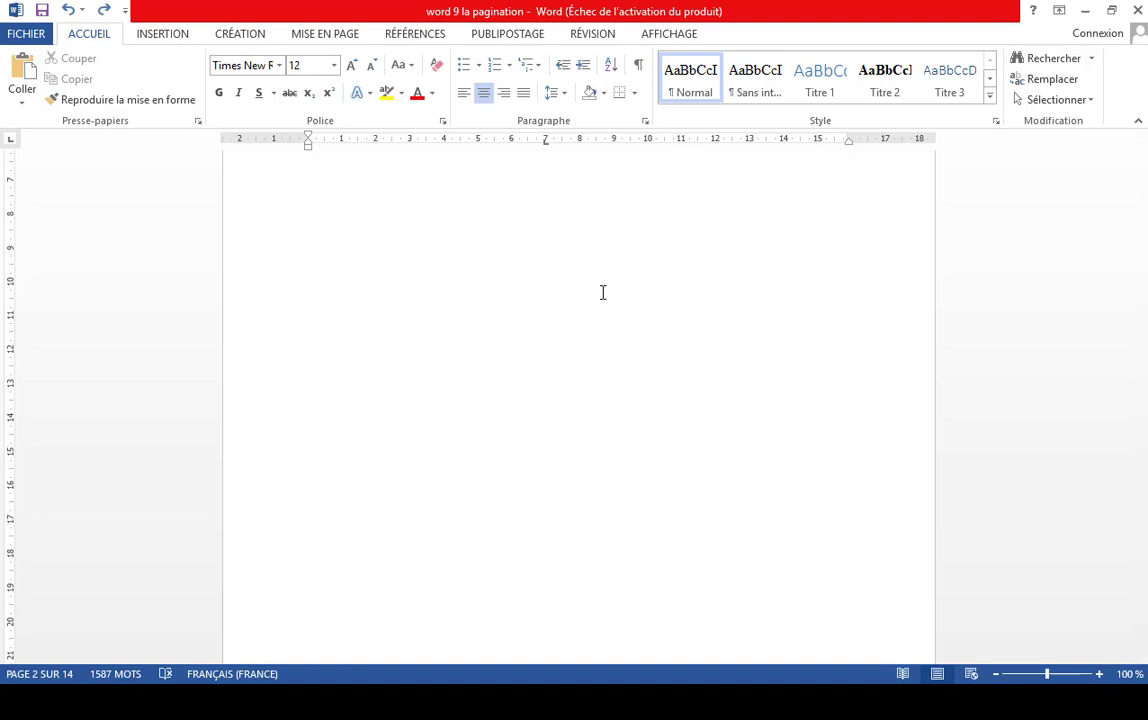
{"action": "scroll", "coordinate": [605, 292], "scroll_direction": "up", "scroll_amount": 8}
{"action": "scroll", "coordinate": [607, 292], "scroll_direction": "down", "scroll_amount": 5}
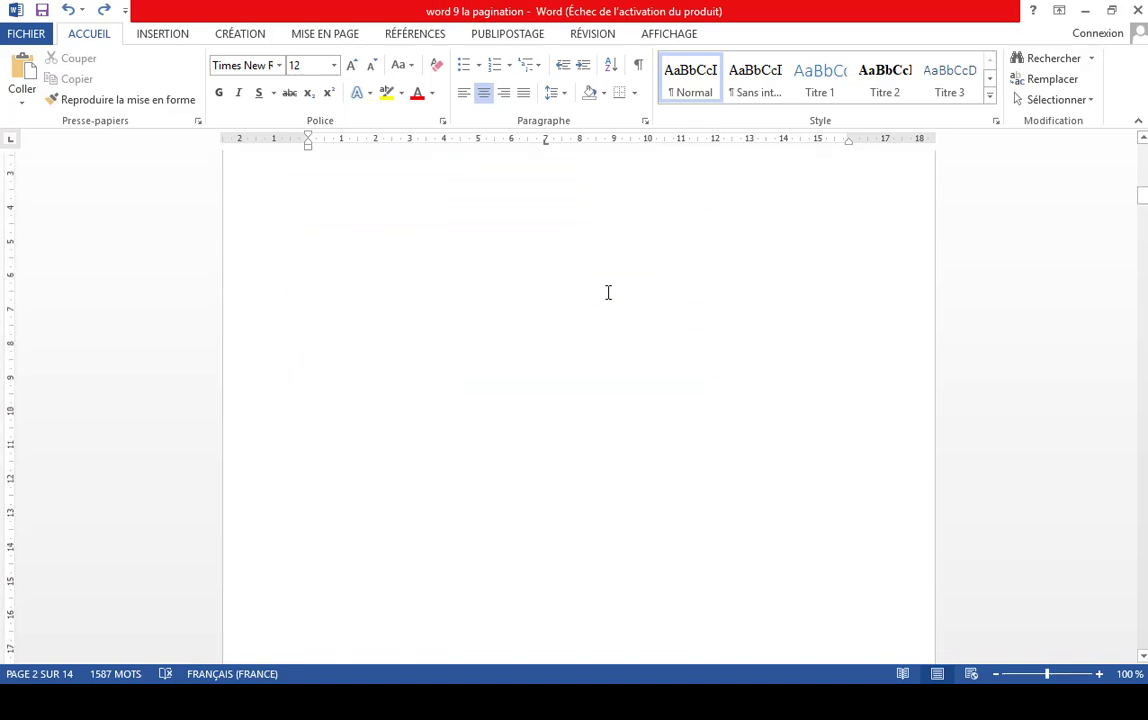
{"action": "scroll", "coordinate": [607, 292], "scroll_direction": "down", "scroll_amount": 5}
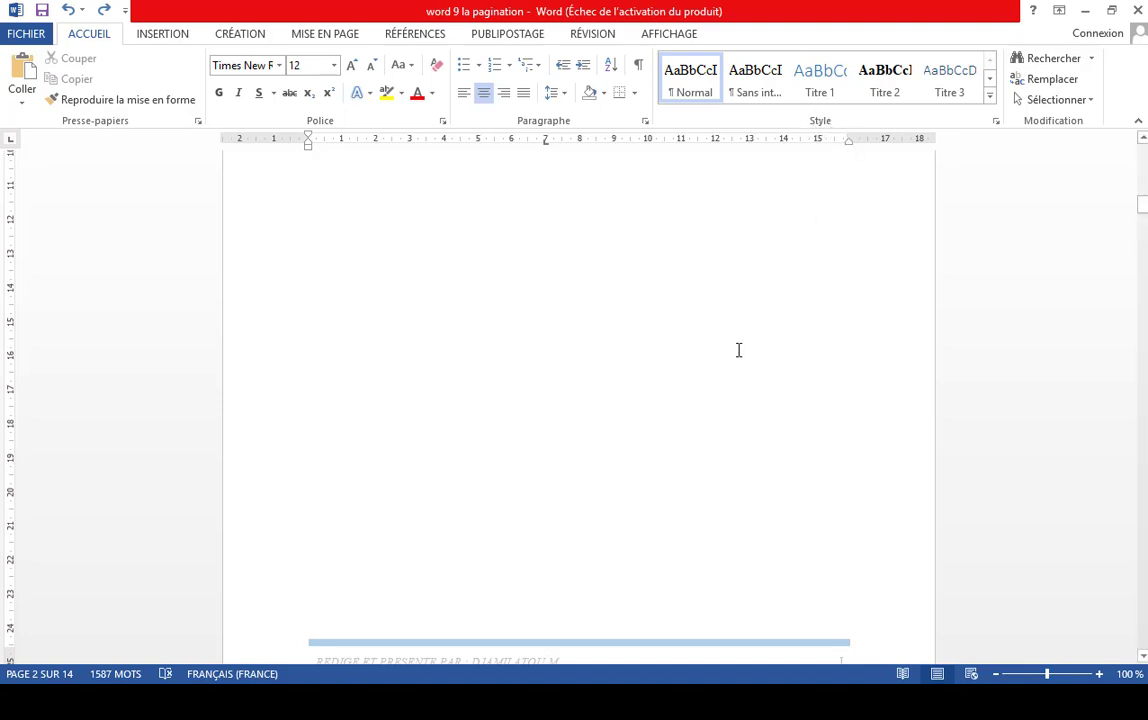
{"action": "scroll", "coordinate": [732, 358], "scroll_direction": "up", "scroll_amount": 6}
{"action": "scroll", "coordinate": [732, 362], "scroll_direction": "up", "scroll_amount": 3}
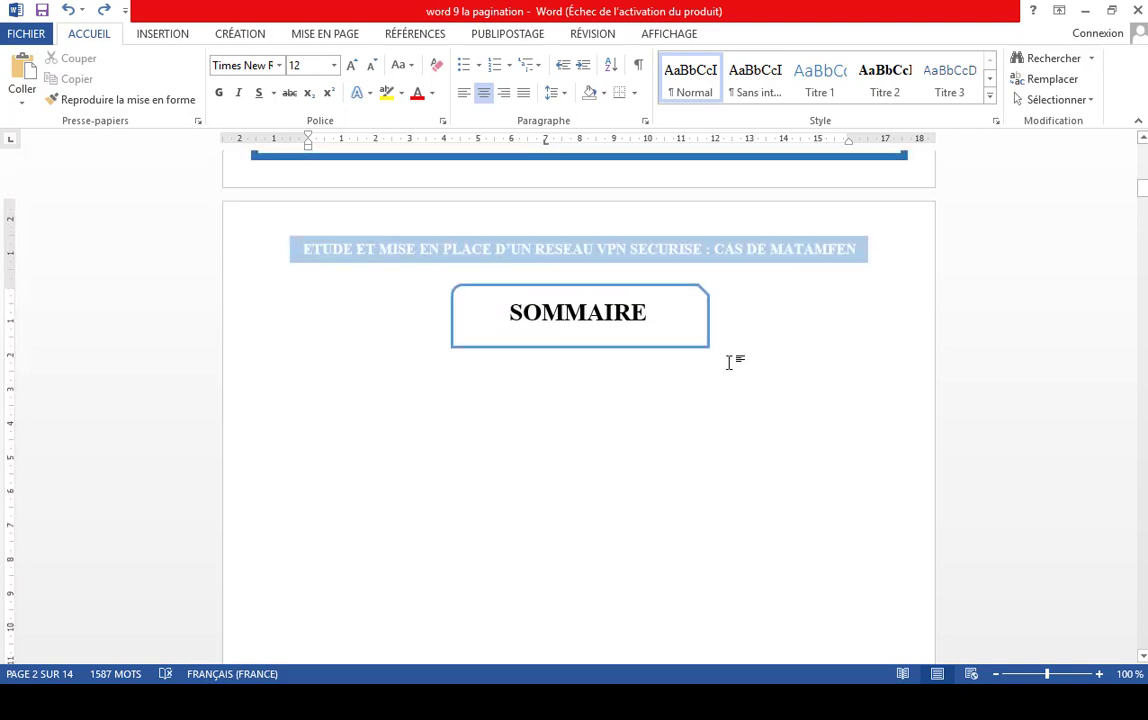
{"action": "left_click", "coordinate": [653, 314]}
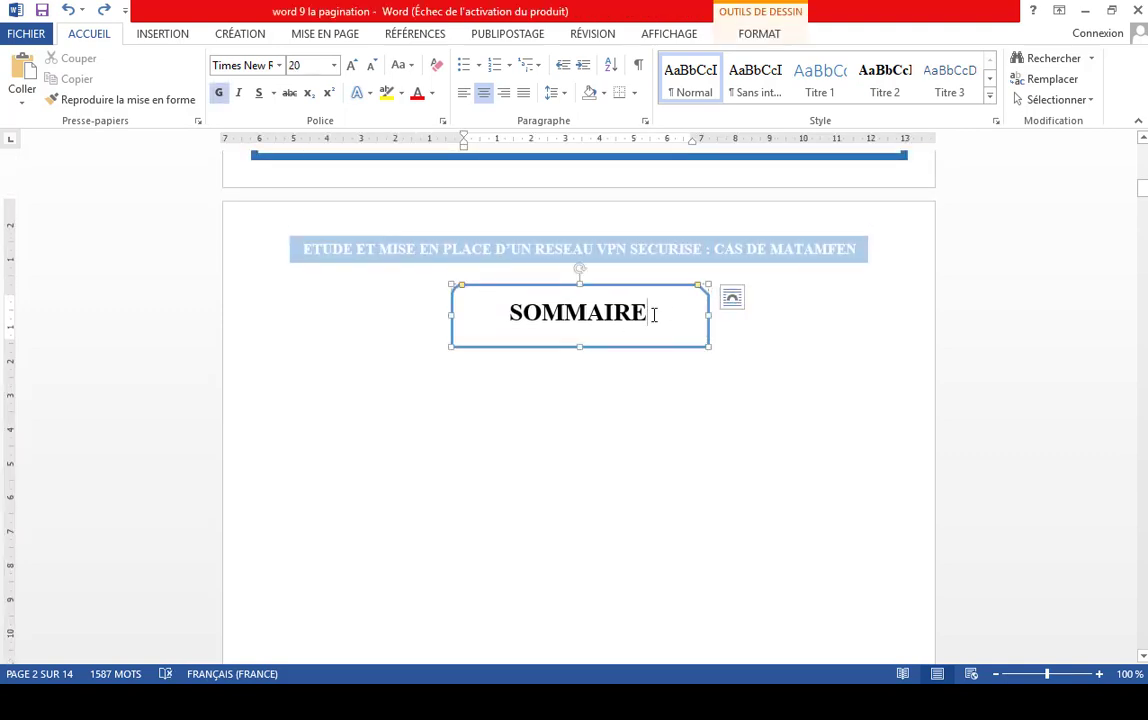
{"action": "left_click", "coordinate": [366, 389]}
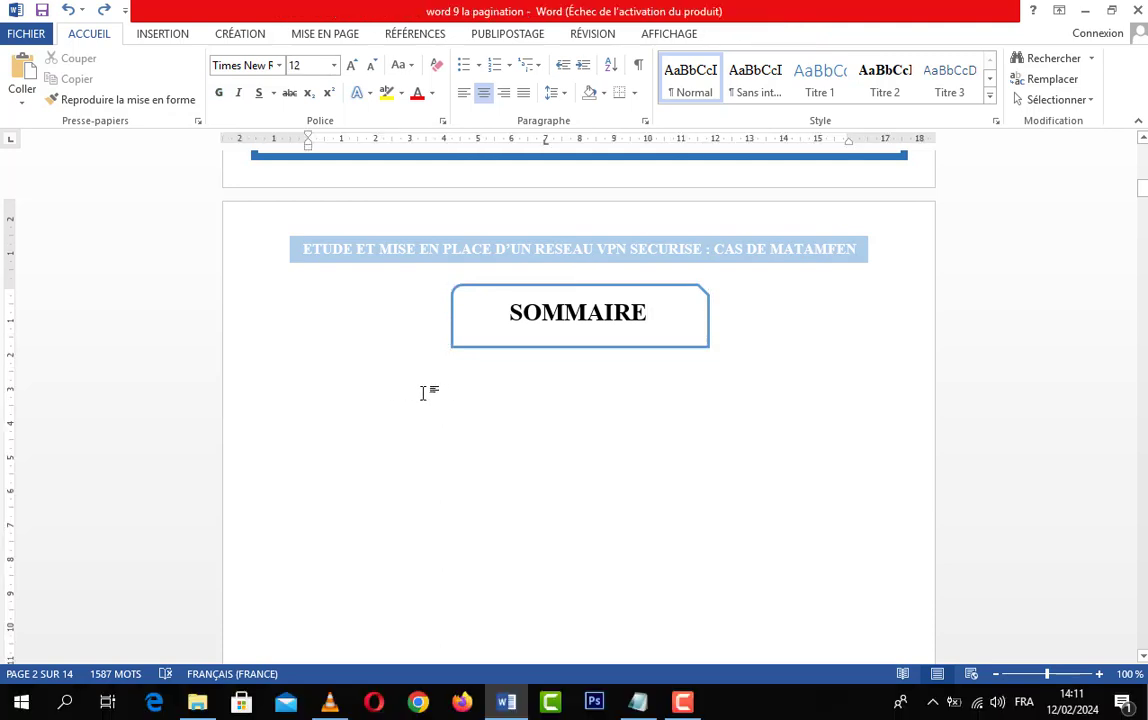
{"action": "left_click", "coordinate": [656, 312]}
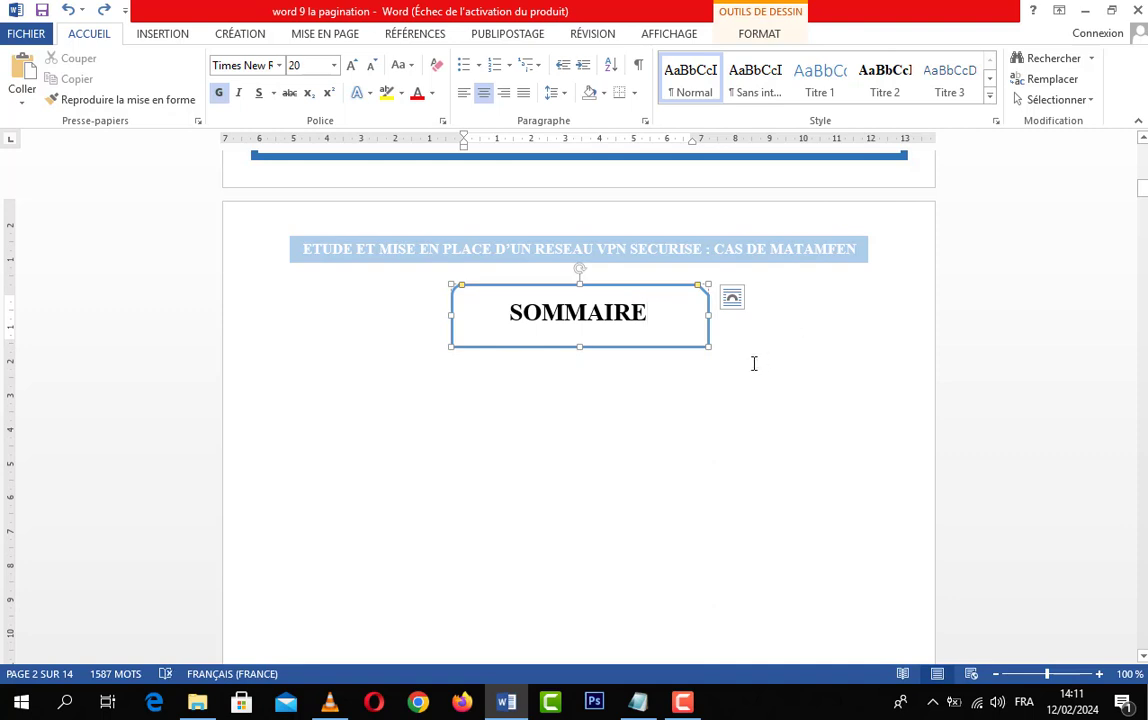
{"action": "left_click", "coordinate": [548, 405]}
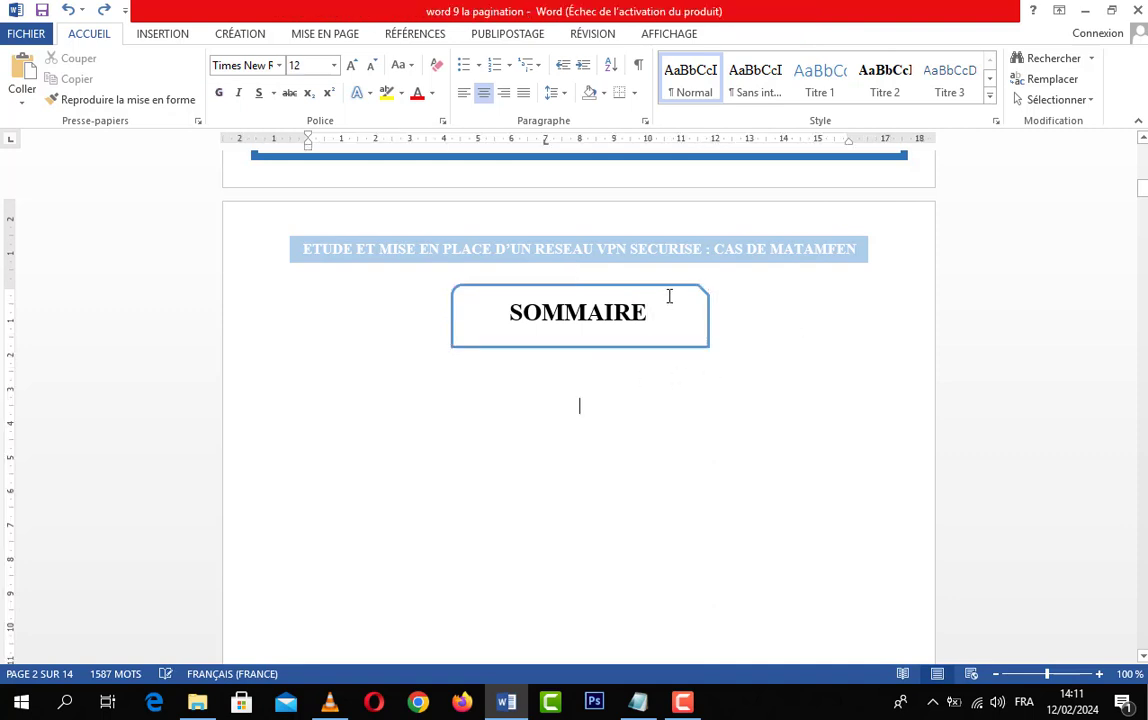
{"action": "left_click", "coordinate": [652, 315]}
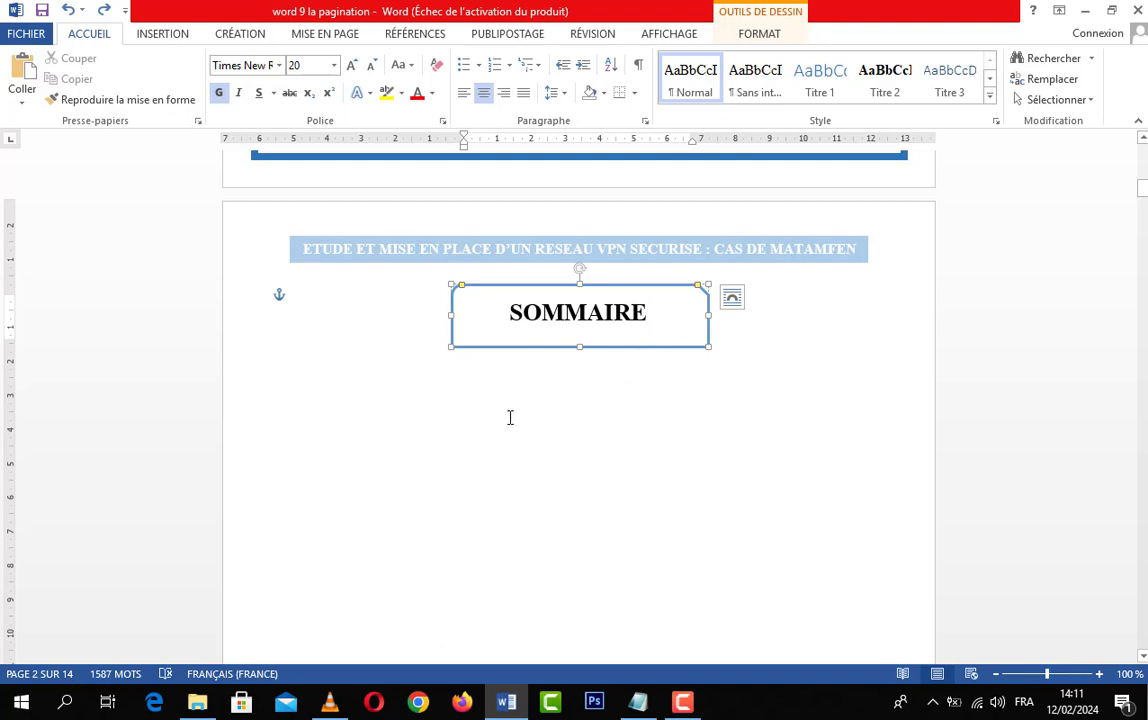
{"action": "left_click", "coordinate": [530, 455]}
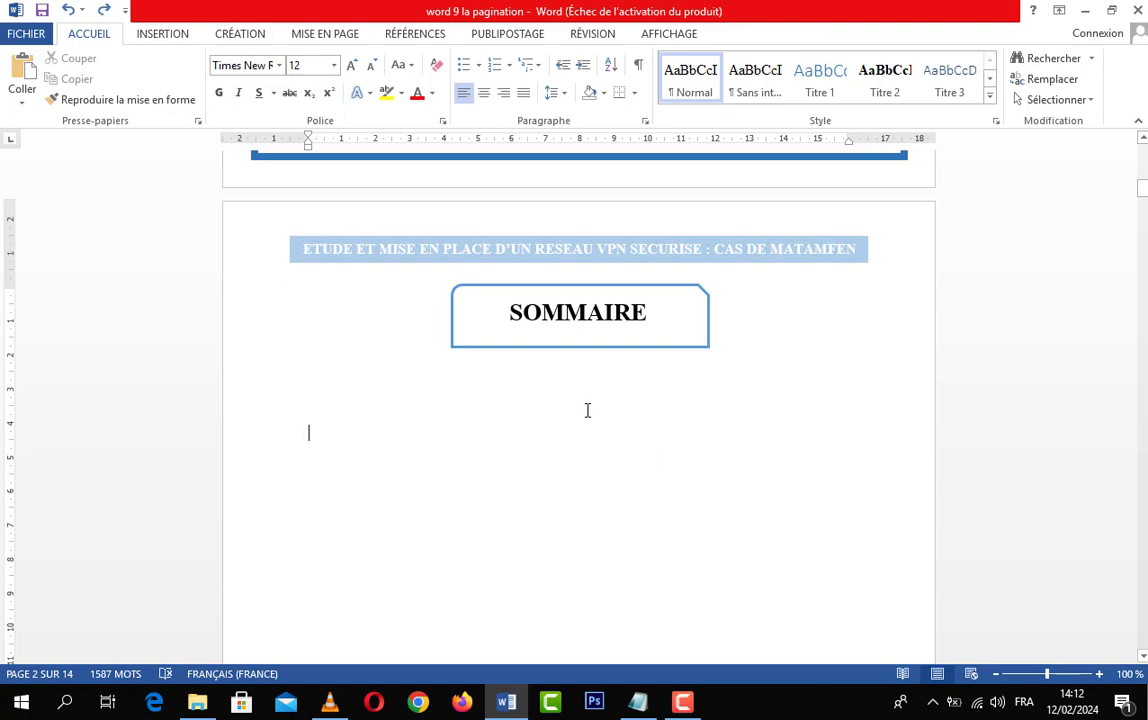
Apply the Titre 1 style to the SOMMAIRE text inside its title box
{"action": "left_click", "coordinate": [647, 312]}
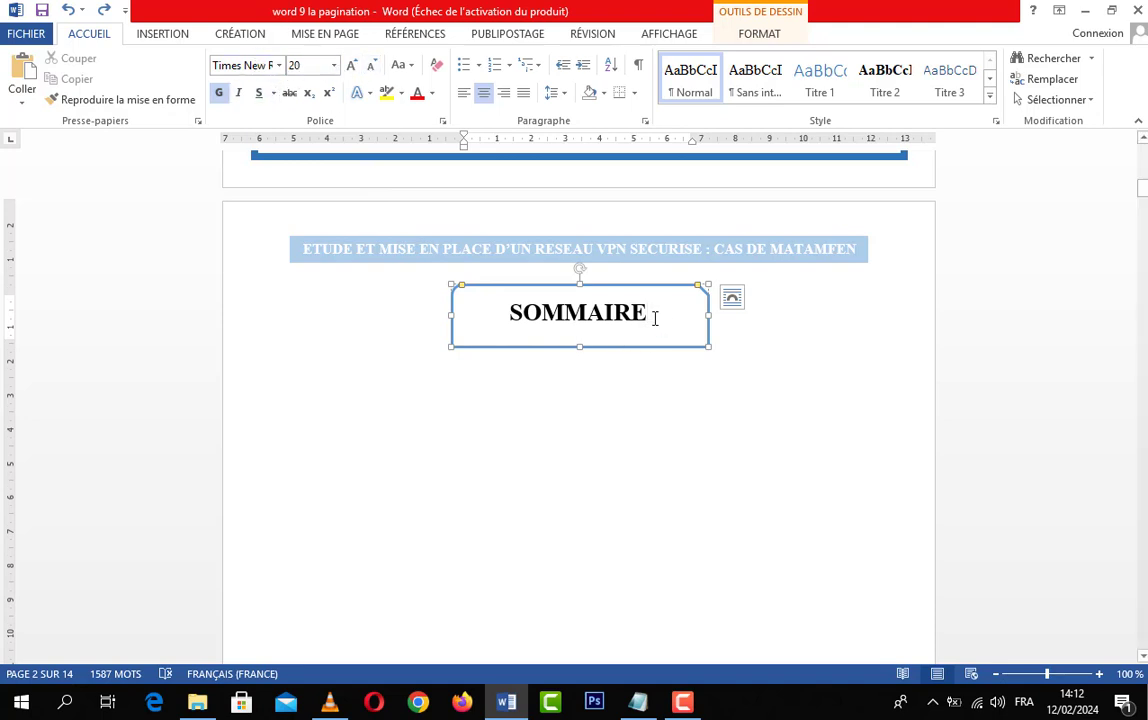
{"action": "left_click_drag", "start_coordinate": [655, 318], "coordinate": [502, 313]}
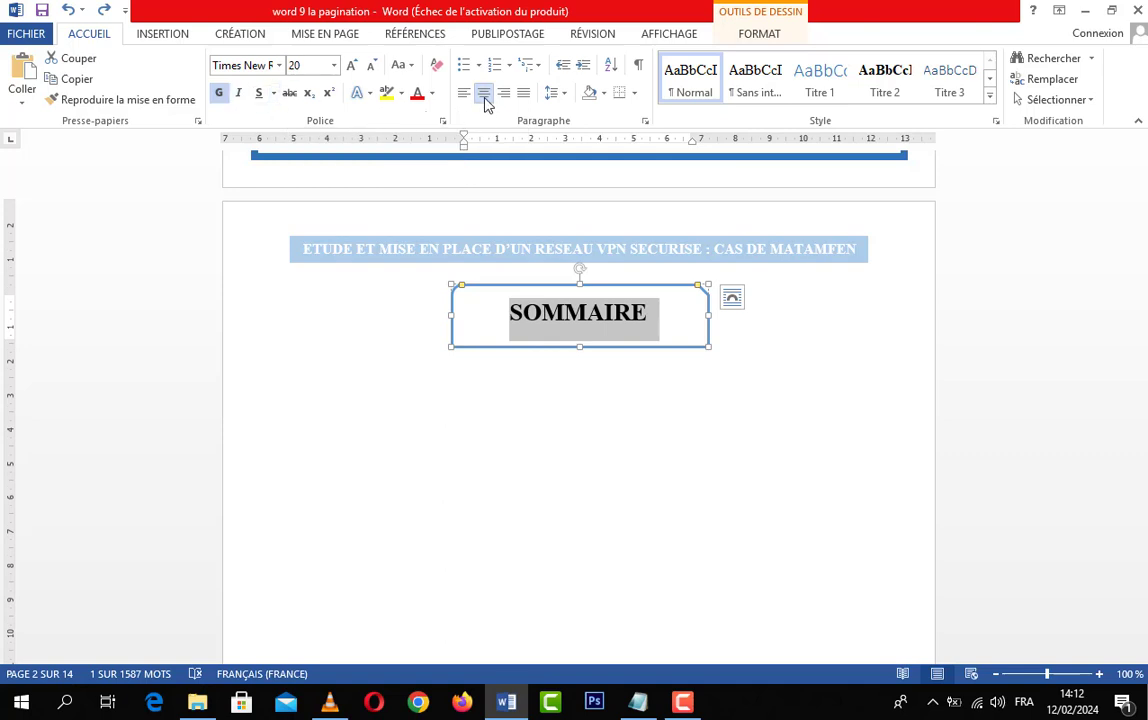
{"action": "left_click", "coordinate": [669, 318]}
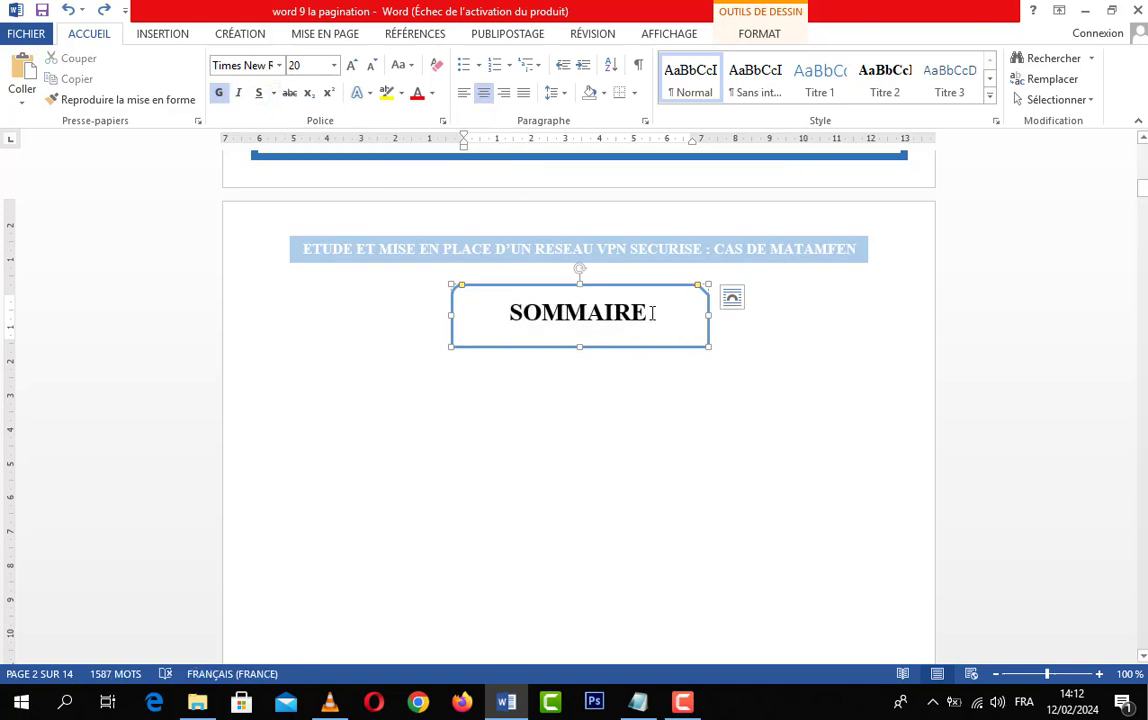
{"action": "left_click", "coordinate": [820, 83]}
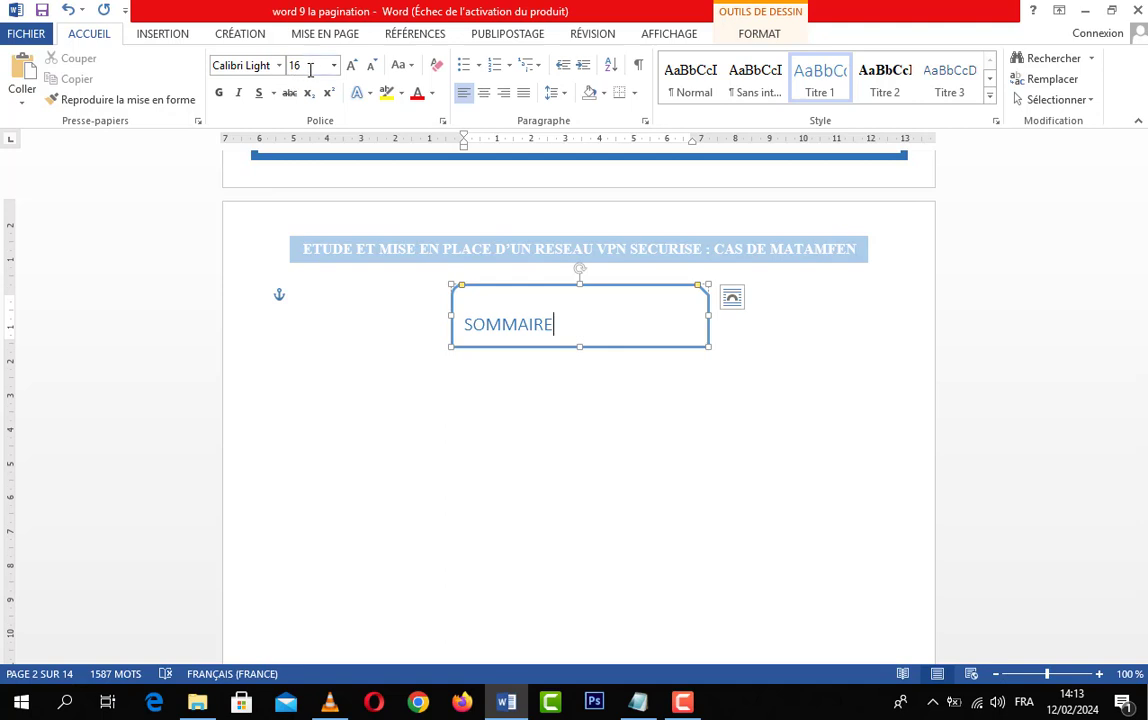
Open the Titre 1 style for modification and rename it "Grand titre"
{"action": "right_click", "coordinate": [818, 88]}
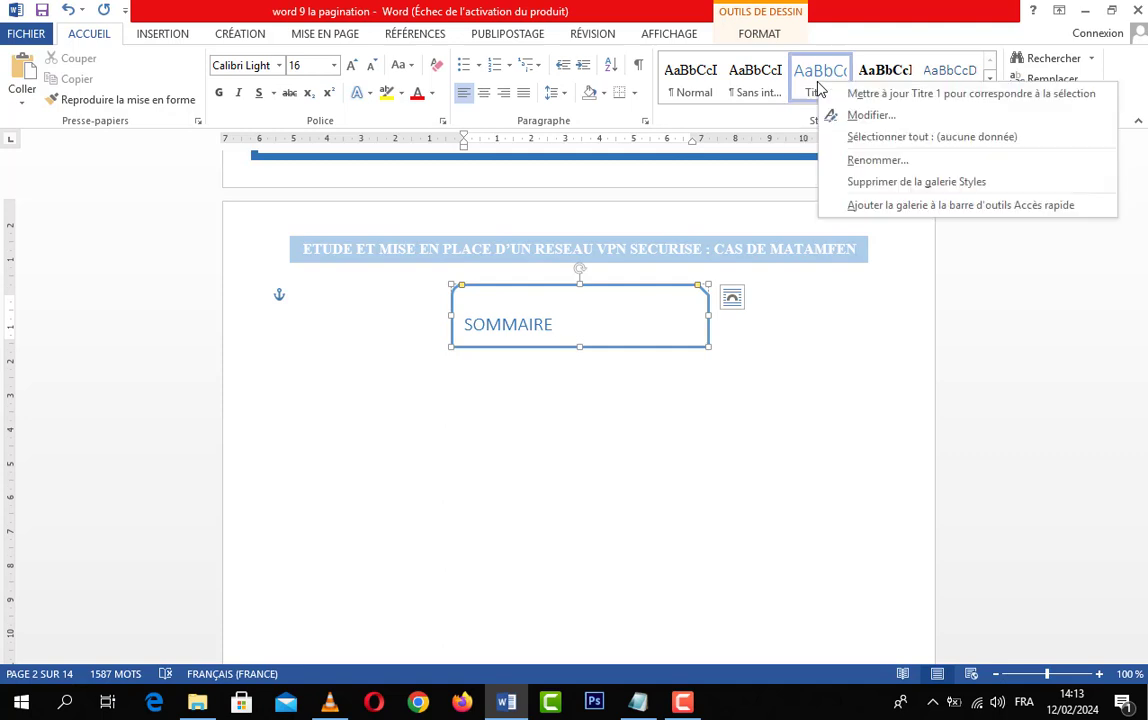
{"action": "left_click", "coordinate": [866, 116]}
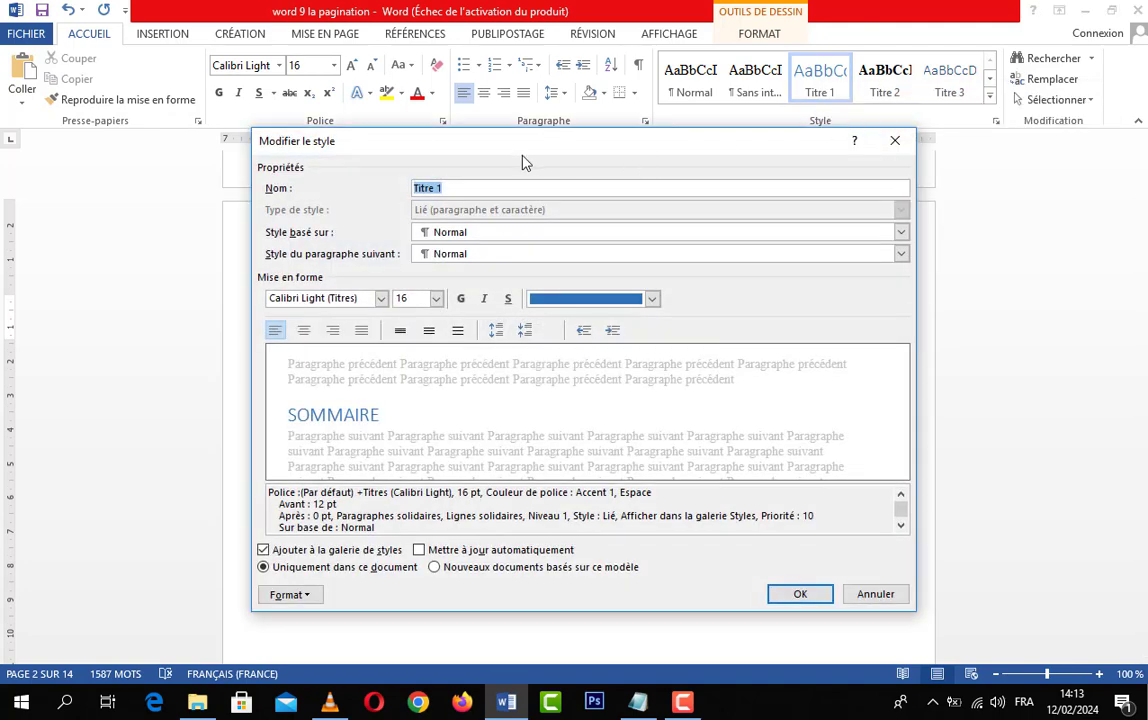
{"action": "left_click_drag", "start_coordinate": [463, 150], "coordinate": [514, 165]}
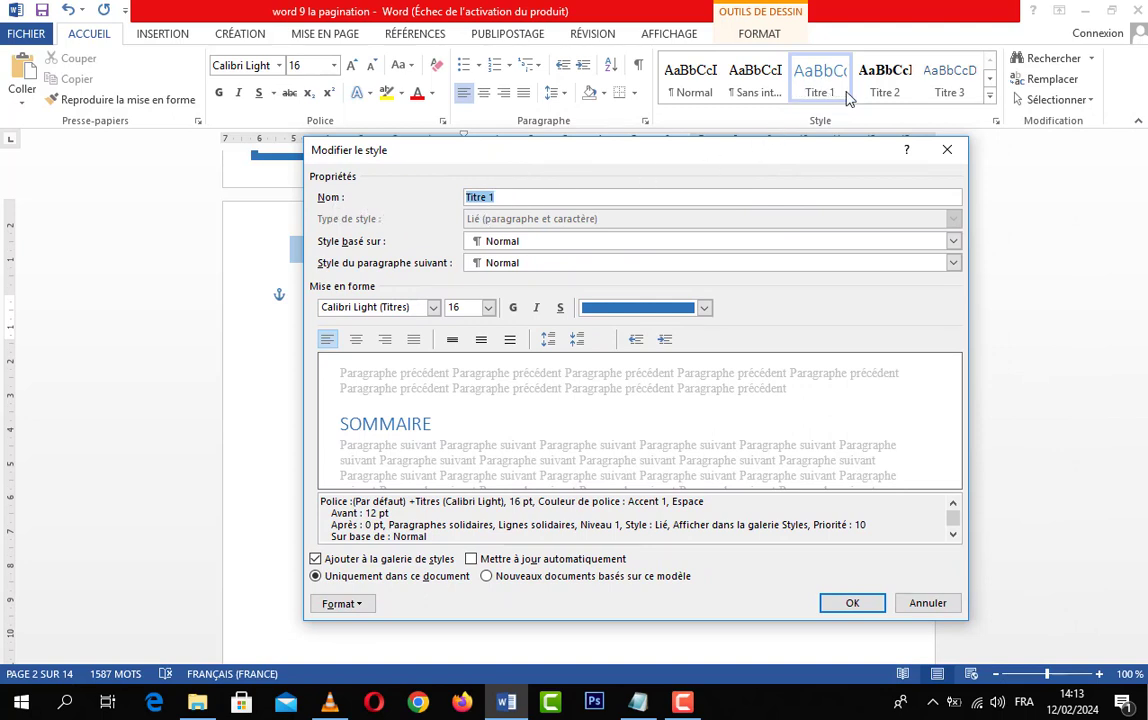
{"action": "left_click", "coordinate": [514, 196]}
{"action": "left_click_drag", "start_coordinate": [454, 196], "coordinate": [407, 195]}
{"action": "type", "text": "Grand t"}
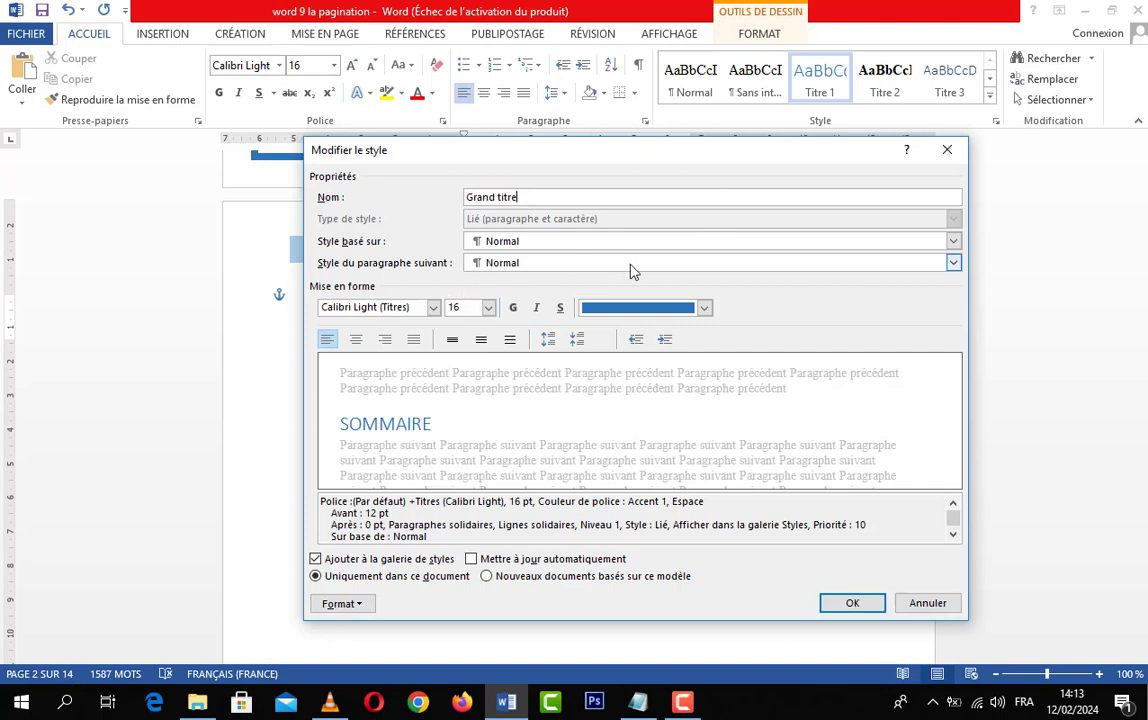
Set the Grand titre style's font to Times New Roman at size 20
{"action": "left_click_drag", "start_coordinate": [441, 160], "coordinate": [500, 168]}
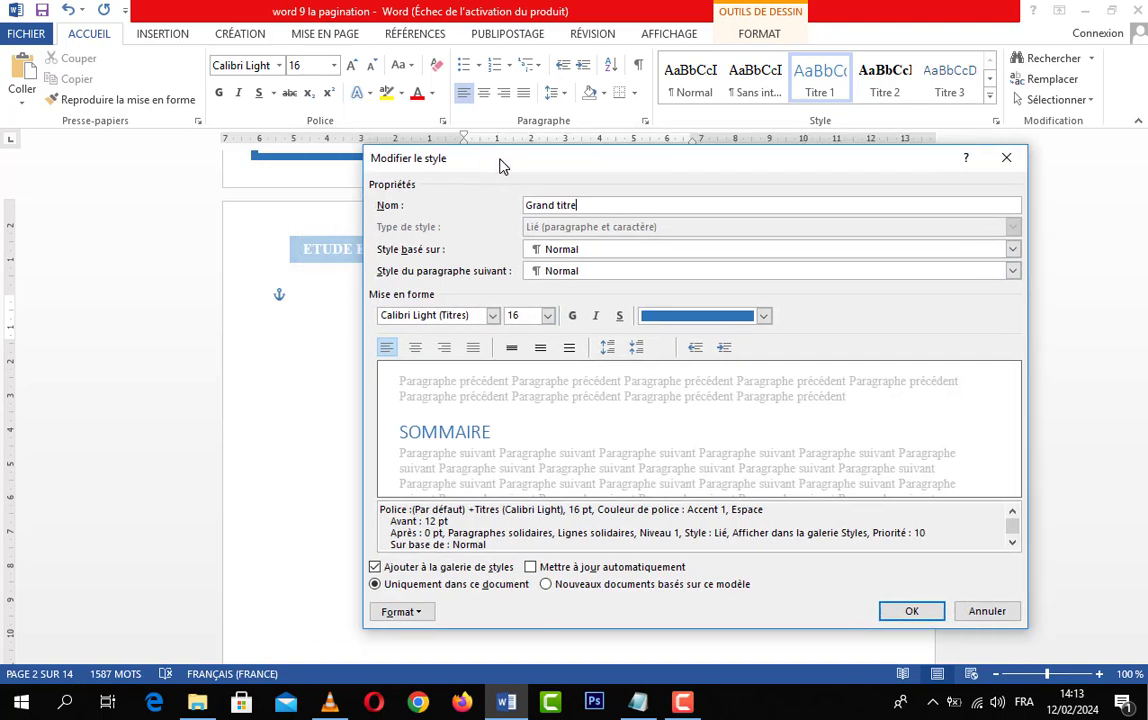
{"action": "left_click", "coordinate": [507, 318]}
{"action": "left_click", "coordinate": [492, 315]}
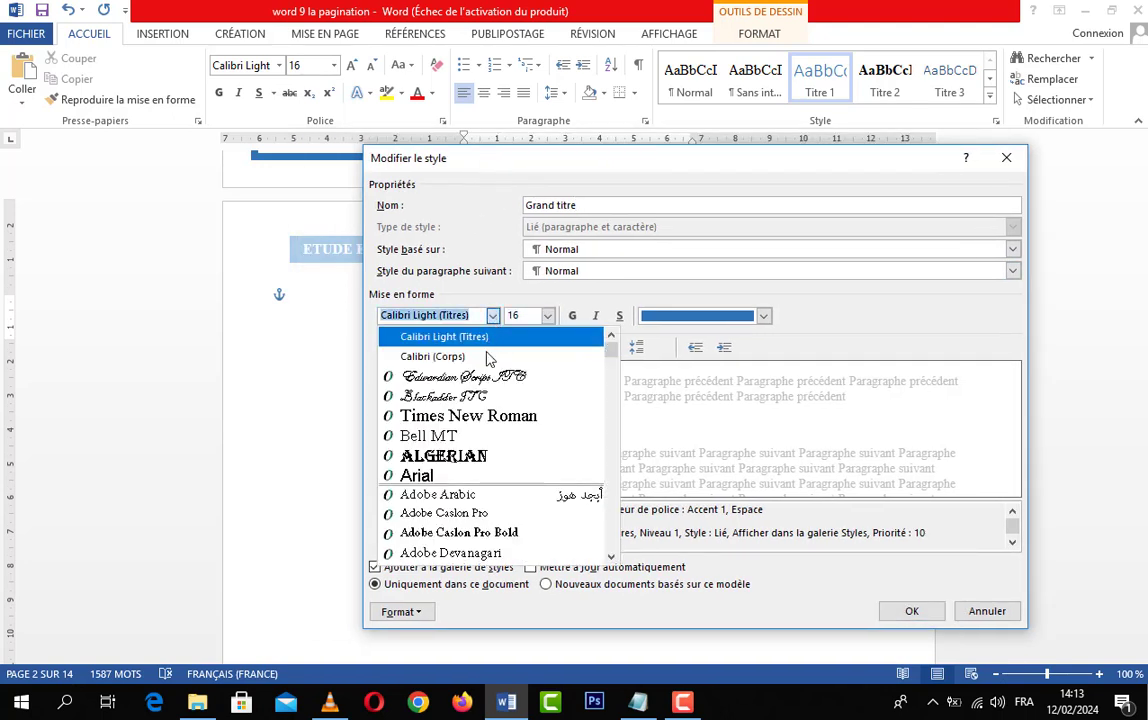
{"action": "left_click", "coordinate": [500, 413]}
{"action": "left_click", "coordinate": [547, 316]}
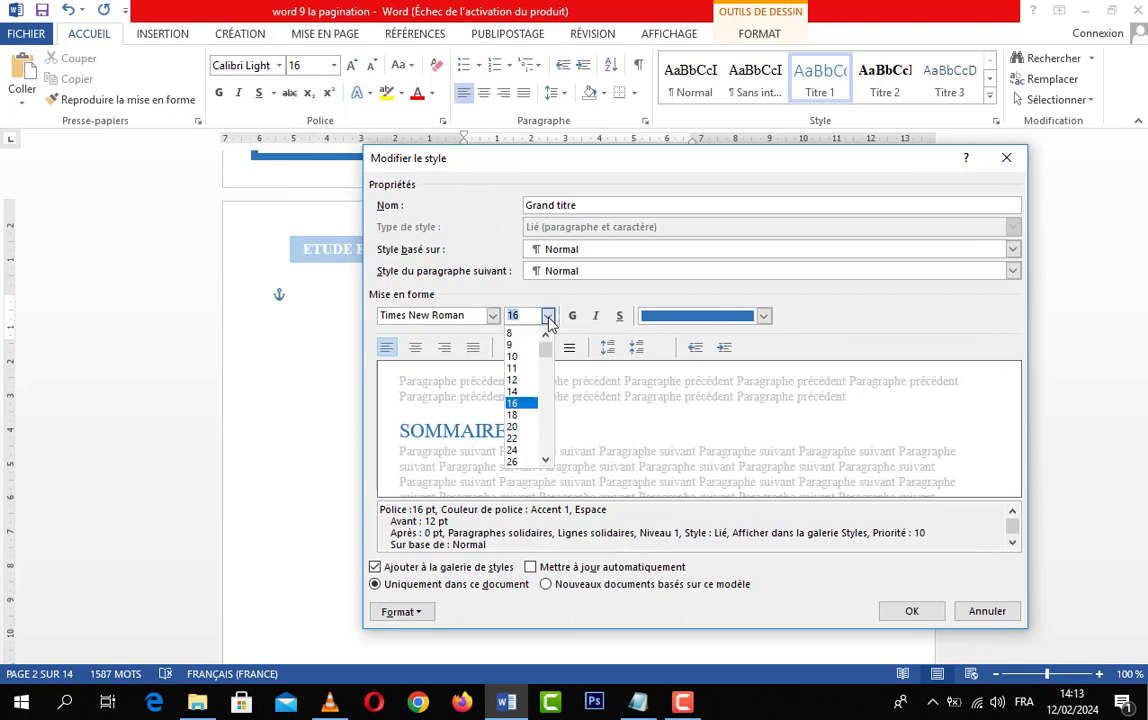
{"action": "left_click", "coordinate": [516, 427]}
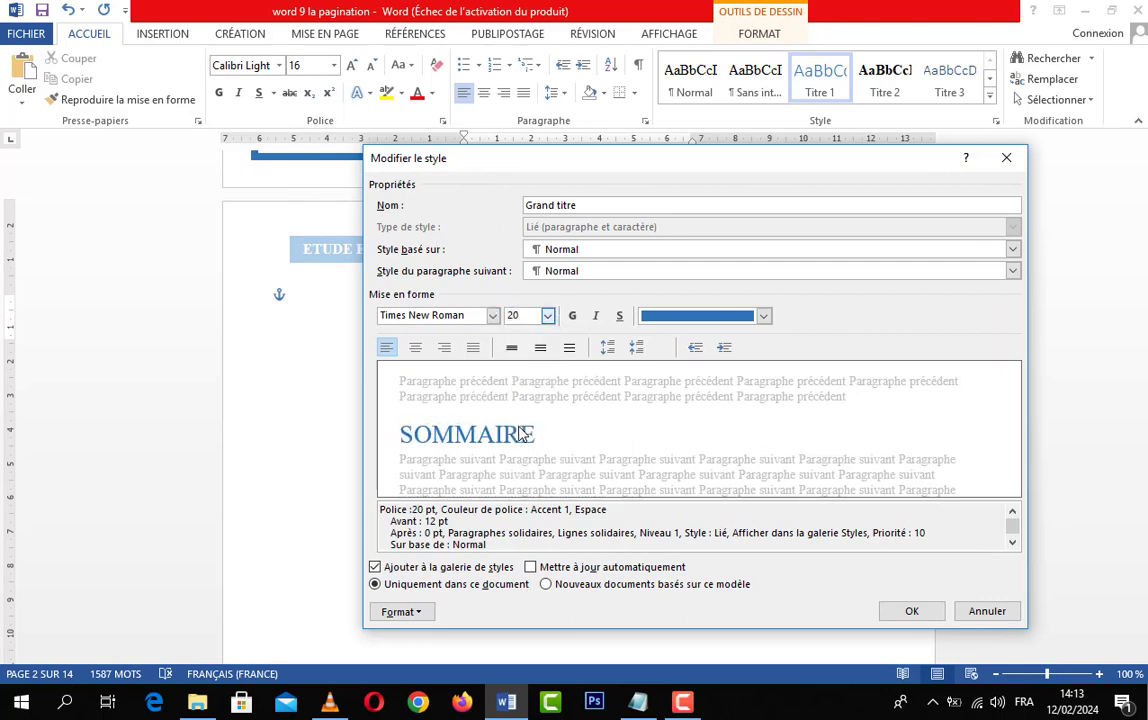
Make the Grand titre style bold, black and centred, and apply the style changes
{"action": "left_click", "coordinate": [573, 318]}
{"action": "left_click", "coordinate": [763, 316]}
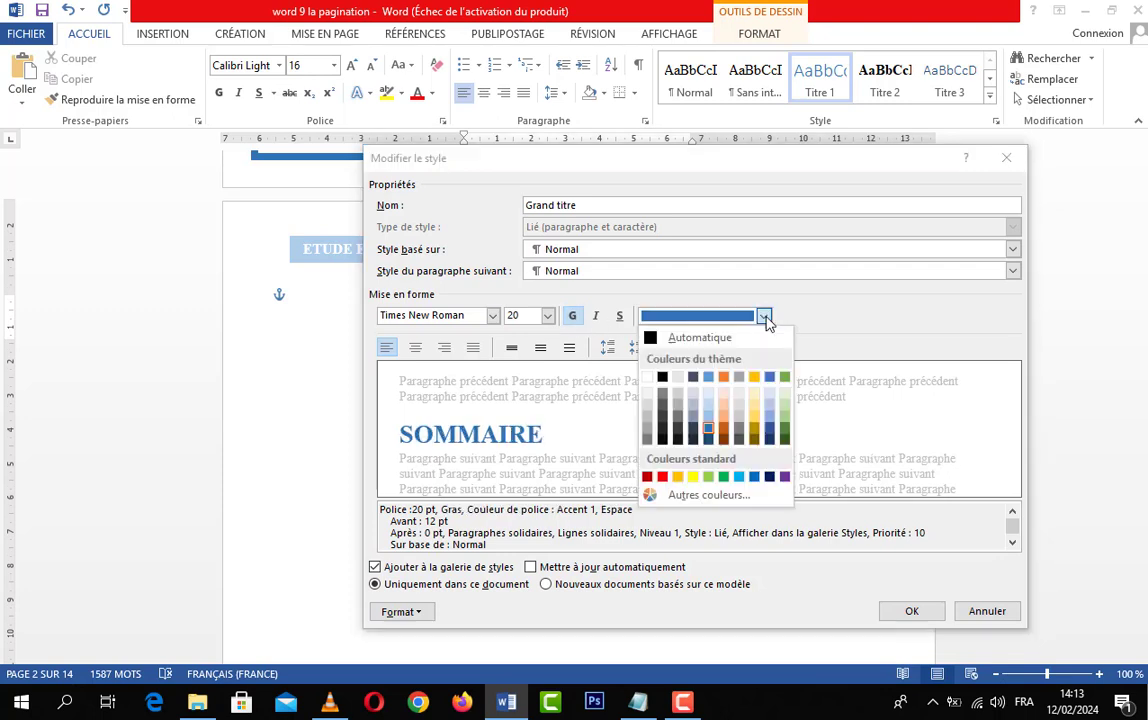
{"action": "left_click", "coordinate": [662, 377]}
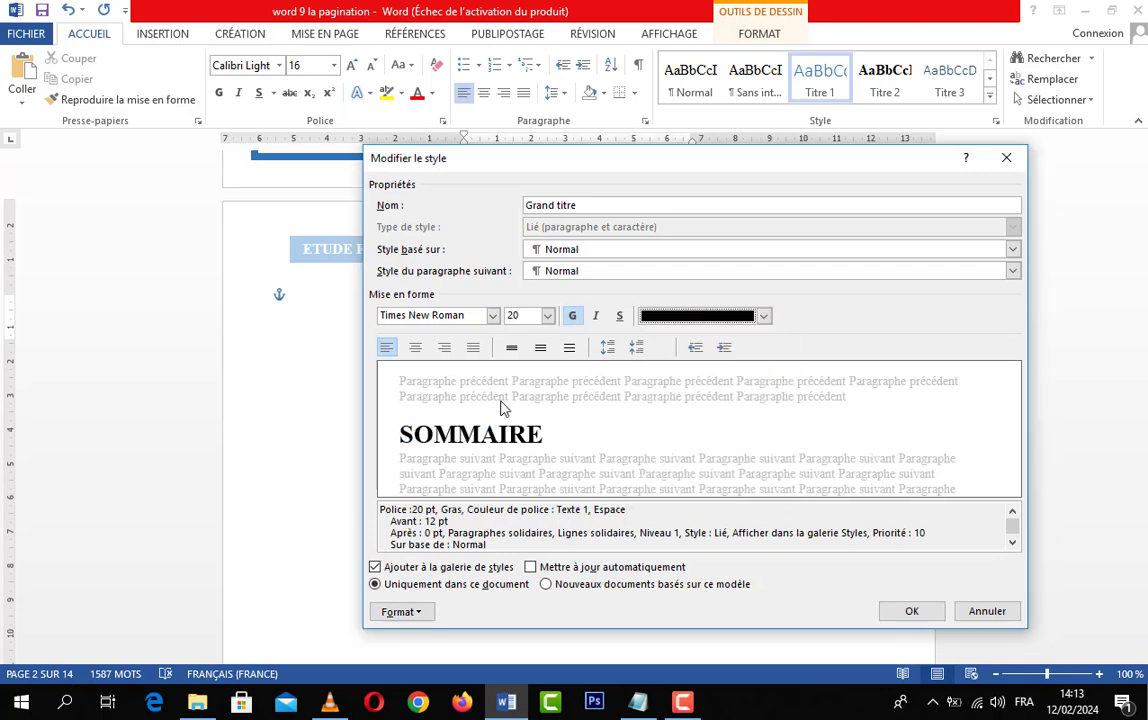
{"action": "left_click", "coordinate": [416, 349]}
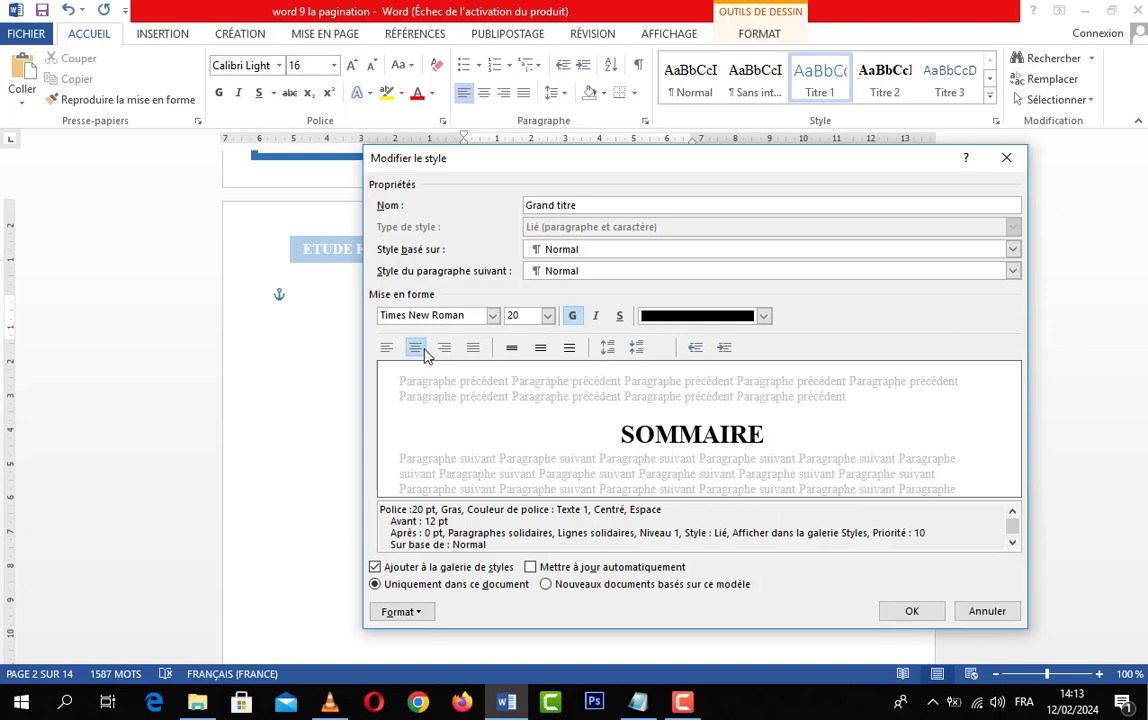
{"action": "left_click", "coordinate": [899, 613]}
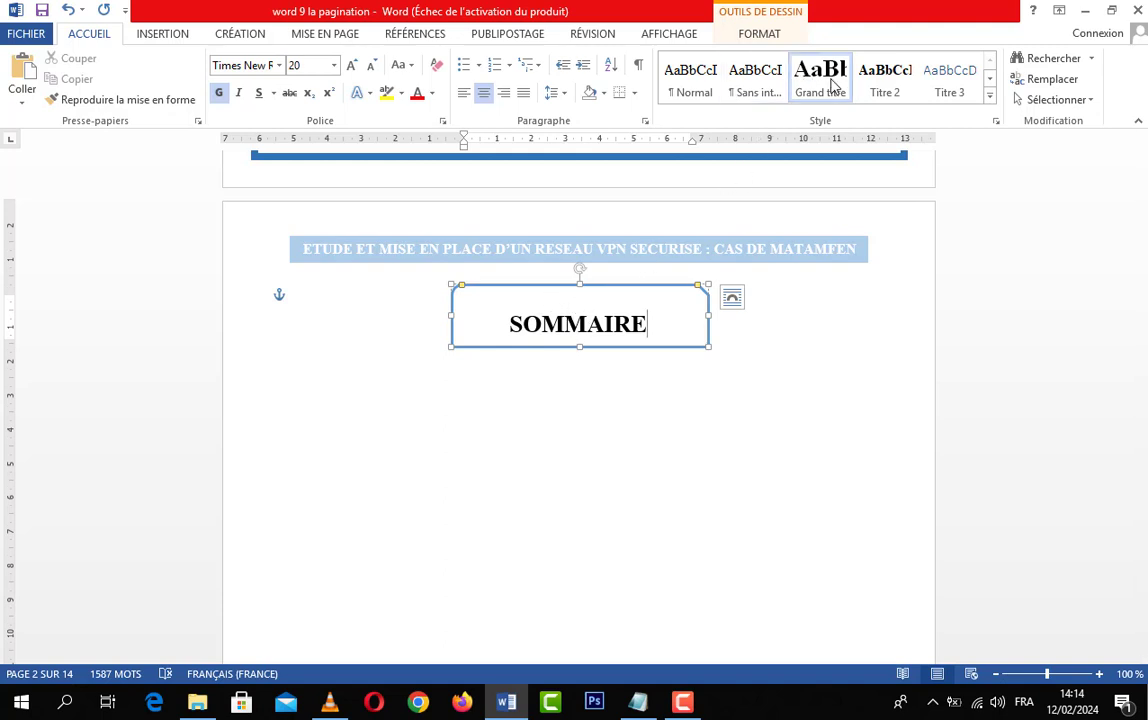
Increase the Grand titre style's paragraph spacing to 18 pt before and 6 pt after
{"action": "right_click", "coordinate": [834, 86]}
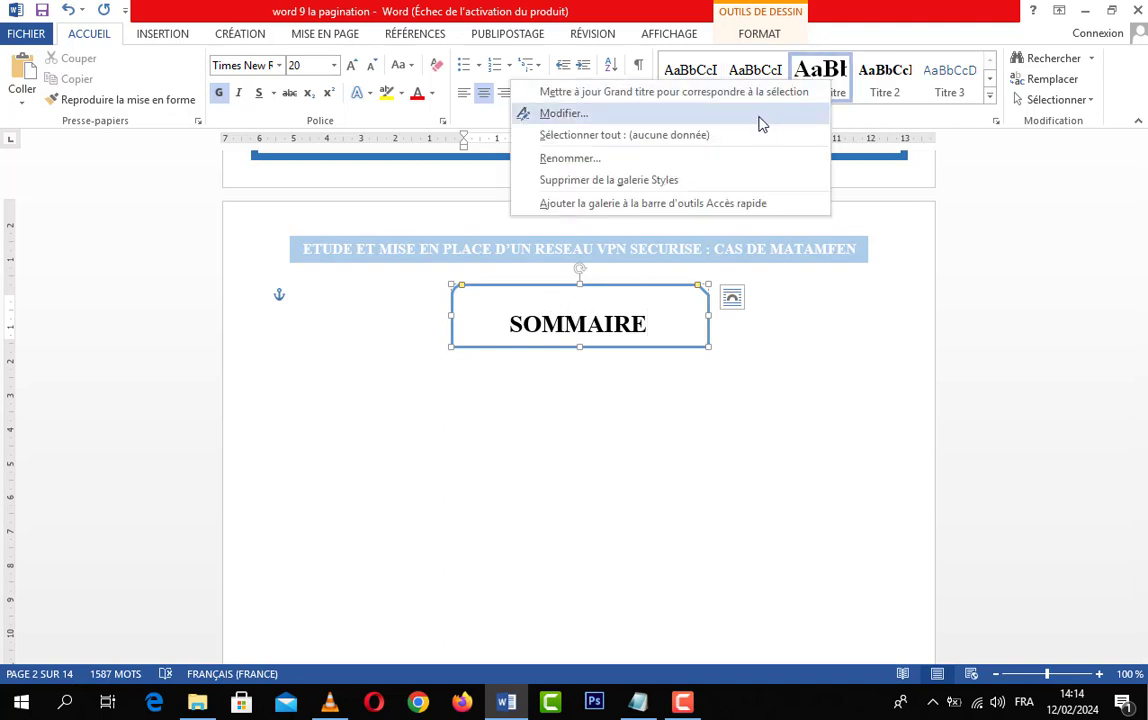
{"action": "left_click", "coordinate": [652, 118]}
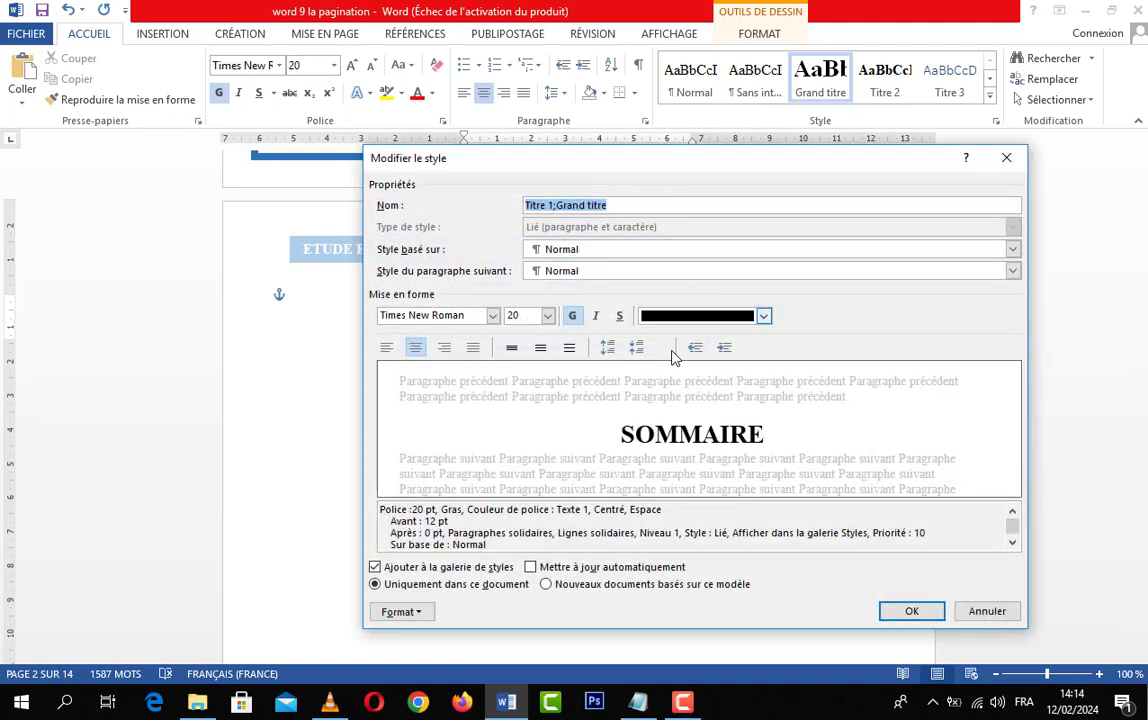
{"action": "left_click", "coordinate": [605, 349]}
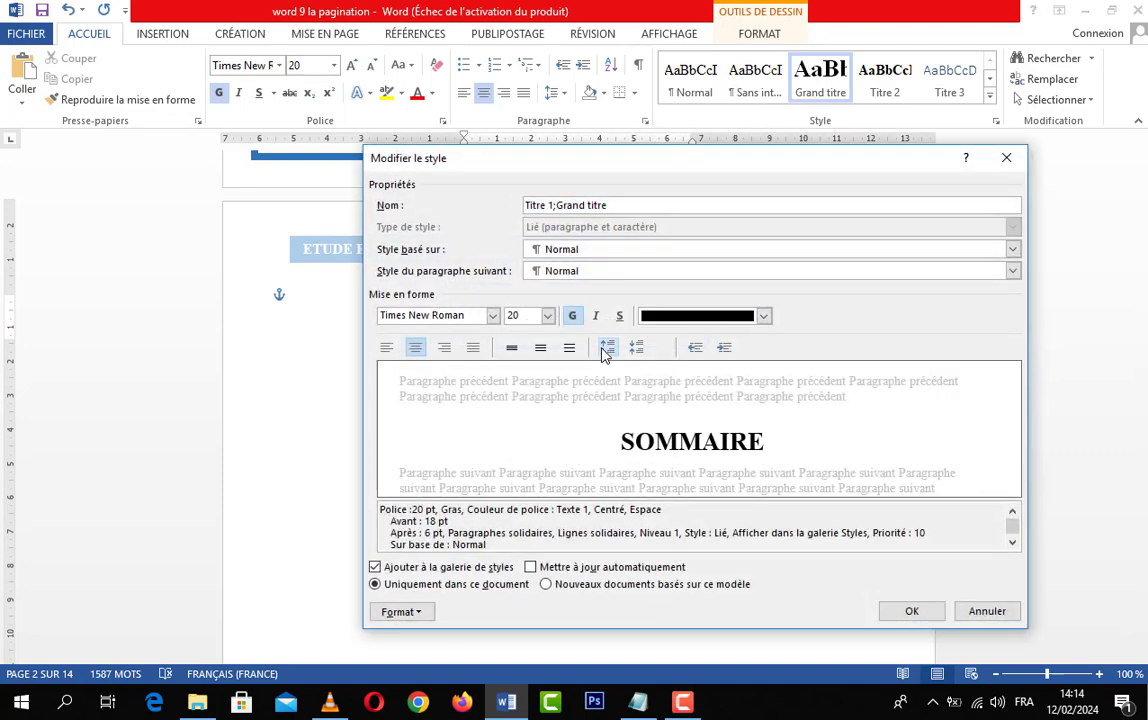
{"action": "left_click", "coordinate": [908, 615]}
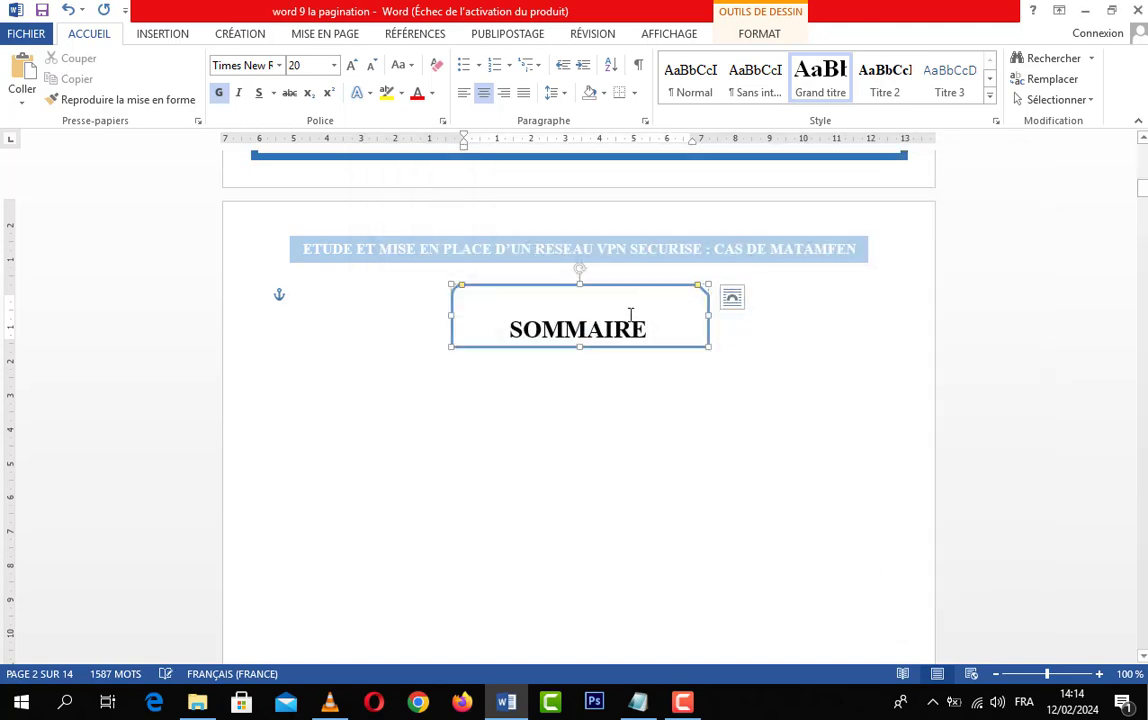
Reduce the Grand titre style's paragraph spacing to 6 pt before and 0 pt after
{"action": "right_click", "coordinate": [818, 80]}
{"action": "left_click", "coordinate": [848, 106]}
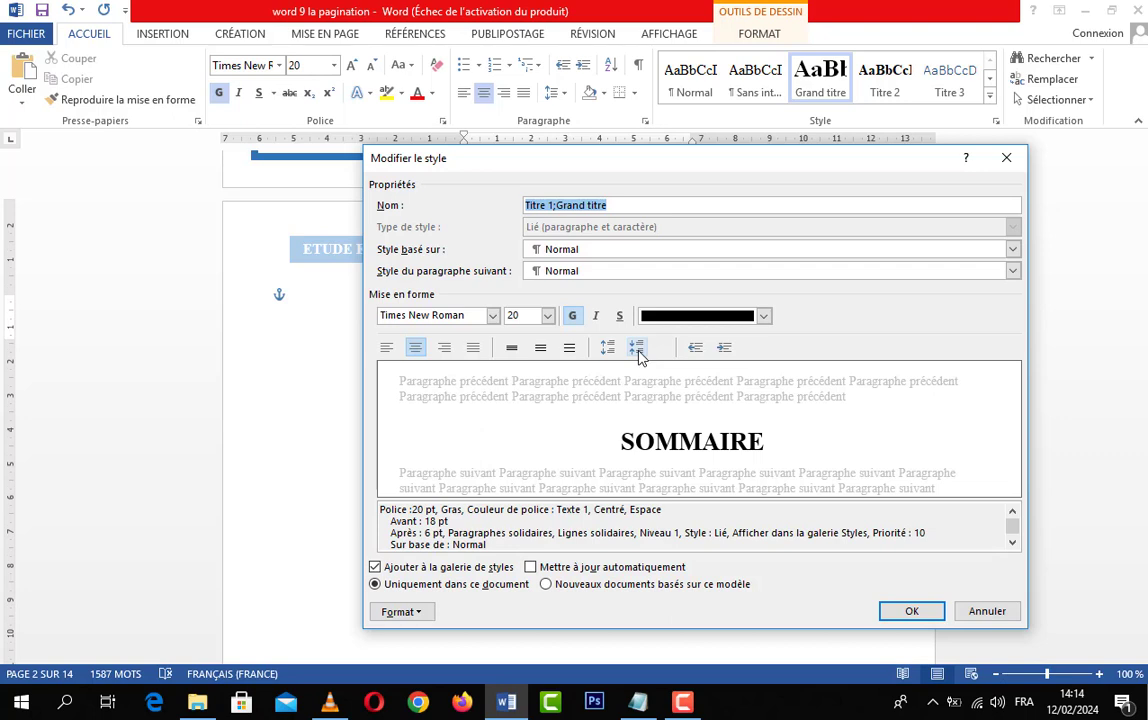
{"action": "left_click", "coordinate": [640, 356]}
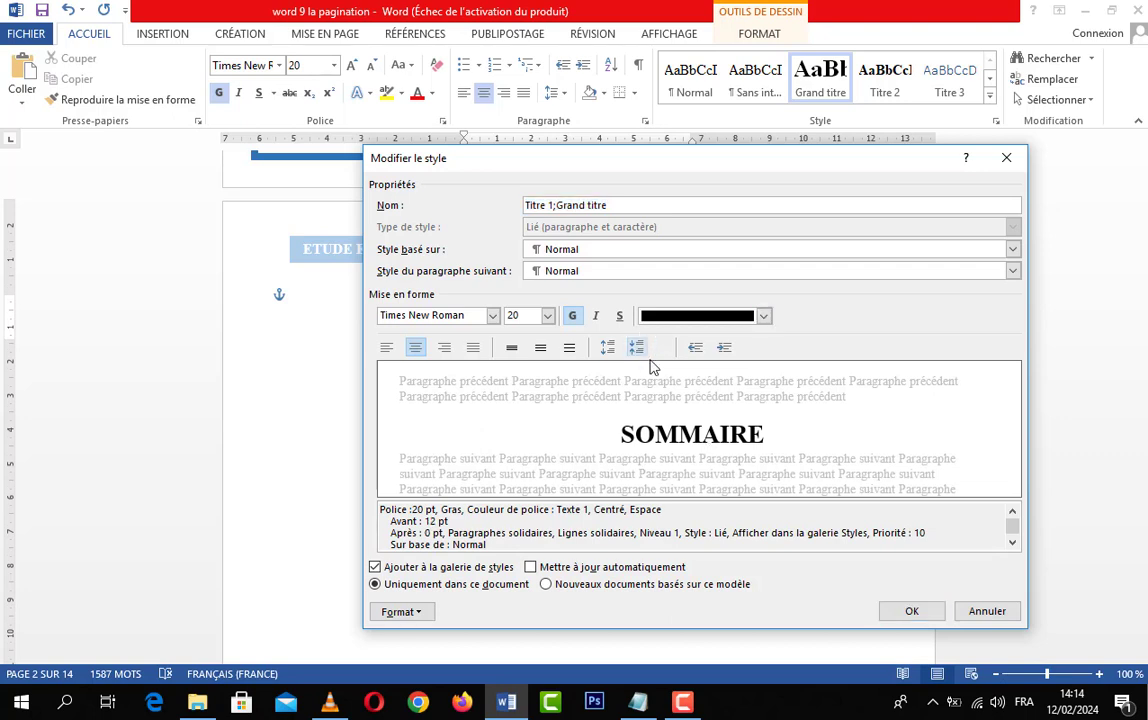
{"action": "left_click", "coordinate": [636, 347]}
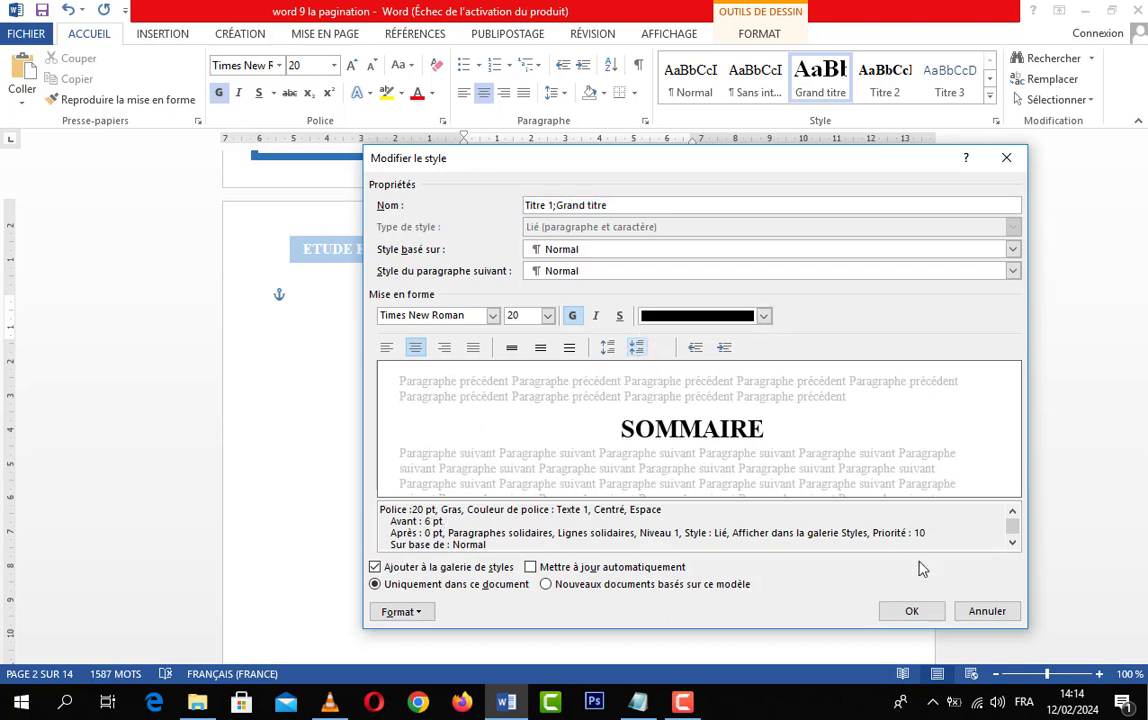
{"action": "left_click", "coordinate": [912, 611]}
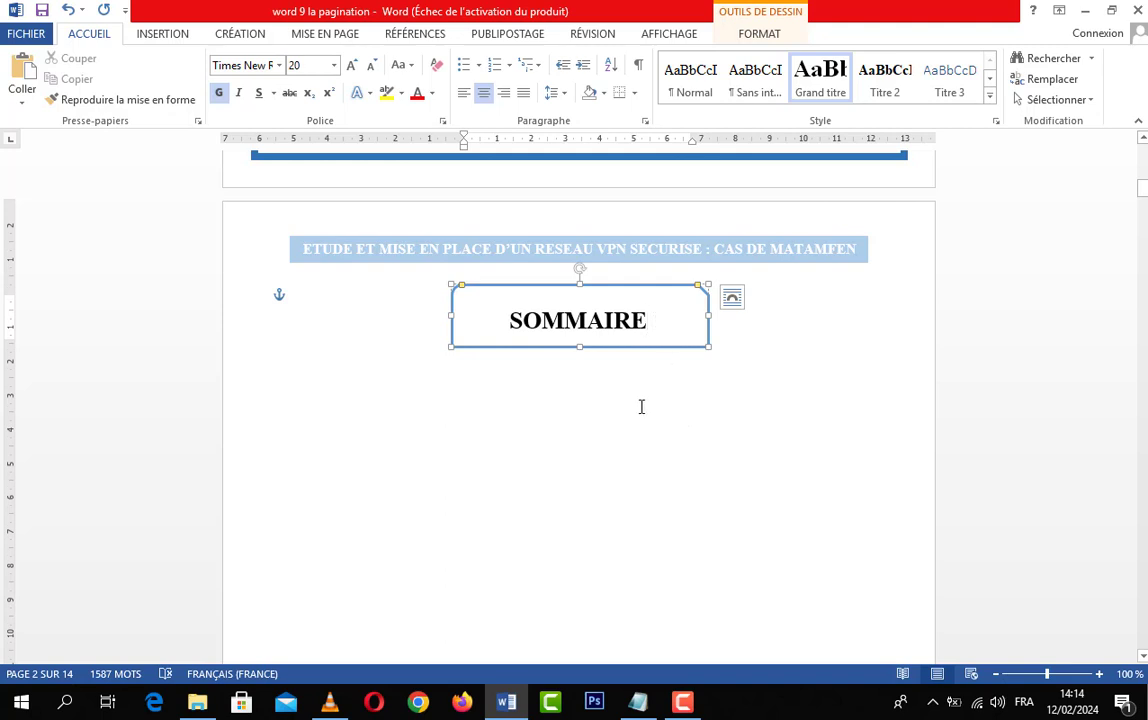
{"action": "left_click", "coordinate": [589, 420]}
{"action": "left_click", "coordinate": [648, 321]}
Apply the Grand titre style to the DEDICACE title
{"action": "scroll", "coordinate": [669, 322], "scroll_direction": "down", "scroll_amount": 8}
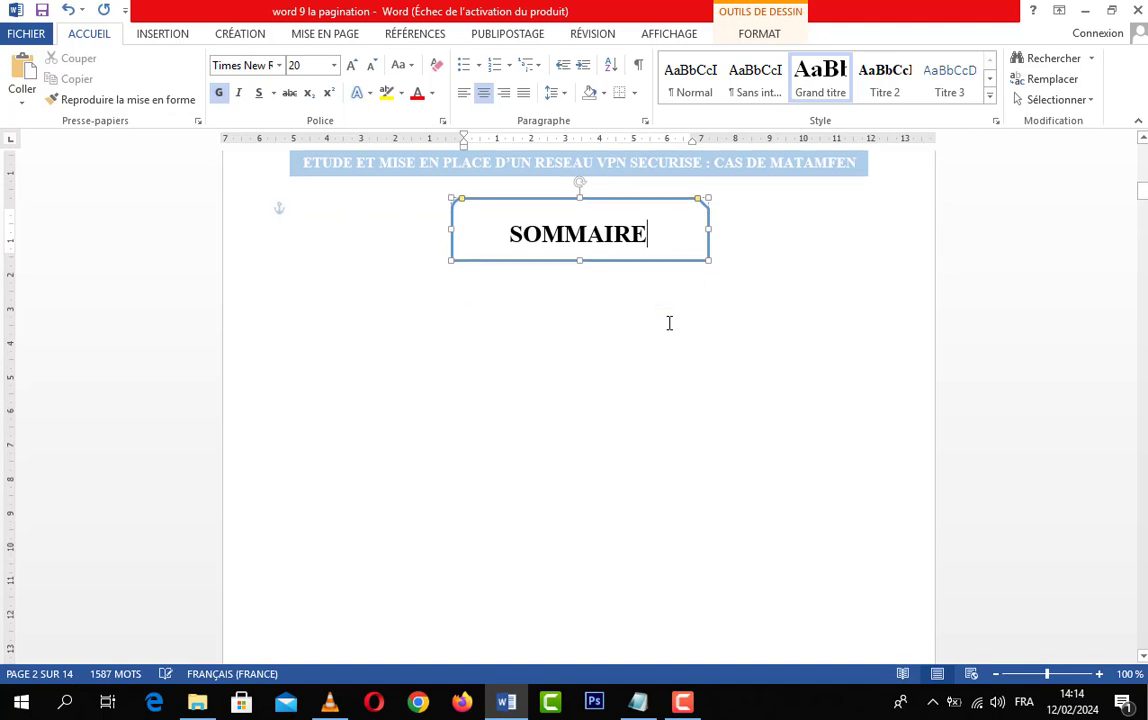
{"action": "scroll", "coordinate": [669, 322], "scroll_direction": "down", "scroll_amount": 10}
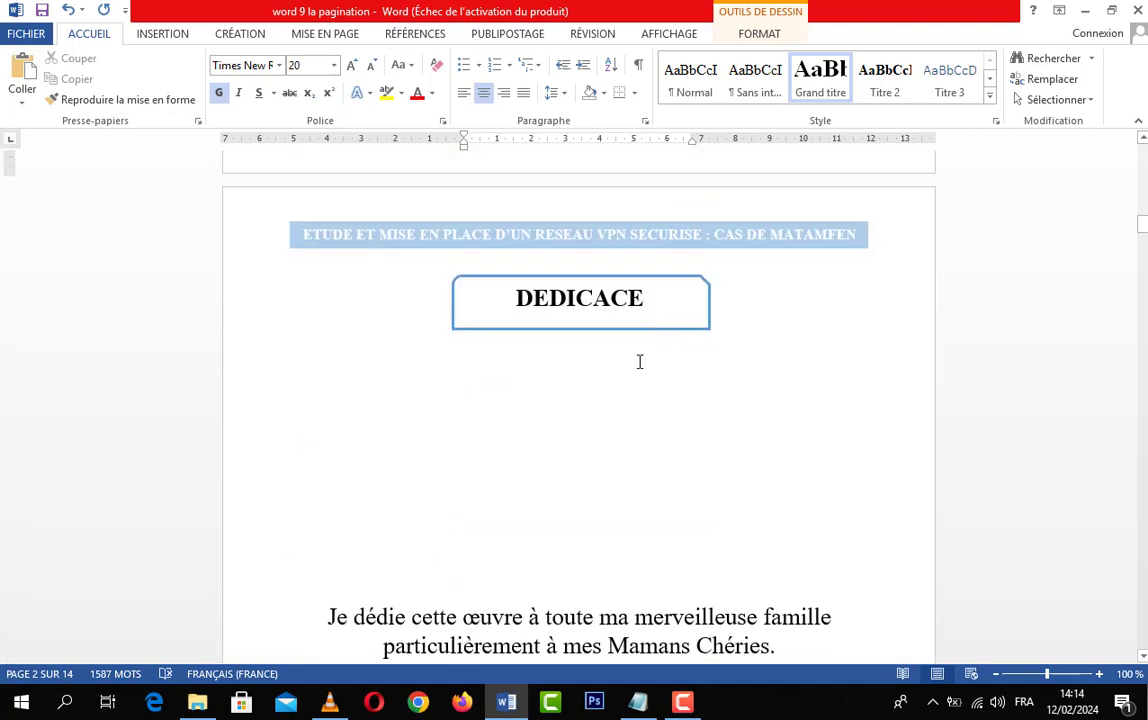
{"action": "left_click", "coordinate": [651, 298]}
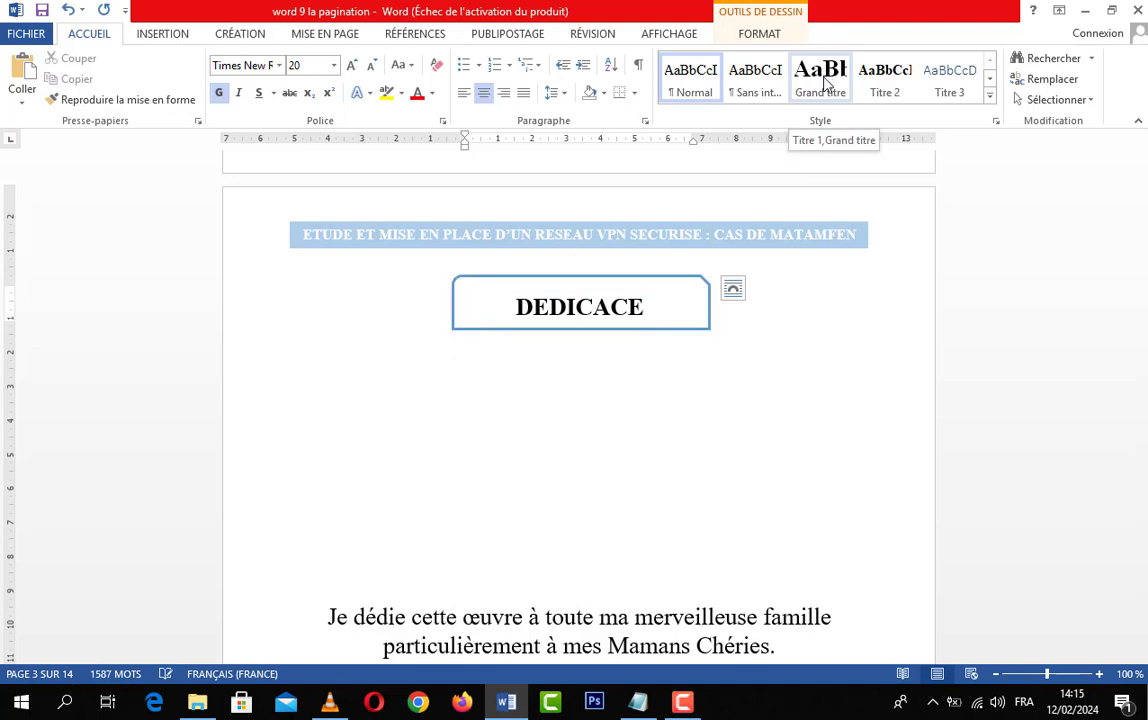
{"action": "left_click", "coordinate": [826, 84]}
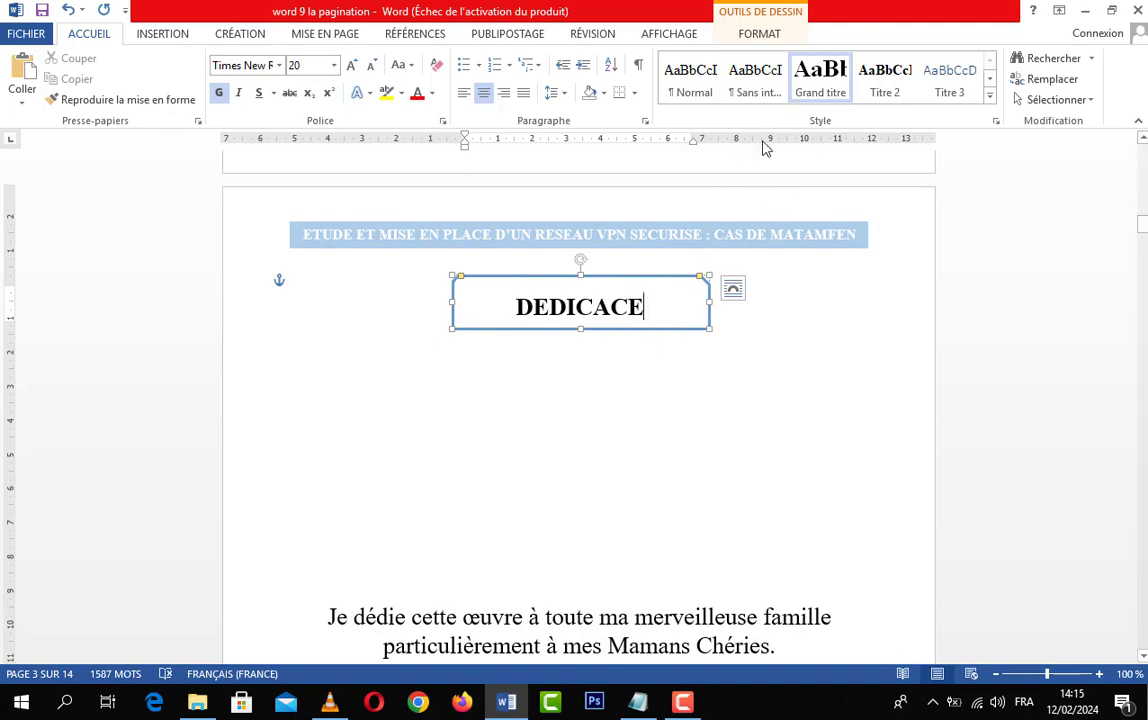
Modify the Grand titre style to remove its remaining spacing before the paragraph
{"action": "right_click", "coordinate": [819, 86]}
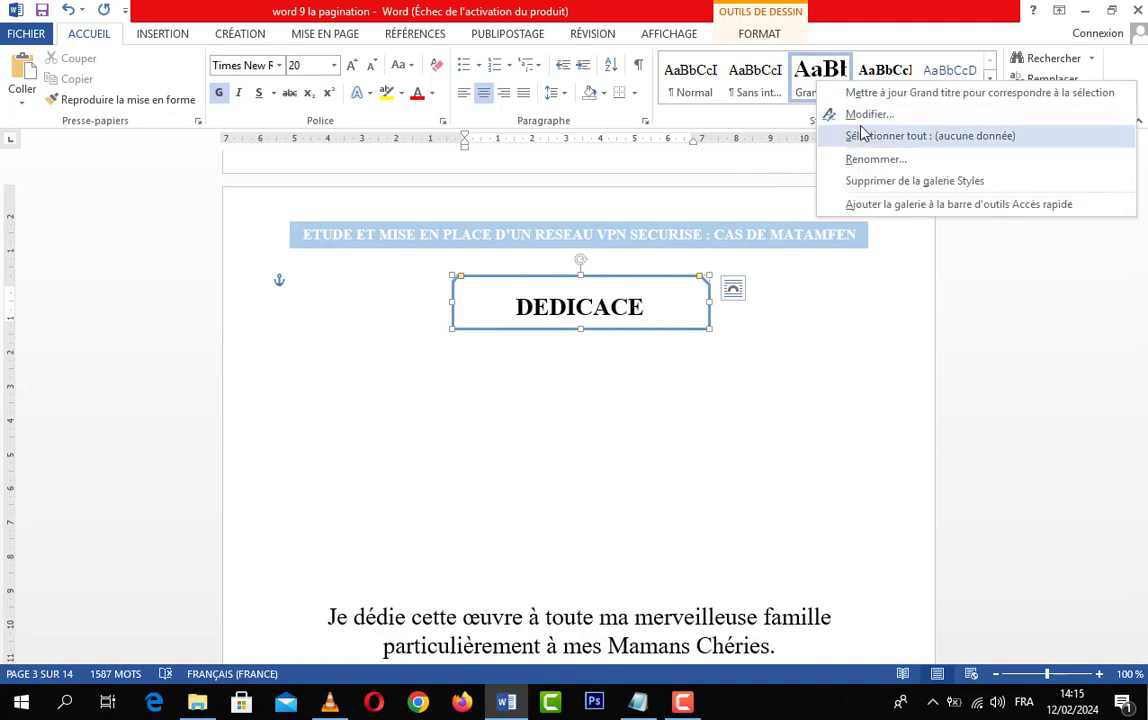
{"action": "left_click", "coordinate": [864, 114]}
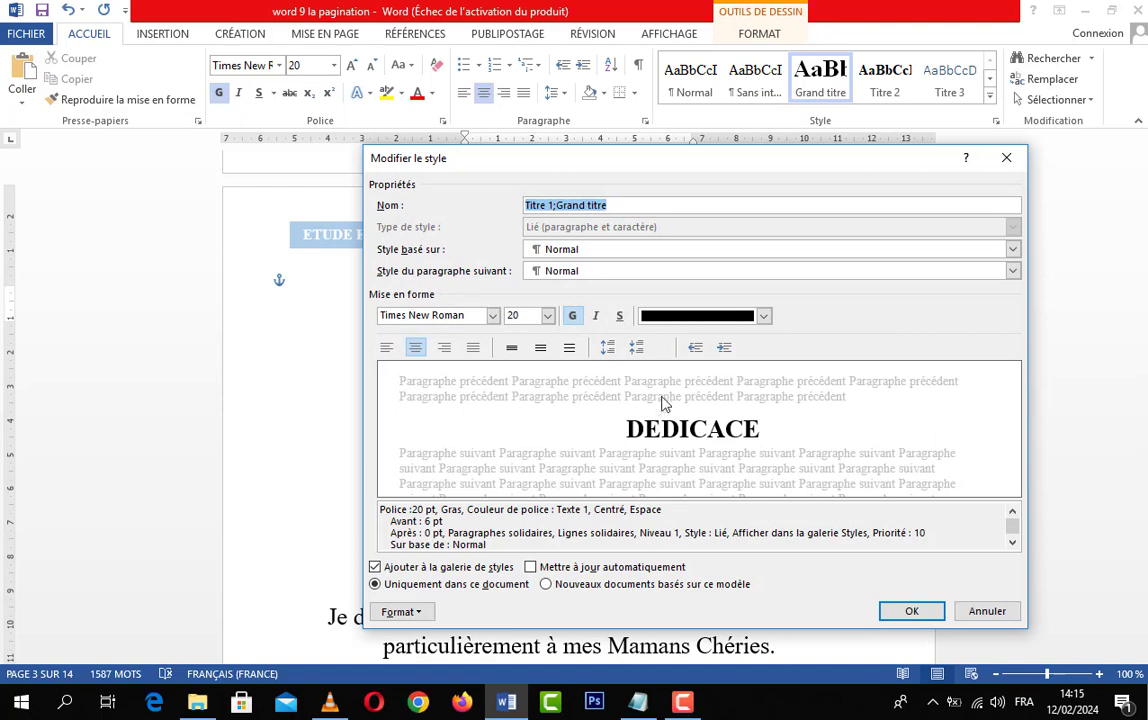
{"action": "left_click", "coordinate": [637, 348]}
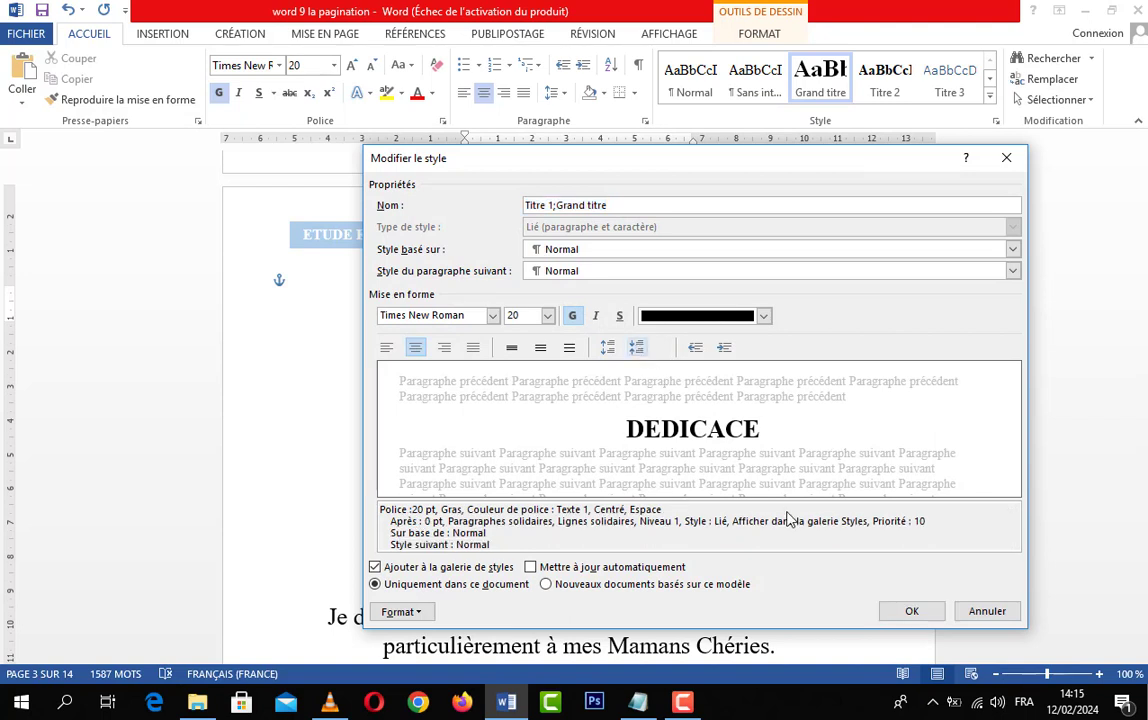
{"action": "left_click", "coordinate": [909, 607]}
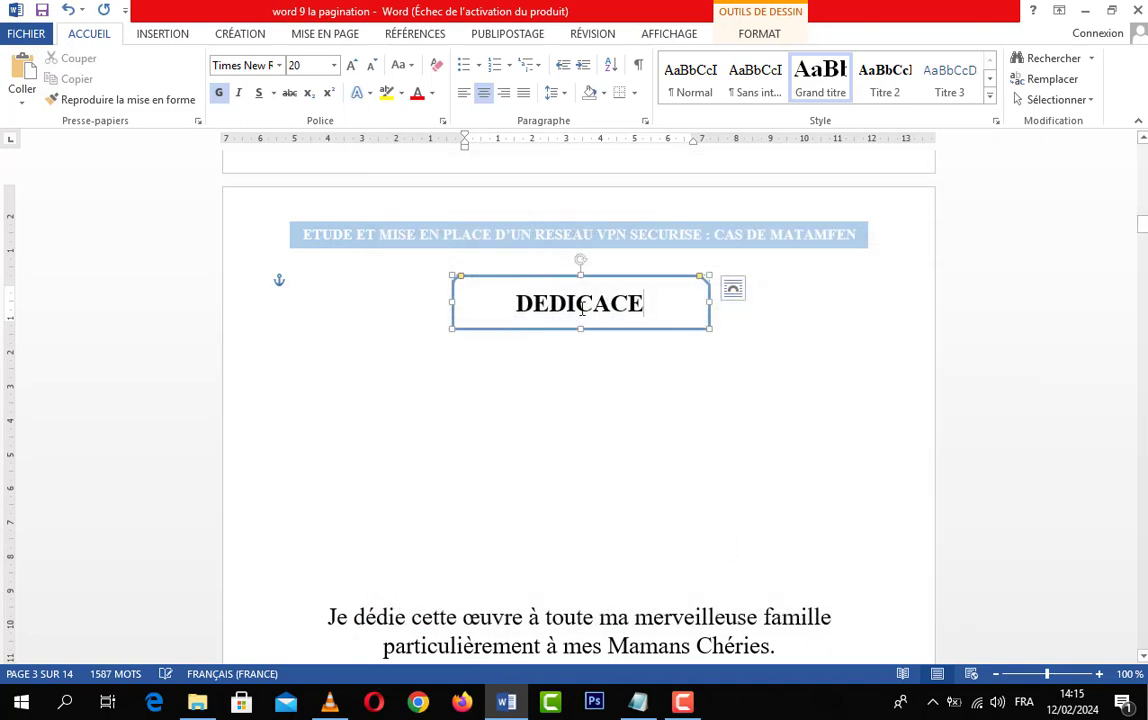
Apply the Grand titre style to the RESUME title
{"action": "scroll", "coordinate": [652, 483], "scroll_direction": "down", "scroll_amount": 10}
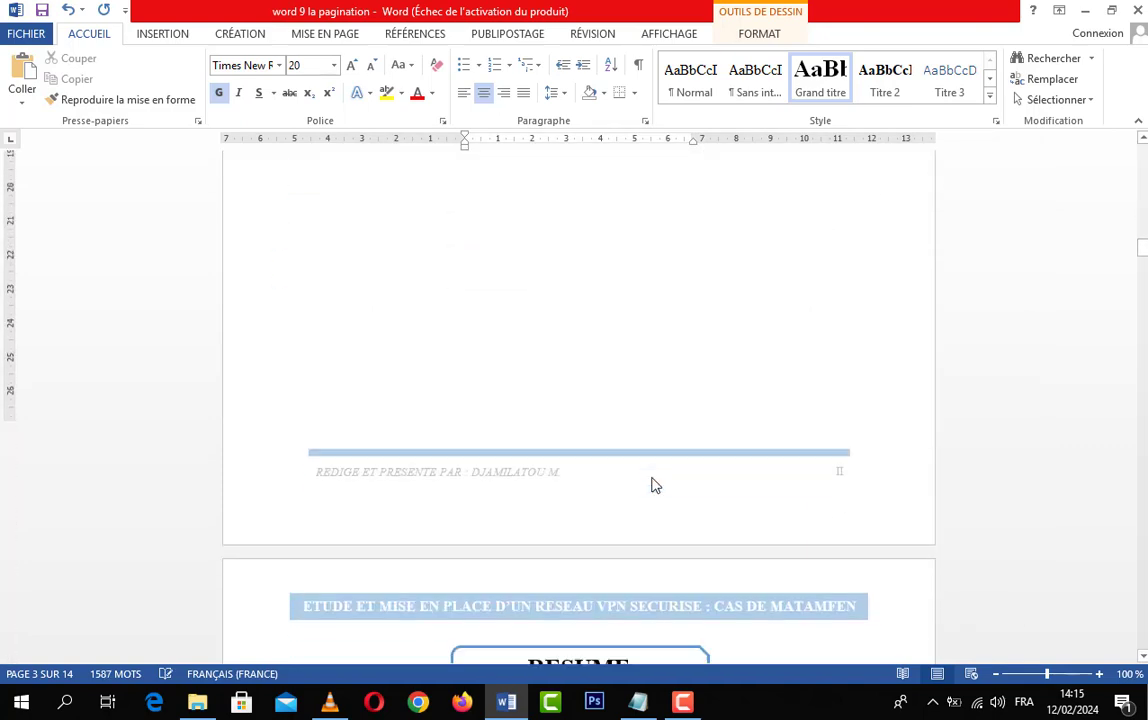
{"action": "scroll", "coordinate": [652, 483], "scroll_direction": "down", "scroll_amount": 4}
{"action": "left_click", "coordinate": [638, 326]}
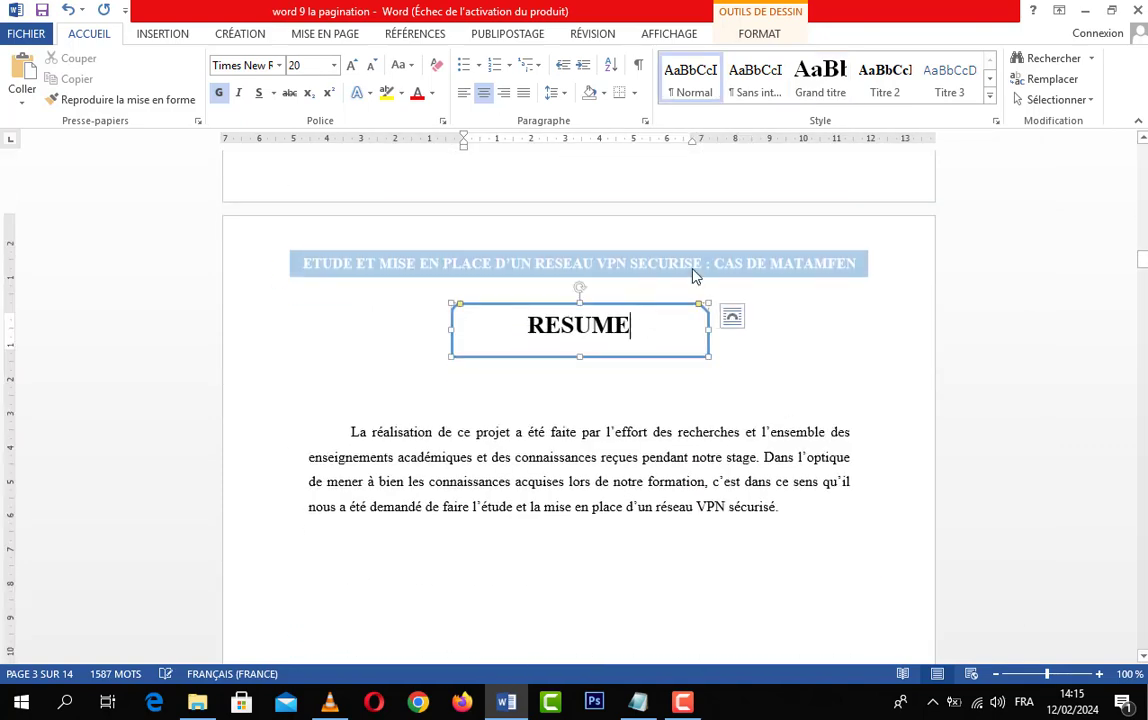
{"action": "left_click", "coordinate": [826, 90]}
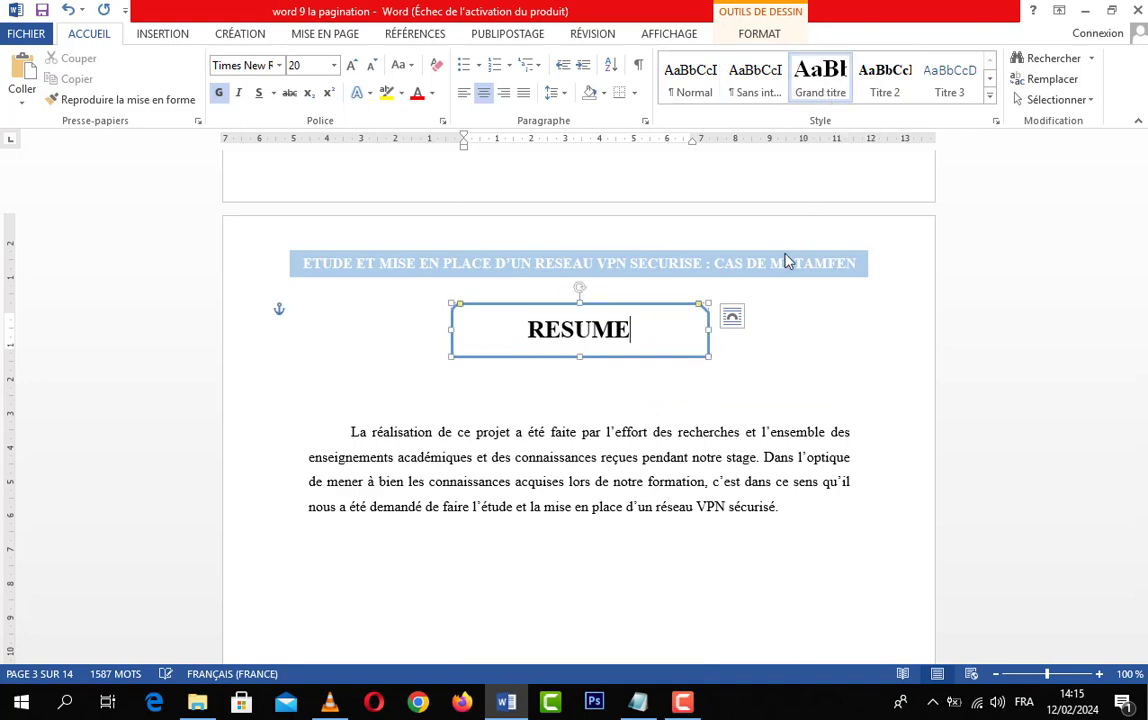
Apply the Grand titre style to the INTRODUCTION GENERALE title
{"action": "scroll", "coordinate": [699, 474], "scroll_direction": "down", "scroll_amount": 10}
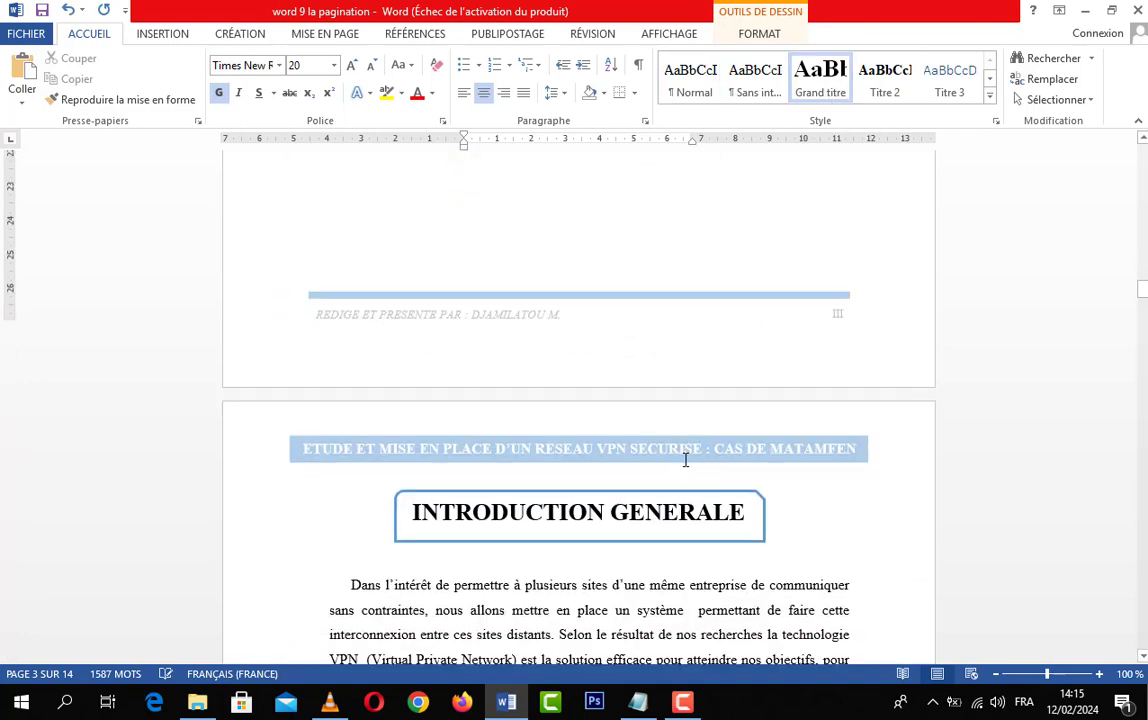
{"action": "left_click", "coordinate": [748, 398]}
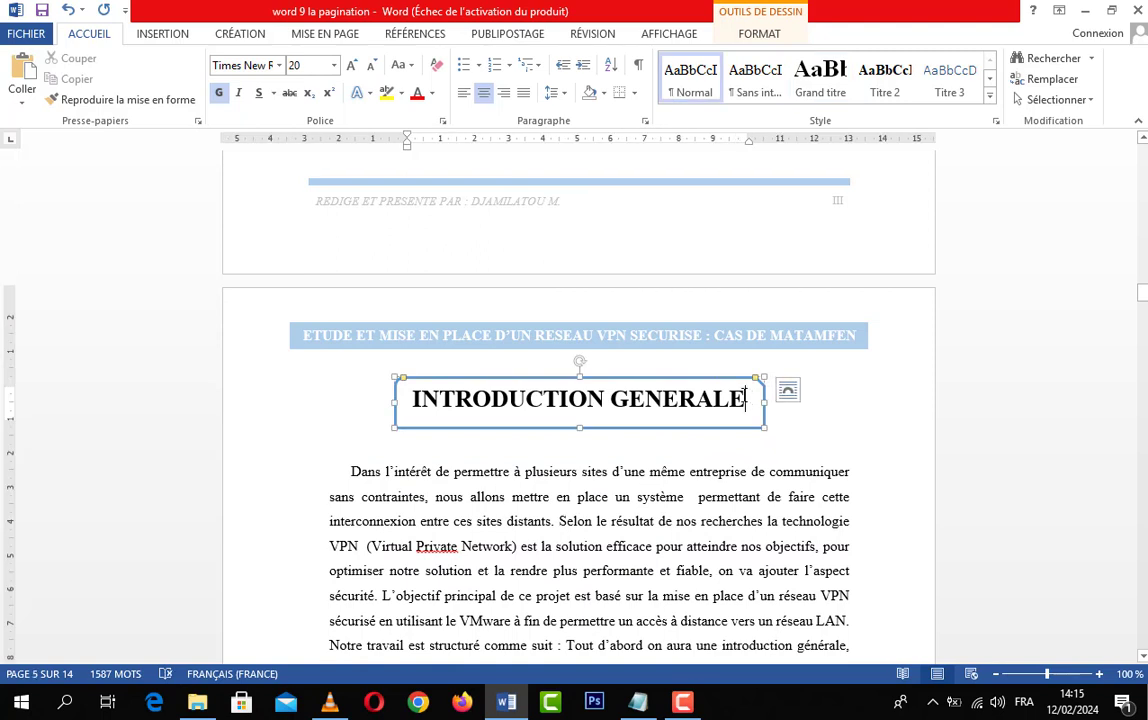
{"action": "left_click", "coordinate": [815, 86]}
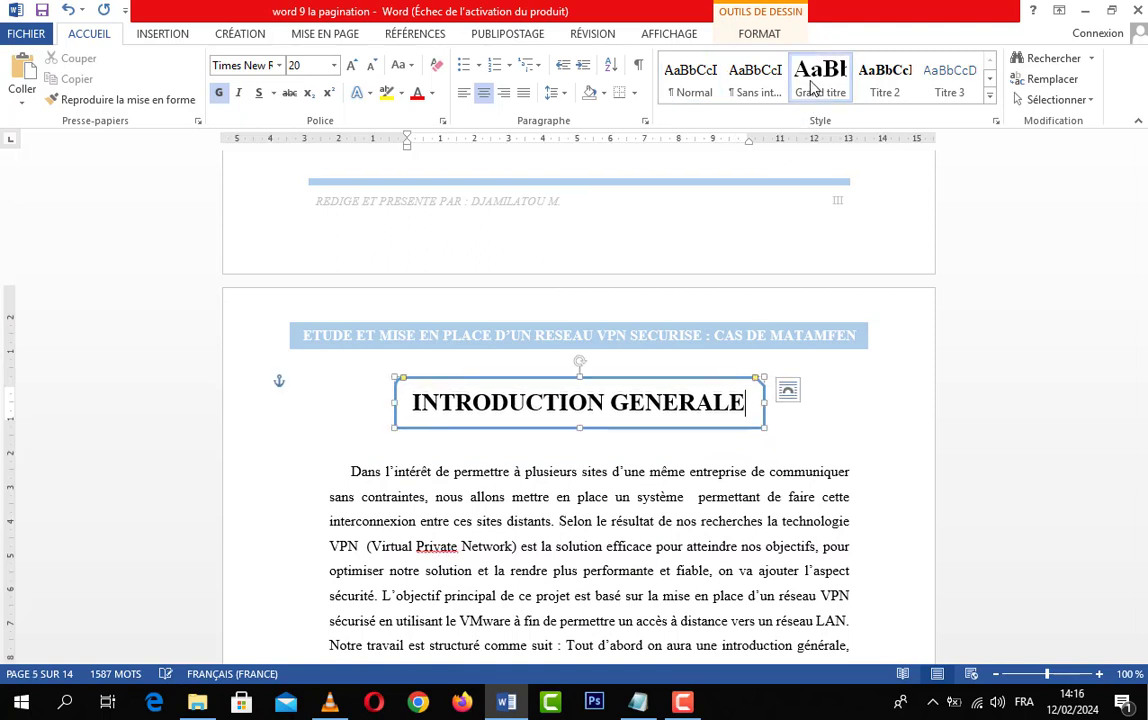
Apply the Grand titre style to the "CHAPITRE I : ETUDE DE LA FAISABILITE" title
{"action": "scroll", "coordinate": [728, 434], "scroll_direction": "down", "scroll_amount": 10}
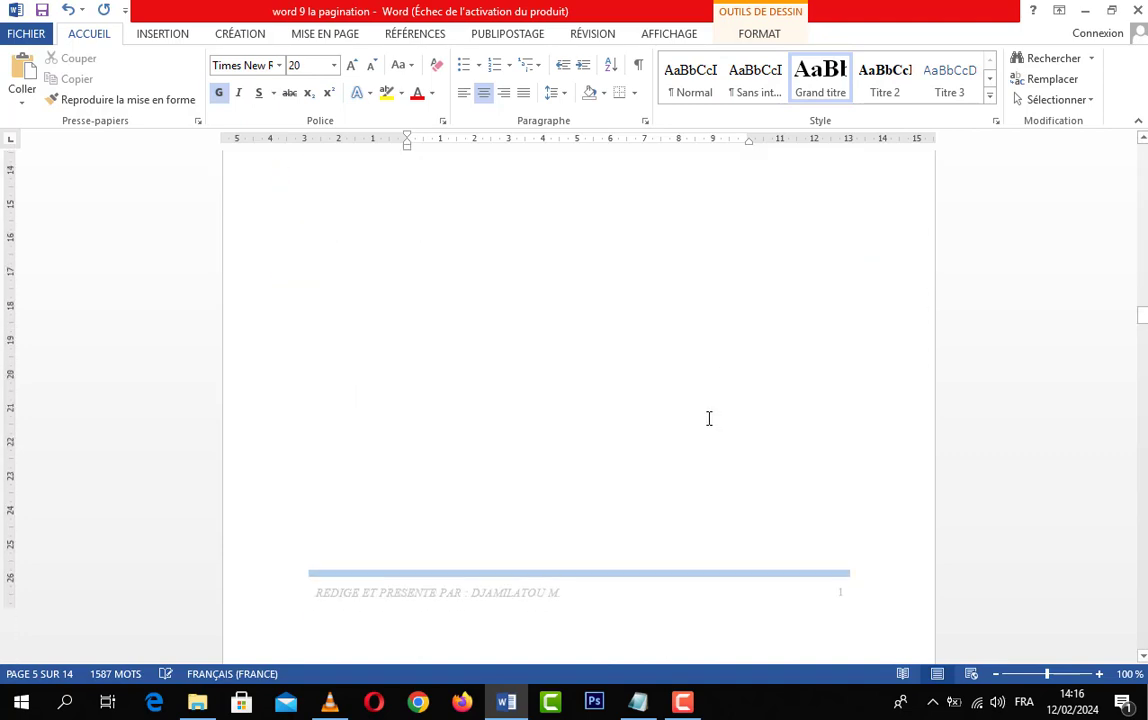
{"action": "scroll", "coordinate": [709, 418], "scroll_direction": "down", "scroll_amount": 8}
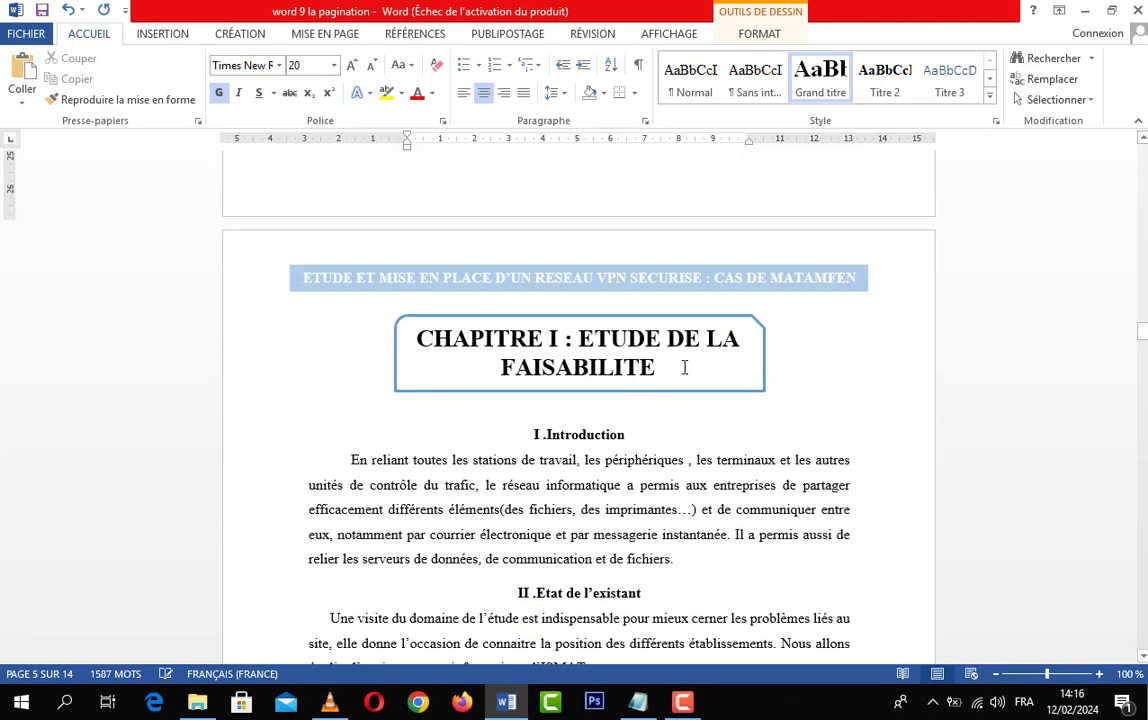
{"action": "left_click", "coordinate": [662, 366]}
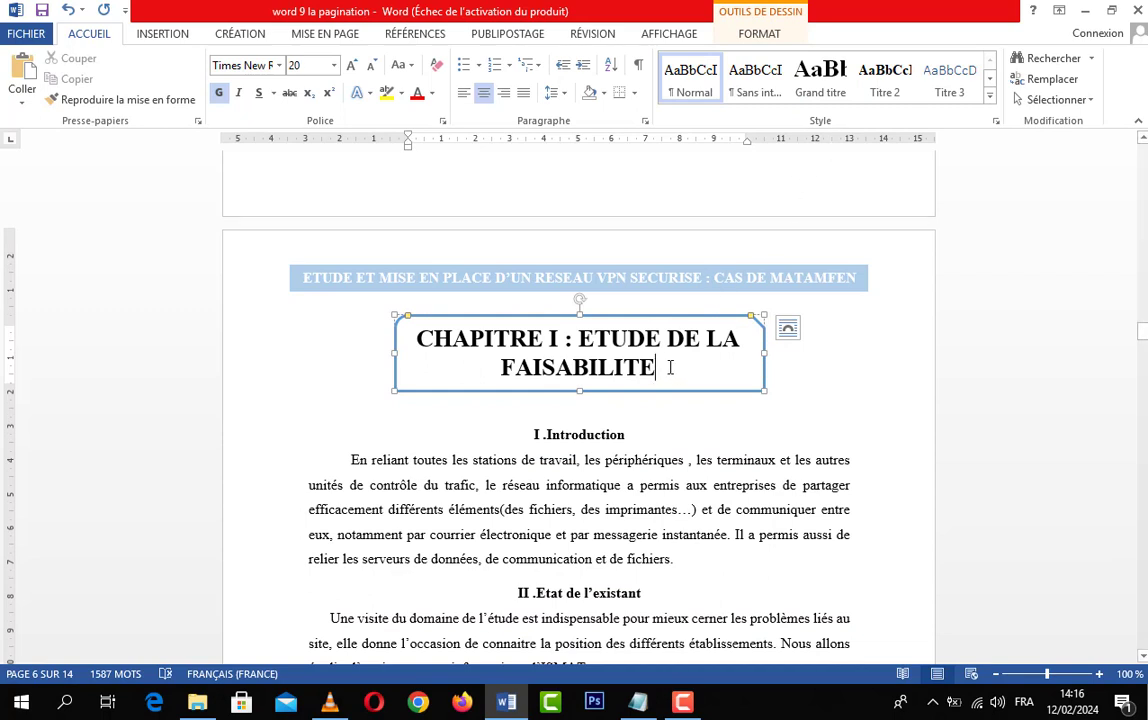
{"action": "left_click", "coordinate": [812, 92]}
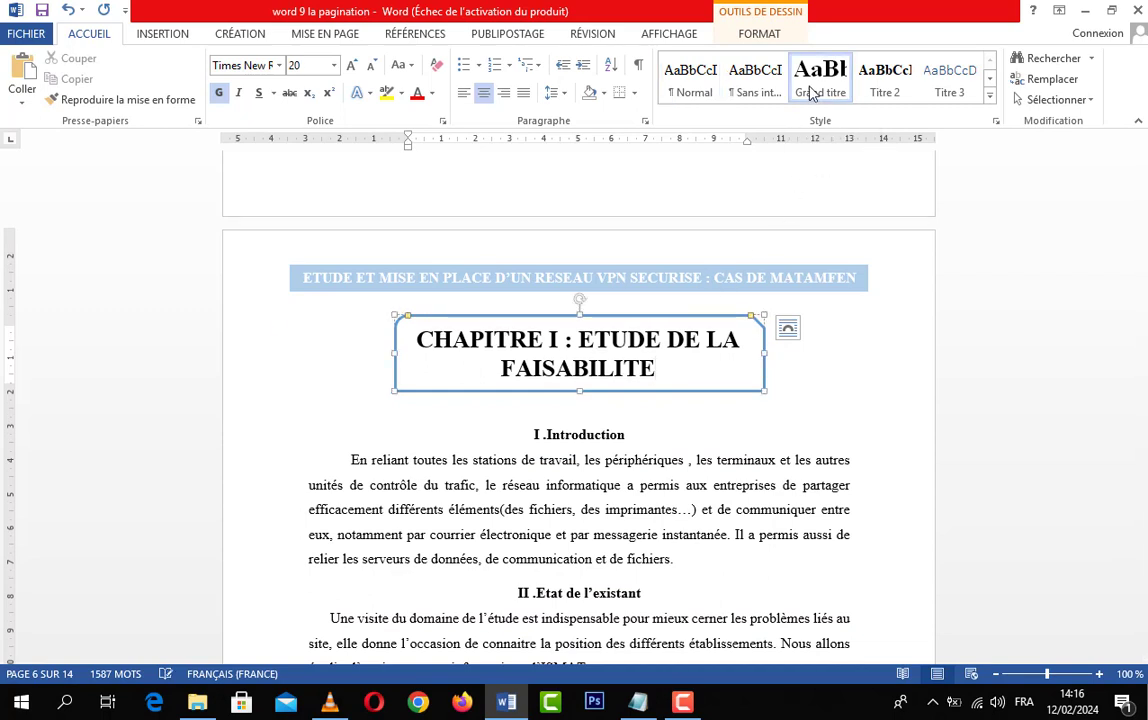
Review the Titre 2 style's settings, including its font, for the "I .Introduction" heading
{"action": "left_click", "coordinate": [639, 435]}
{"action": "scroll", "coordinate": [639, 435], "scroll_direction": "down", "scroll_amount": 3}
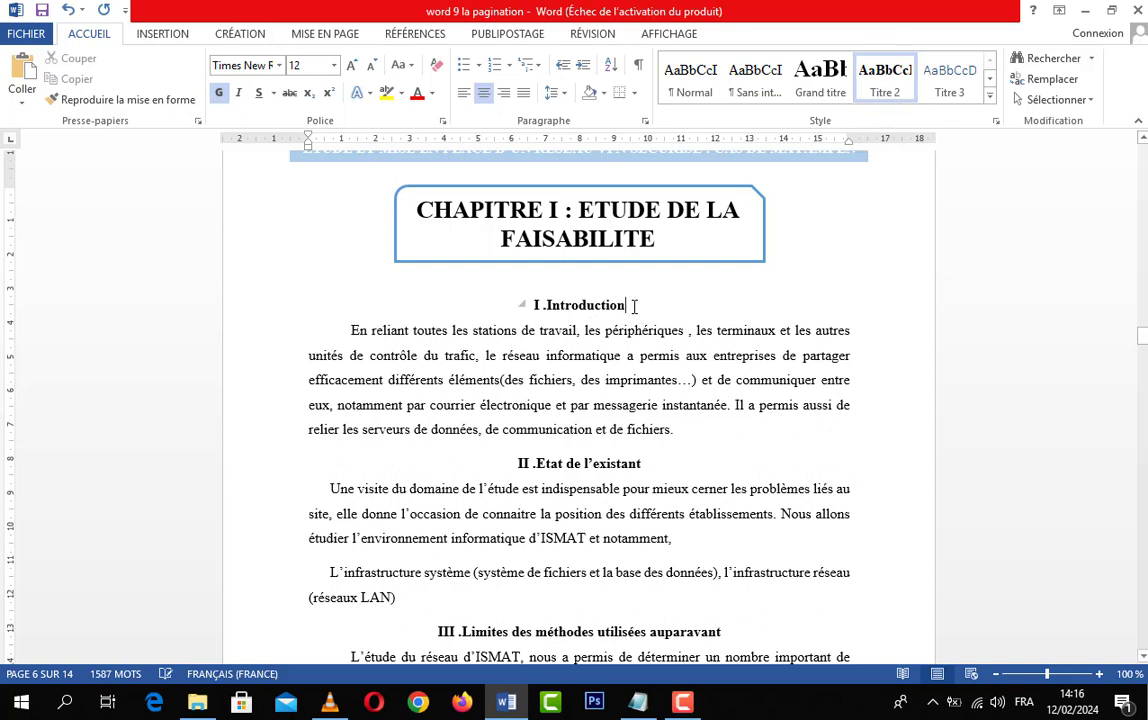
{"action": "left_click_drag", "start_coordinate": [634, 306], "coordinate": [524, 303]}
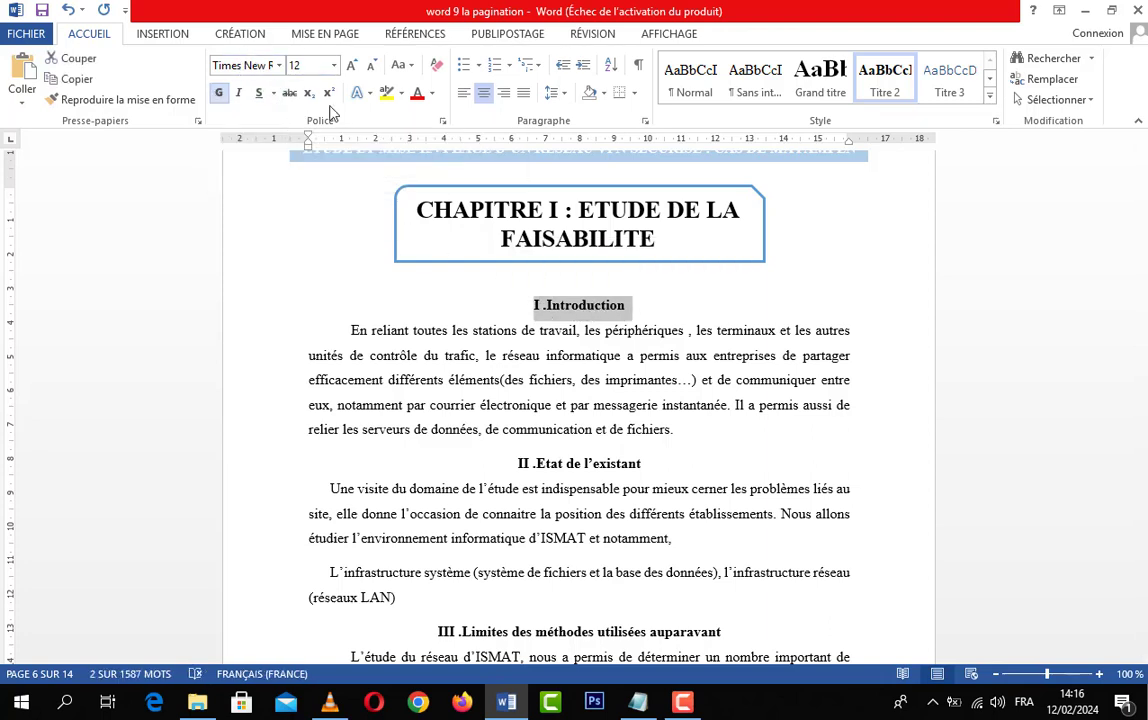
{"action": "left_click", "coordinate": [645, 310]}
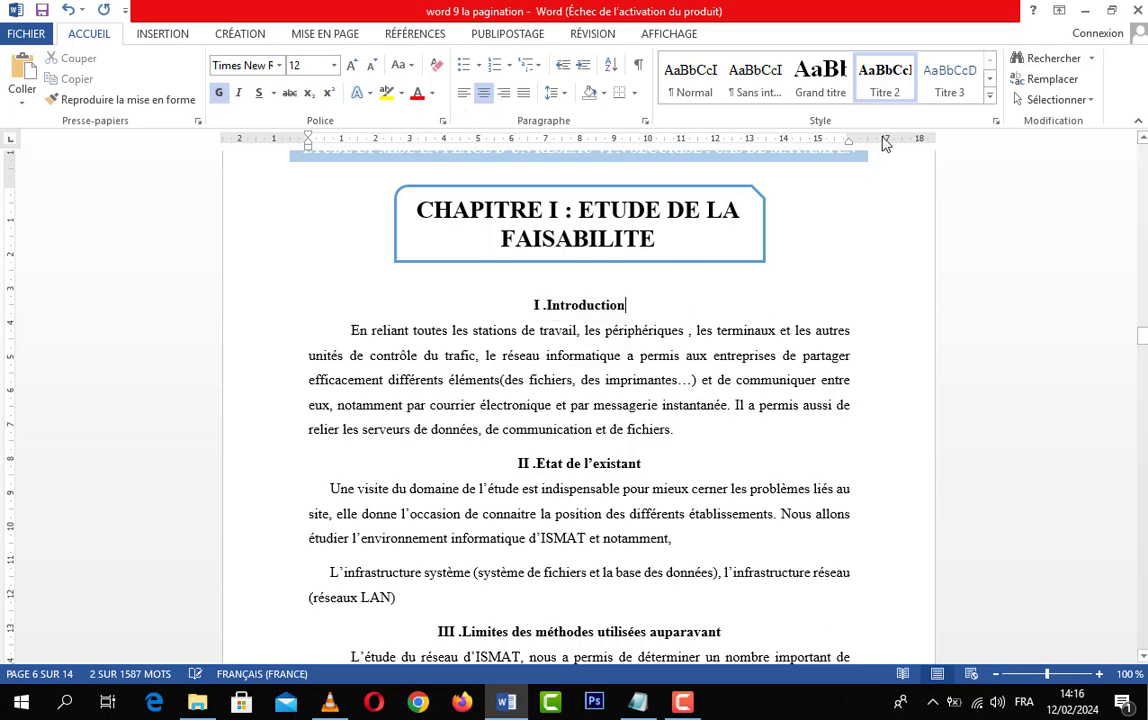
{"action": "right_click", "coordinate": [883, 88]}
{"action": "left_click", "coordinate": [615, 113]}
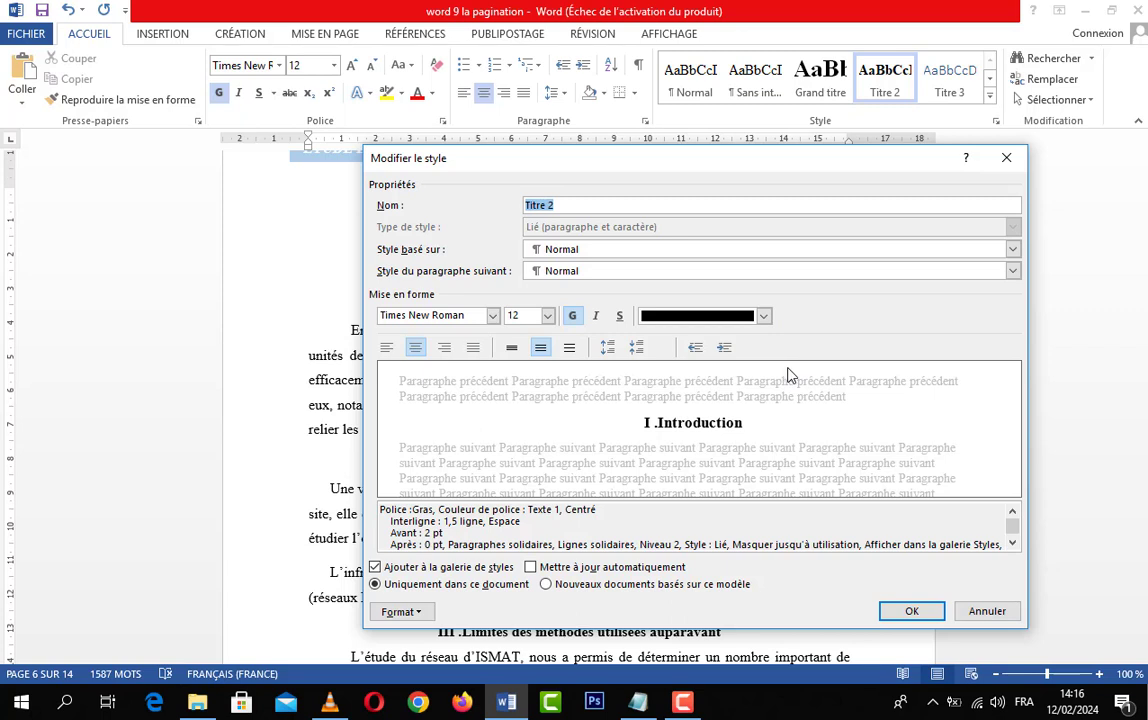
{"action": "left_click", "coordinate": [493, 316]}
{"action": "left_click", "coordinate": [493, 316]}
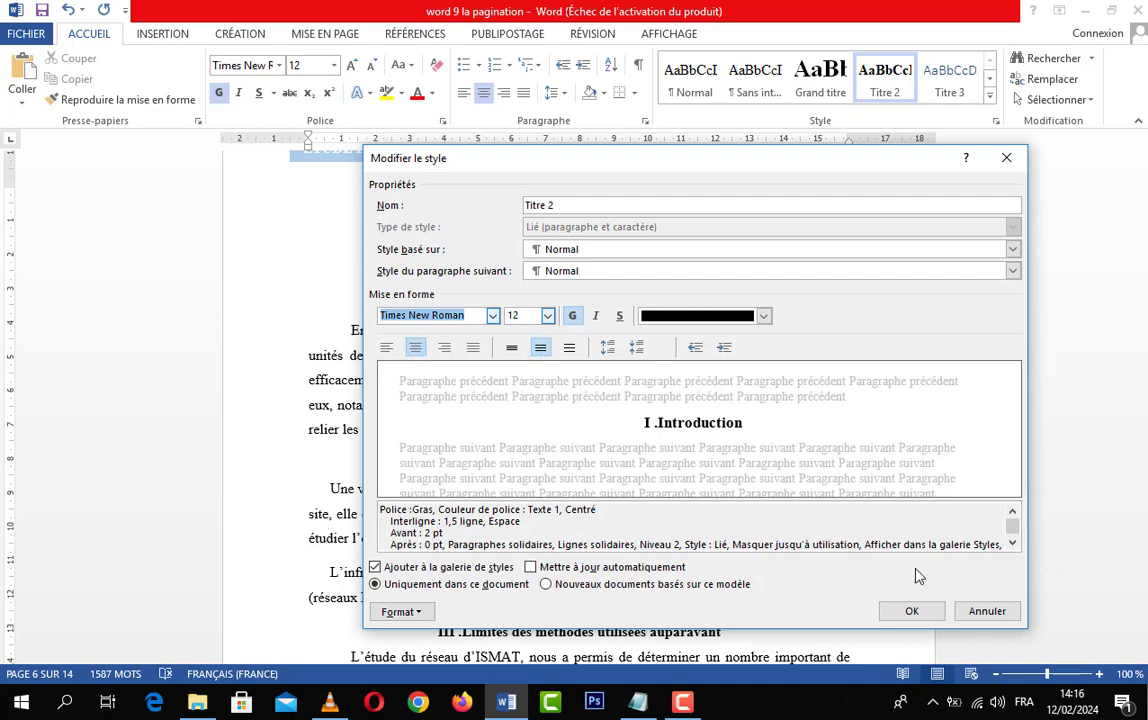
{"action": "left_click", "coordinate": [913, 612]}
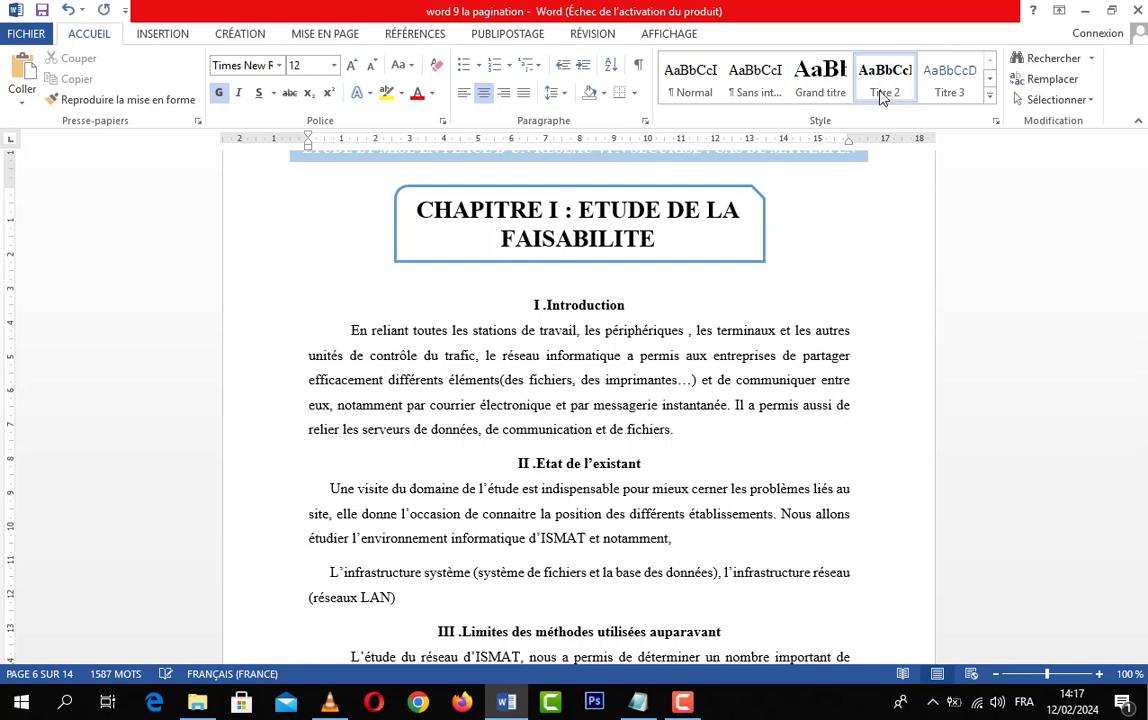
Check which style the "III .Limites des méthodes utilisées auparavant" heading uses
{"action": "scroll", "coordinate": [589, 330], "scroll_direction": "down", "scroll_amount": 3}
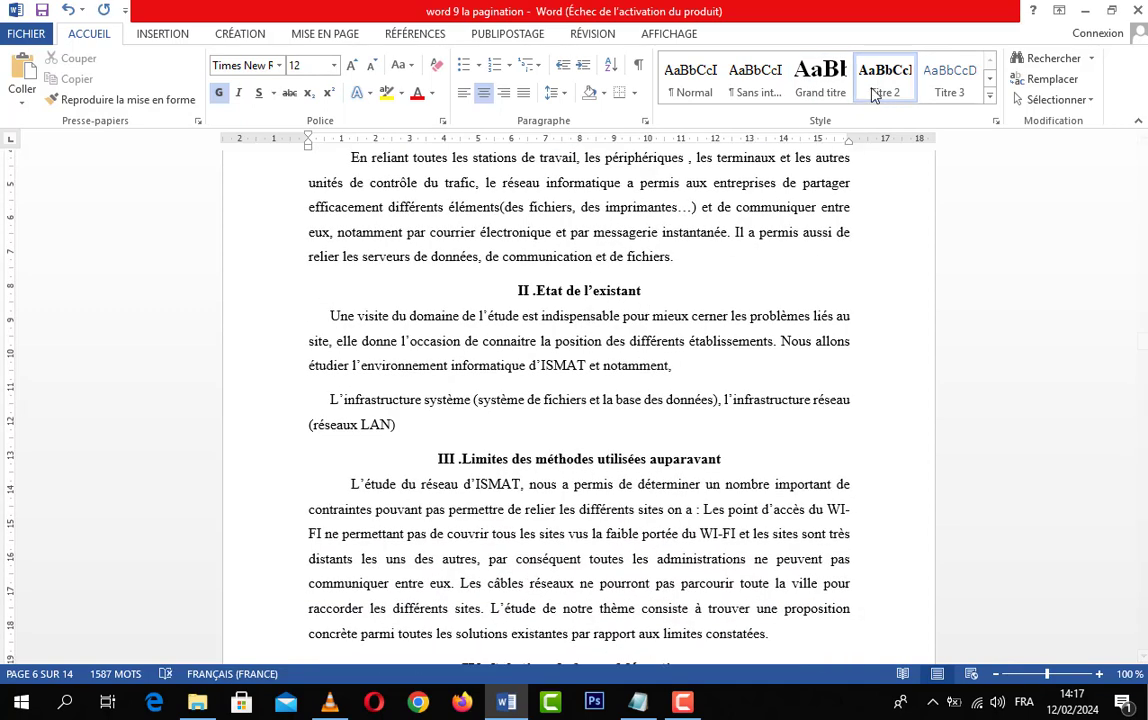
{"action": "left_click", "coordinate": [725, 461]}
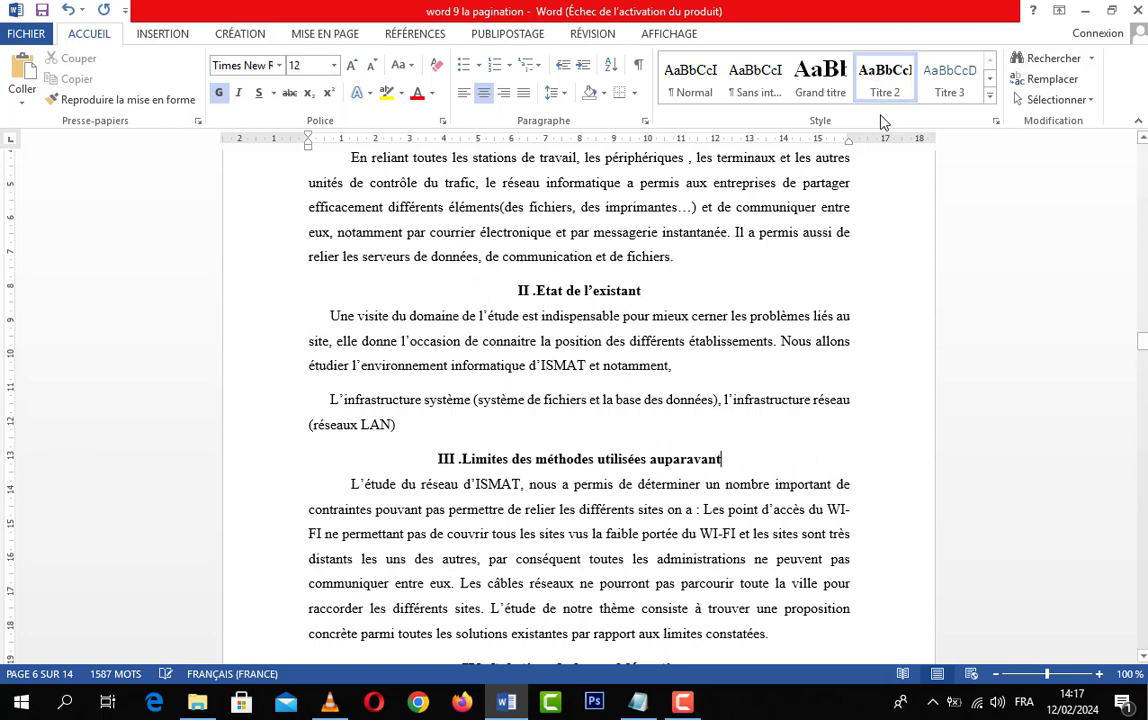
{"action": "scroll", "coordinate": [732, 288], "scroll_direction": "down", "scroll_amount": 6}
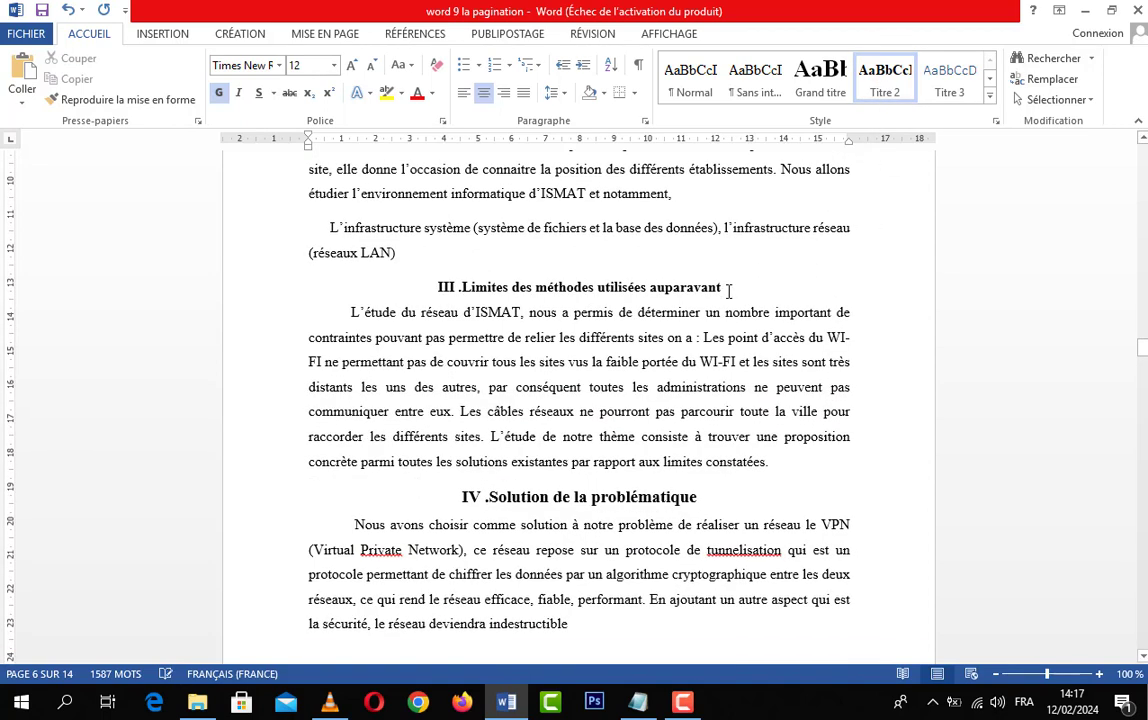
Apply the Titre 2 style to the "IV .Solution de la problématique" heading and the Grand titre style to the CHAPITRE II title
{"action": "left_click", "coordinate": [890, 78]}
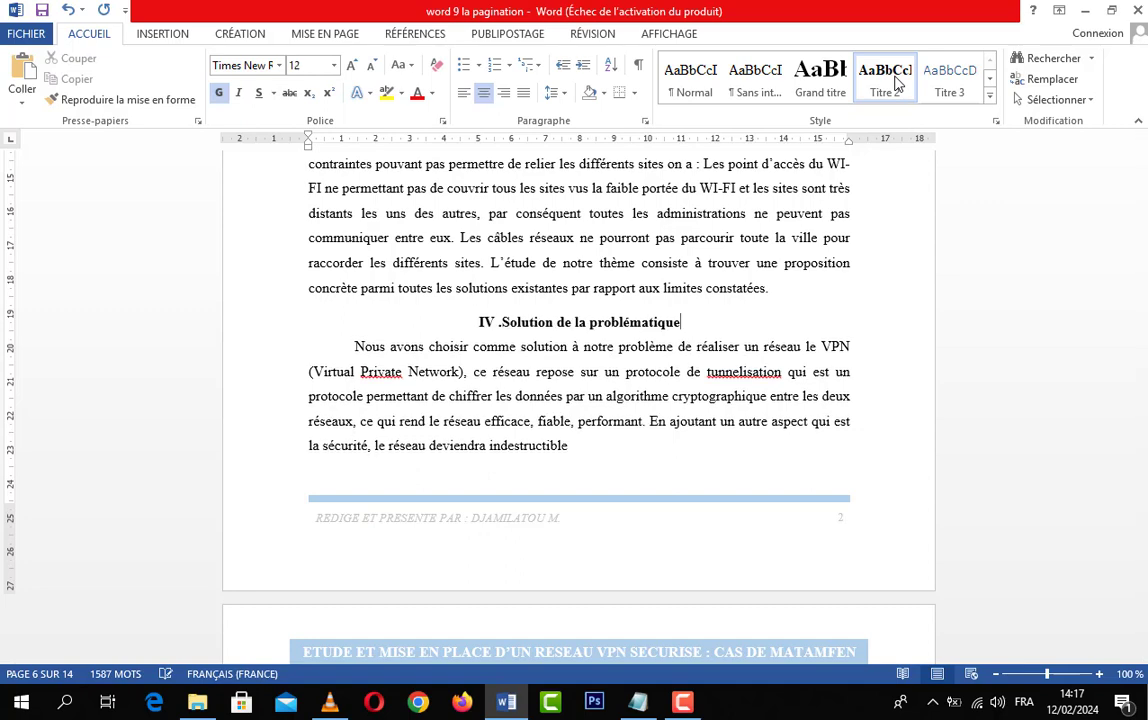
{"action": "scroll", "coordinate": [643, 340], "scroll_direction": "down", "scroll_amount": 5}
{"action": "scroll", "coordinate": [643, 340], "scroll_direction": "down", "scroll_amount": 15}
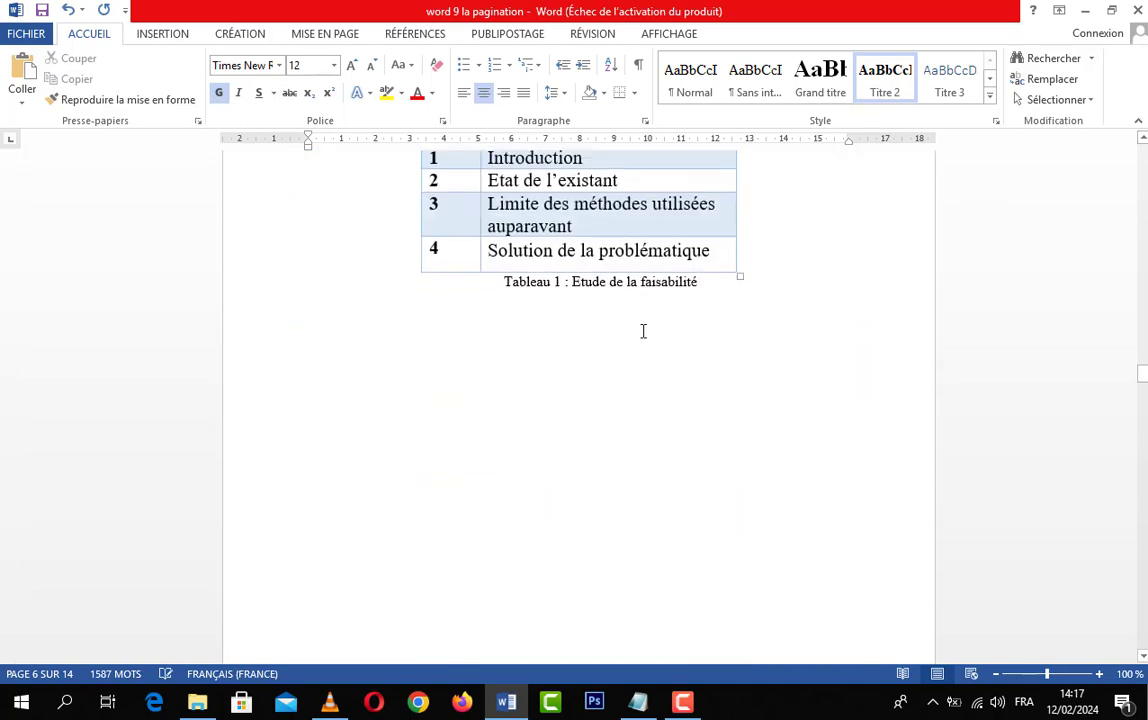
{"action": "scroll", "coordinate": [641, 319], "scroll_direction": "down", "scroll_amount": 4}
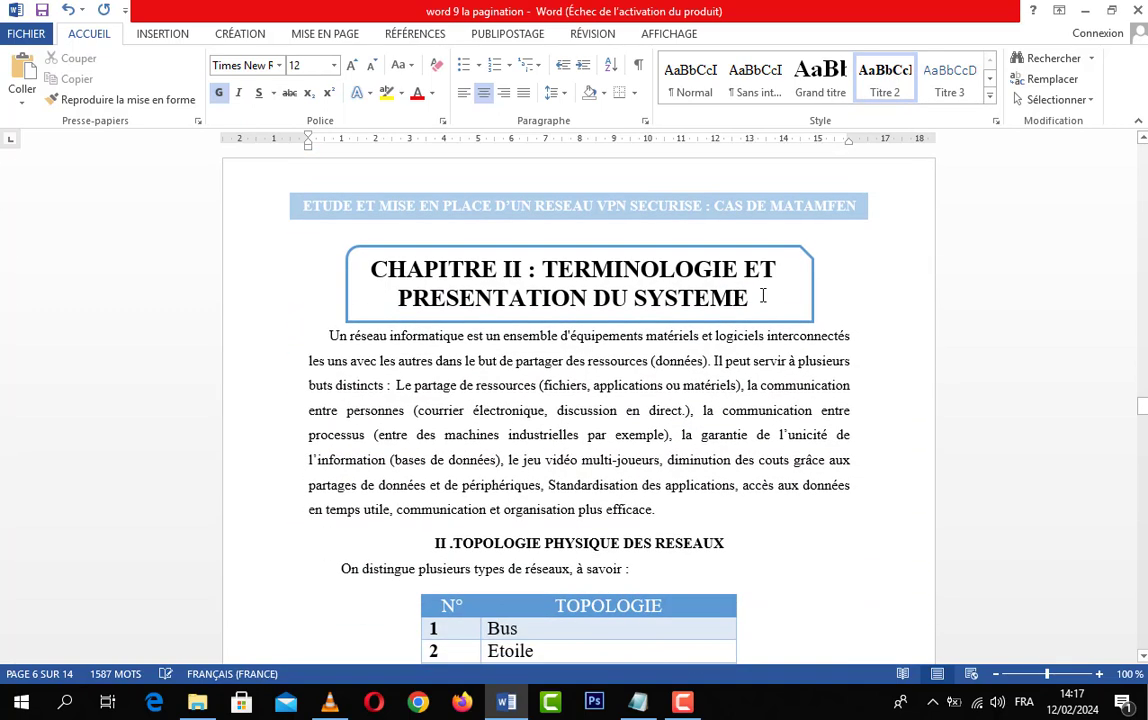
{"action": "left_click", "coordinate": [761, 297]}
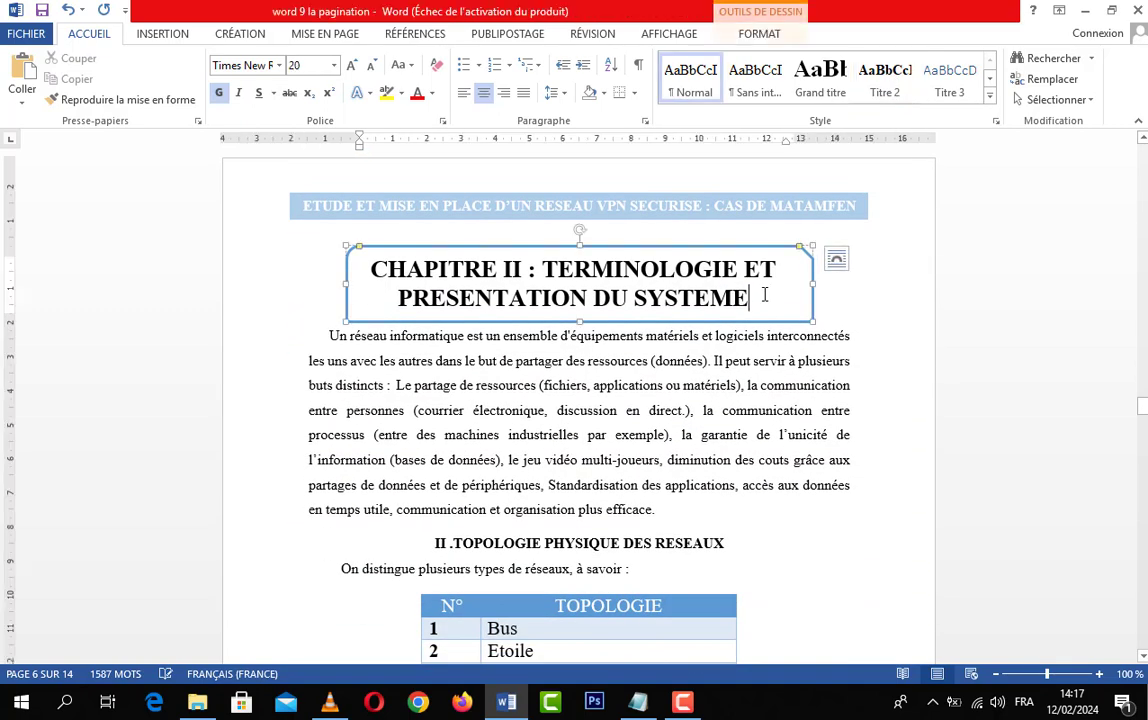
{"action": "left_click", "coordinate": [825, 90]}
{"action": "scroll", "coordinate": [823, 96], "scroll_direction": "down", "scroll_amount": 2}
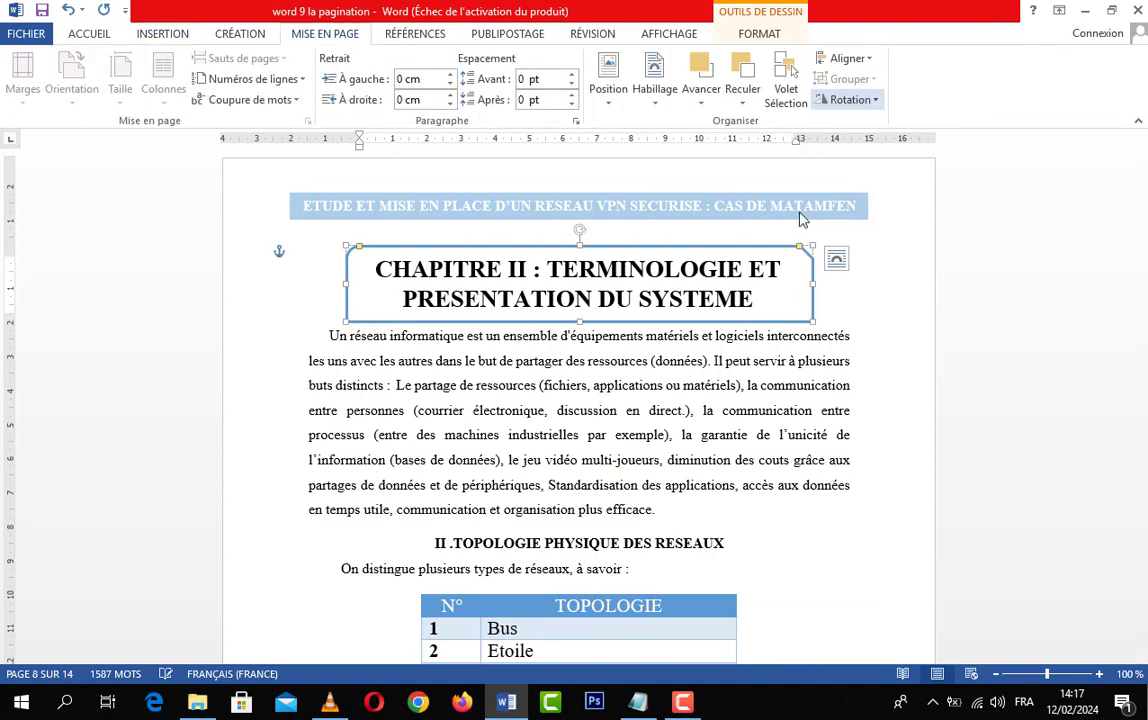
{"action": "scroll", "coordinate": [118, 38], "scroll_direction": "down", "scroll_amount": 2}
{"action": "left_click", "coordinate": [105, 36]}
Check which style the "II .TOPOLOGIE PHYSIQUE DES RESEAUX" heading uses
{"action": "scroll", "coordinate": [728, 289], "scroll_direction": "down", "scroll_amount": 5}
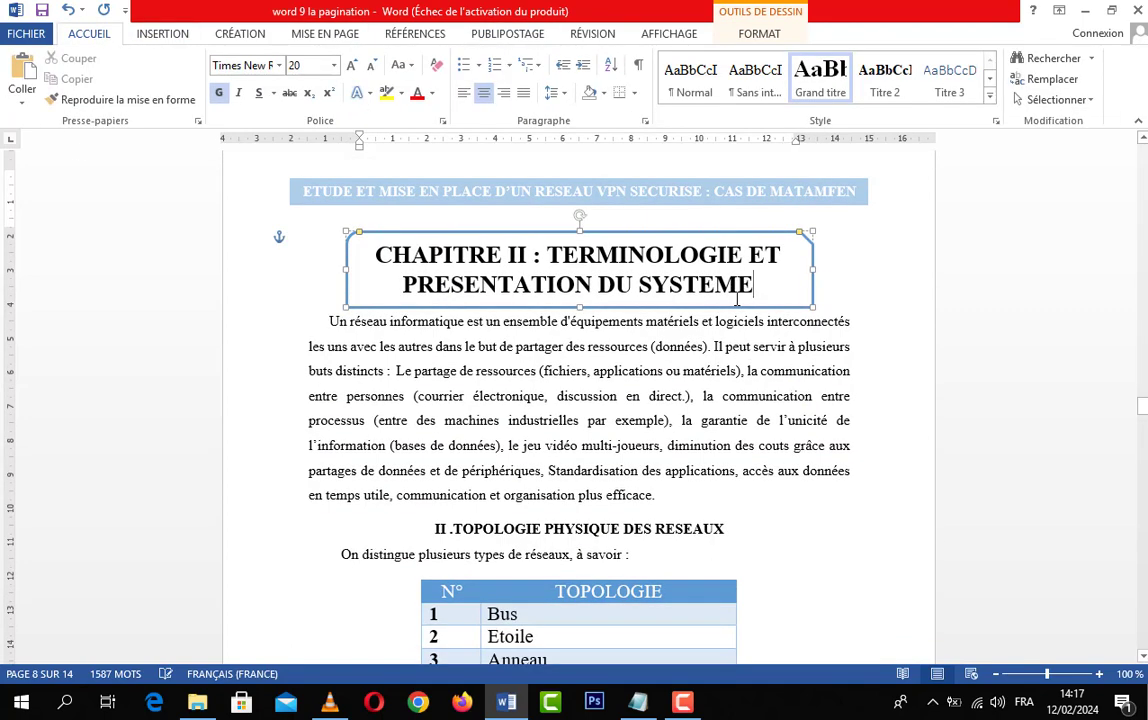
{"action": "scroll", "coordinate": [728, 289], "scroll_direction": "up", "scroll_amount": 5}
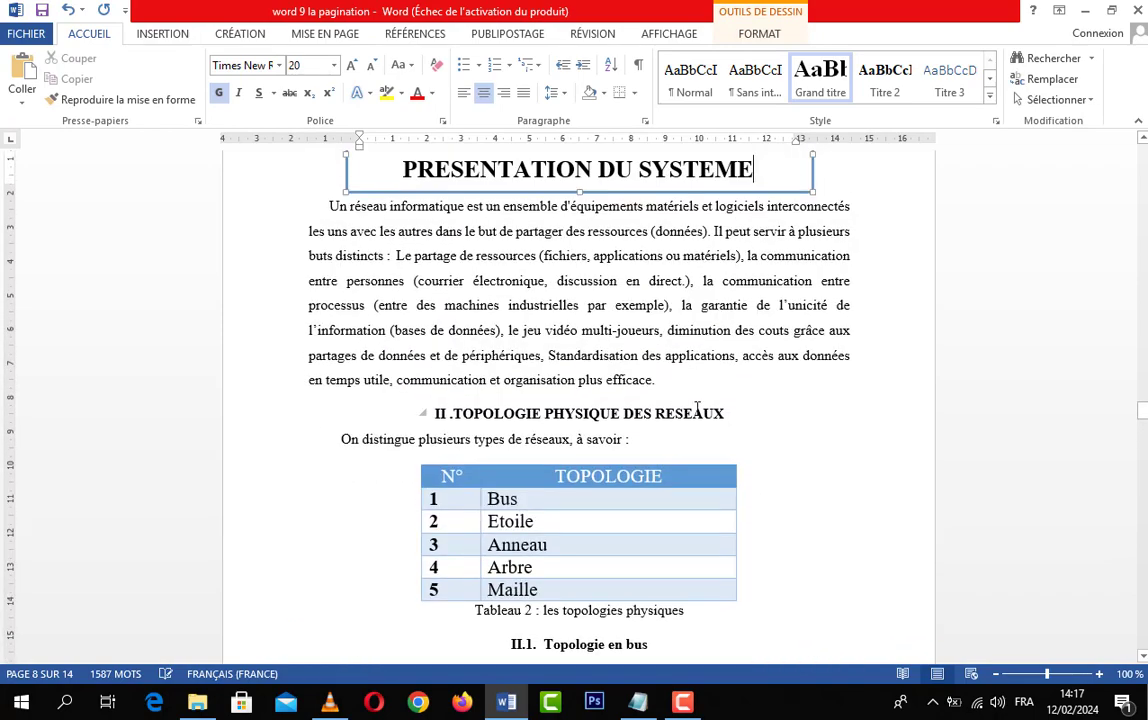
{"action": "scroll", "coordinate": [697, 410], "scroll_direction": "up", "scroll_amount": 1}
{"action": "scroll", "coordinate": [735, 360], "scroll_direction": "down", "scroll_amount": 2}
{"action": "left_click", "coordinate": [735, 371]}
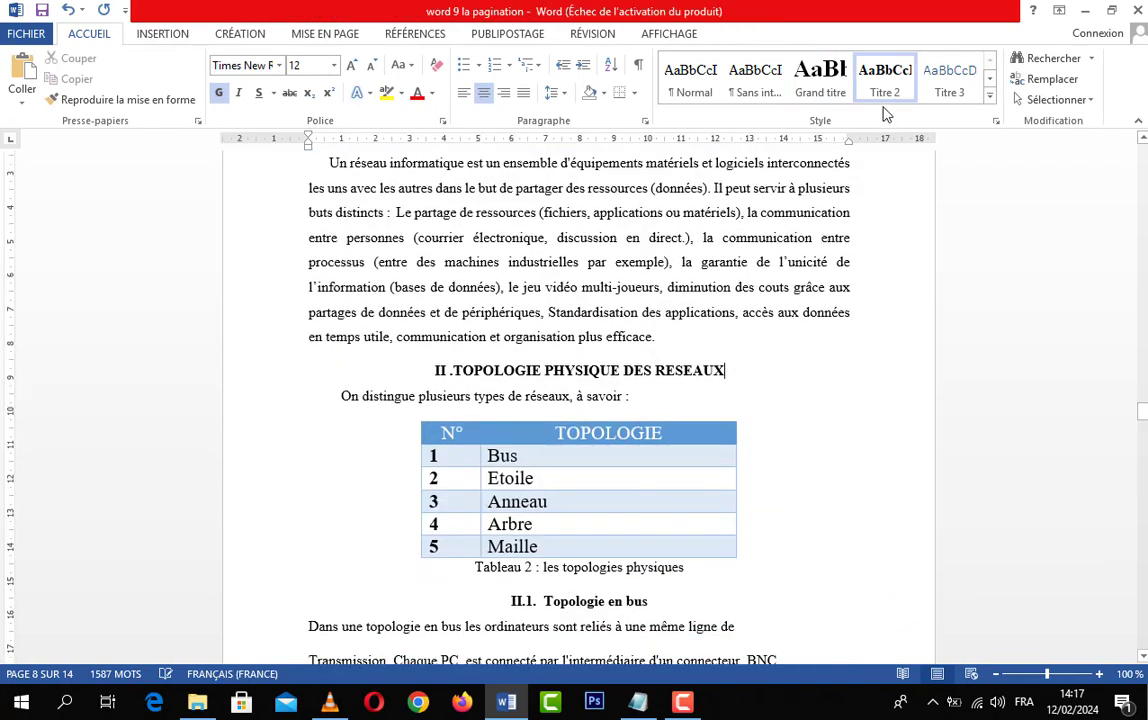
{"action": "scroll", "coordinate": [754, 375], "scroll_direction": "down", "scroll_amount": 4}
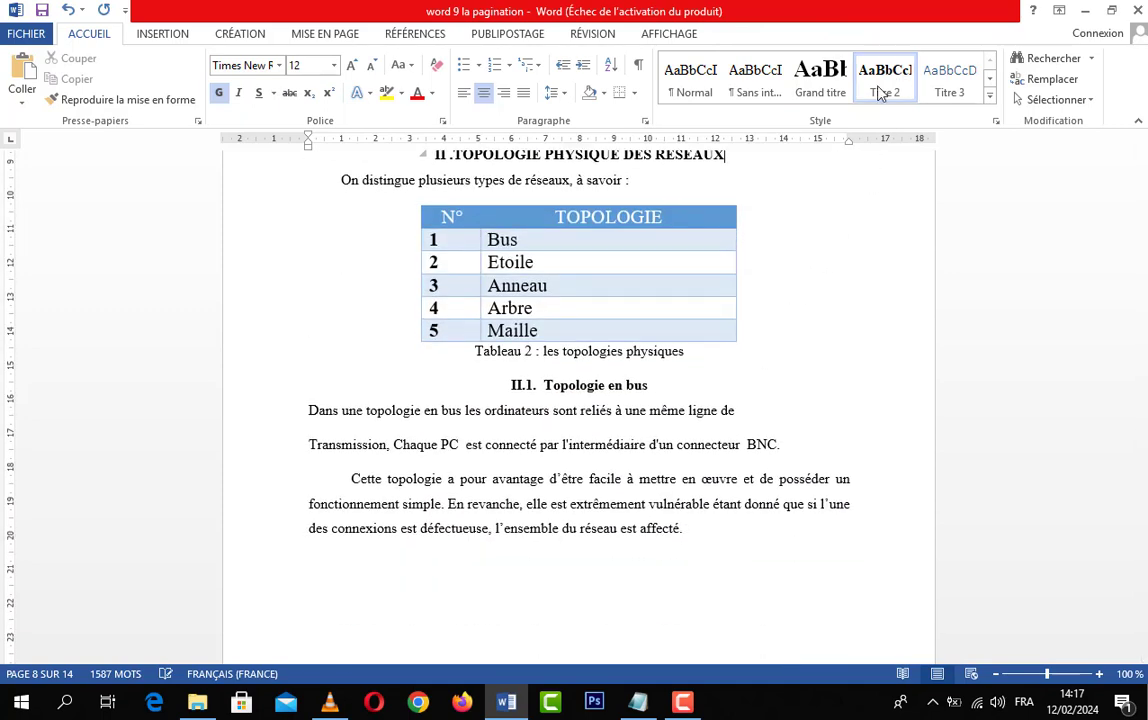
Rename the Titre 2 style as "Sous titre", starting from the "II.1. Topologie en bus" heading
{"action": "left_click", "coordinate": [675, 389]}
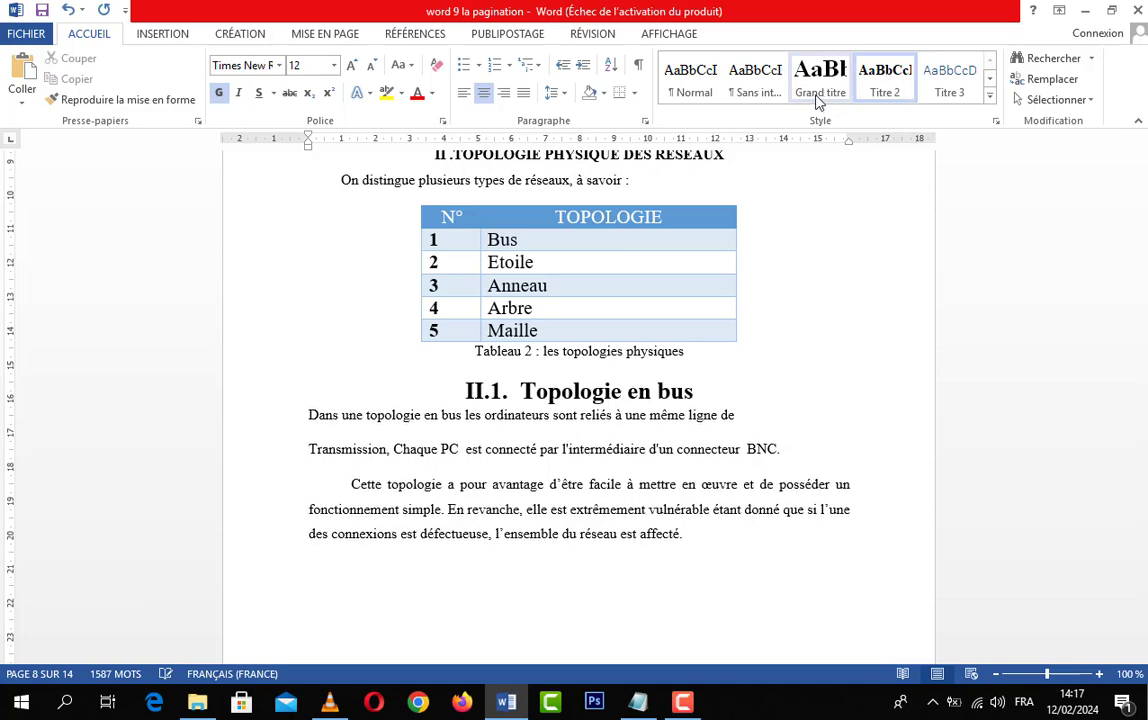
{"action": "right_click", "coordinate": [882, 95]}
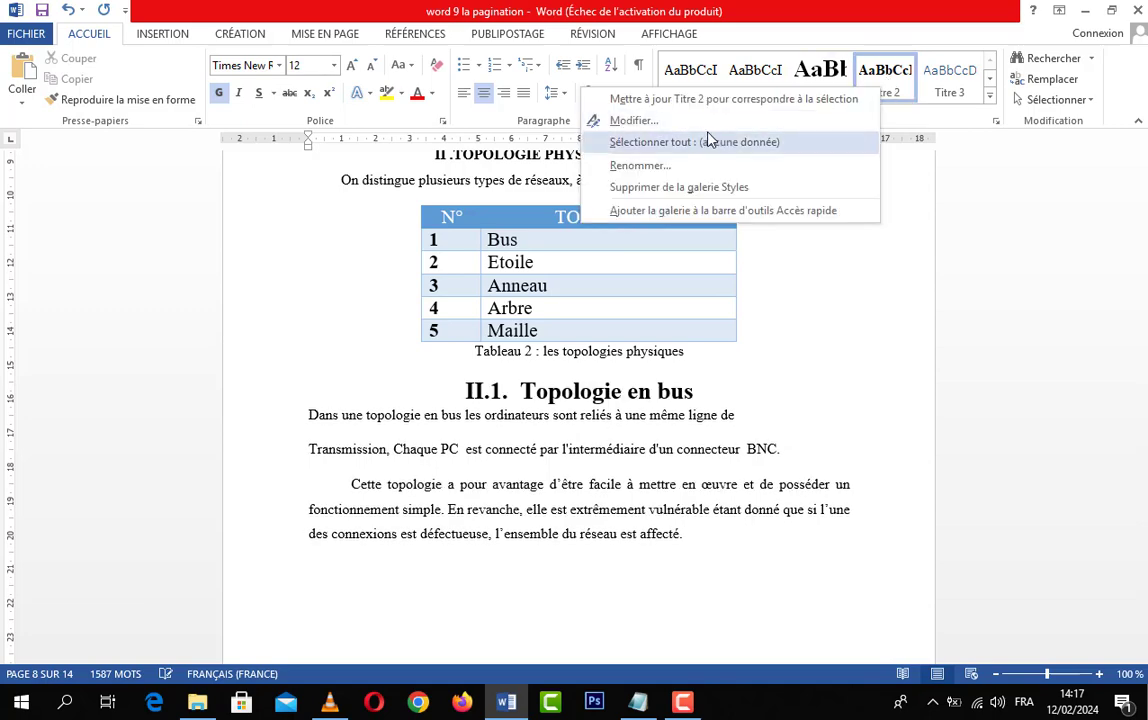
{"action": "left_click", "coordinate": [634, 121]}
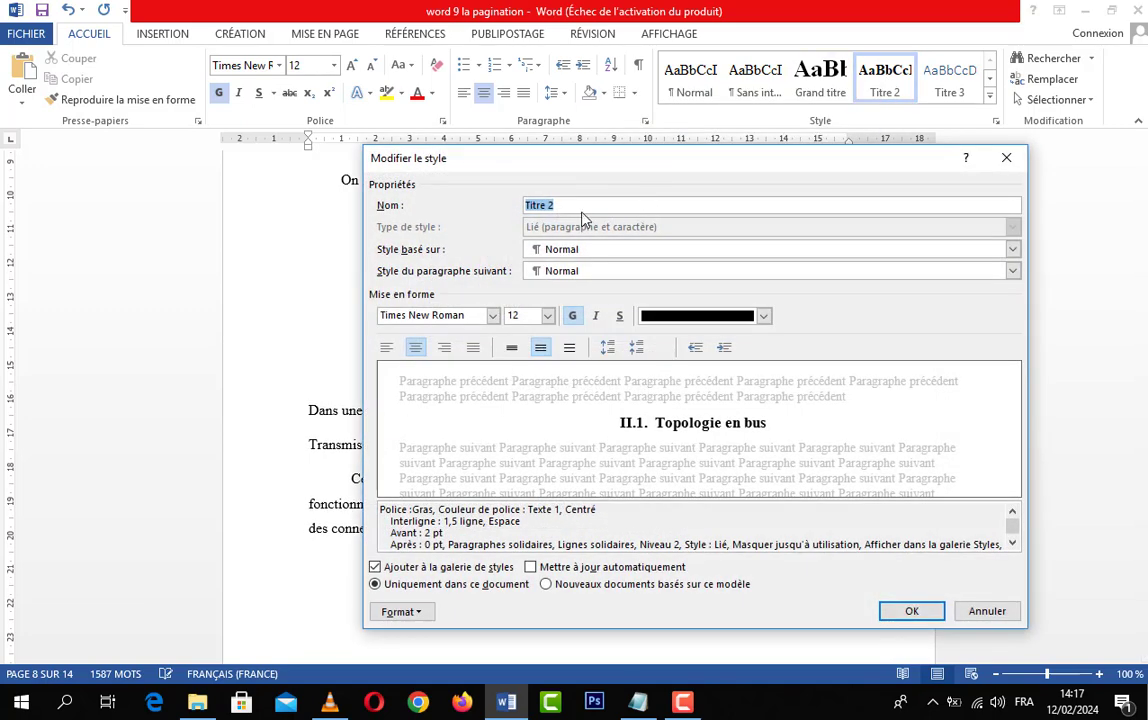
{"action": "key", "text": "BackSpace"}
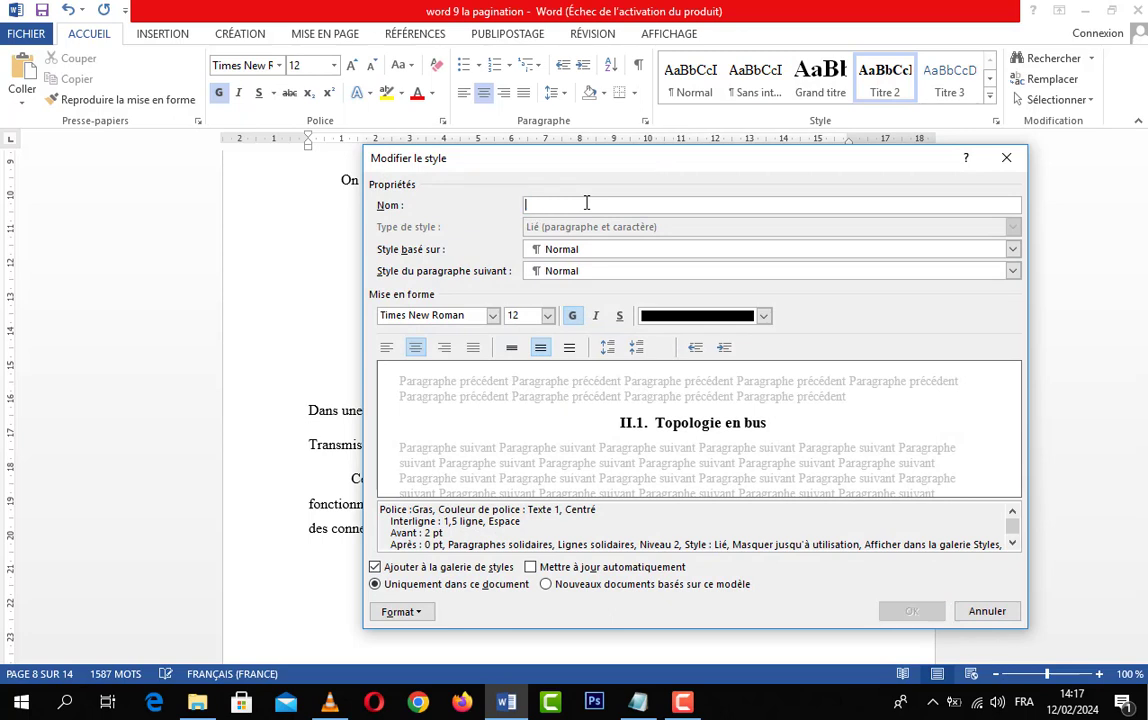
{"action": "type", "text": "Sous titre"}
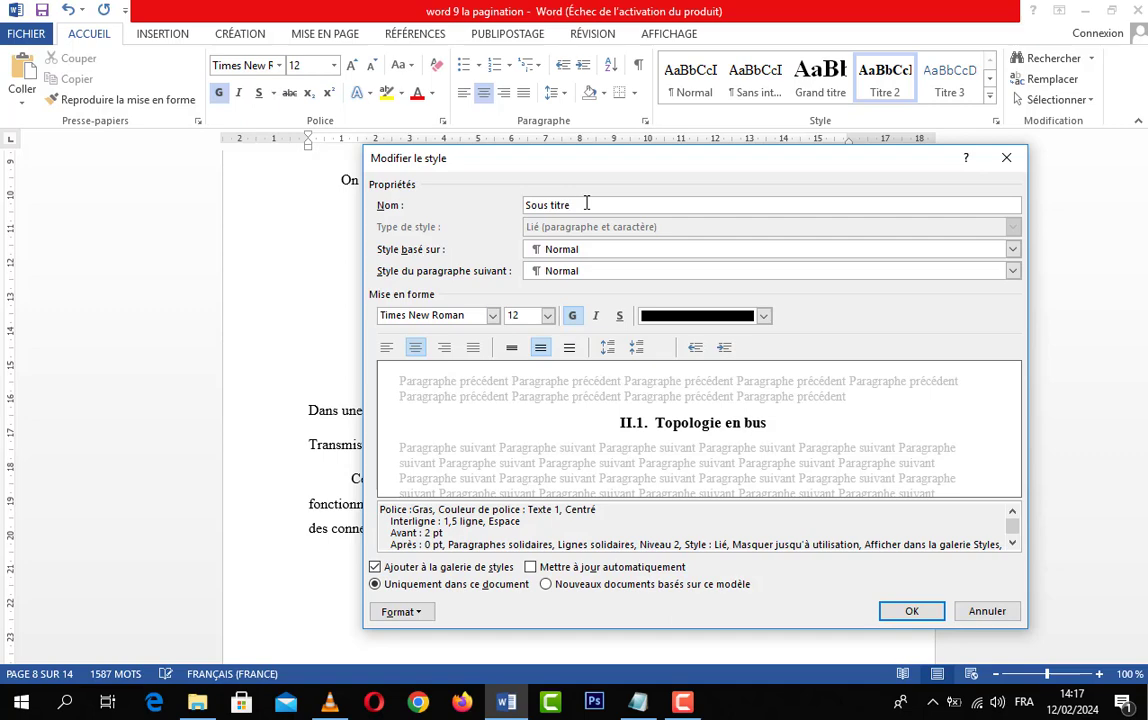
{"action": "left_click", "coordinate": [911, 611]}
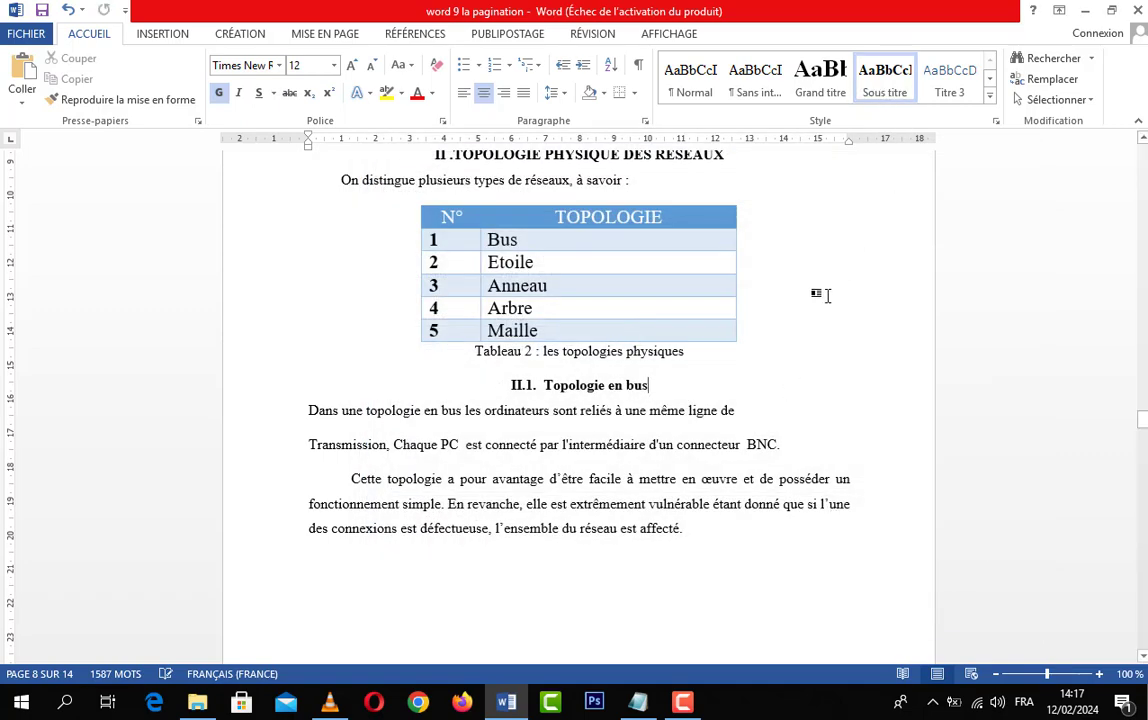
Apply the Sous titre style to the "II.2 Topologie en étoile" heading and check the style of the "II.3 Topologie en anneau" heading
{"action": "scroll", "coordinate": [825, 295], "scroll_direction": "down", "scroll_amount": 3}
{"action": "scroll", "coordinate": [825, 295], "scroll_direction": "down", "scroll_amount": 10}
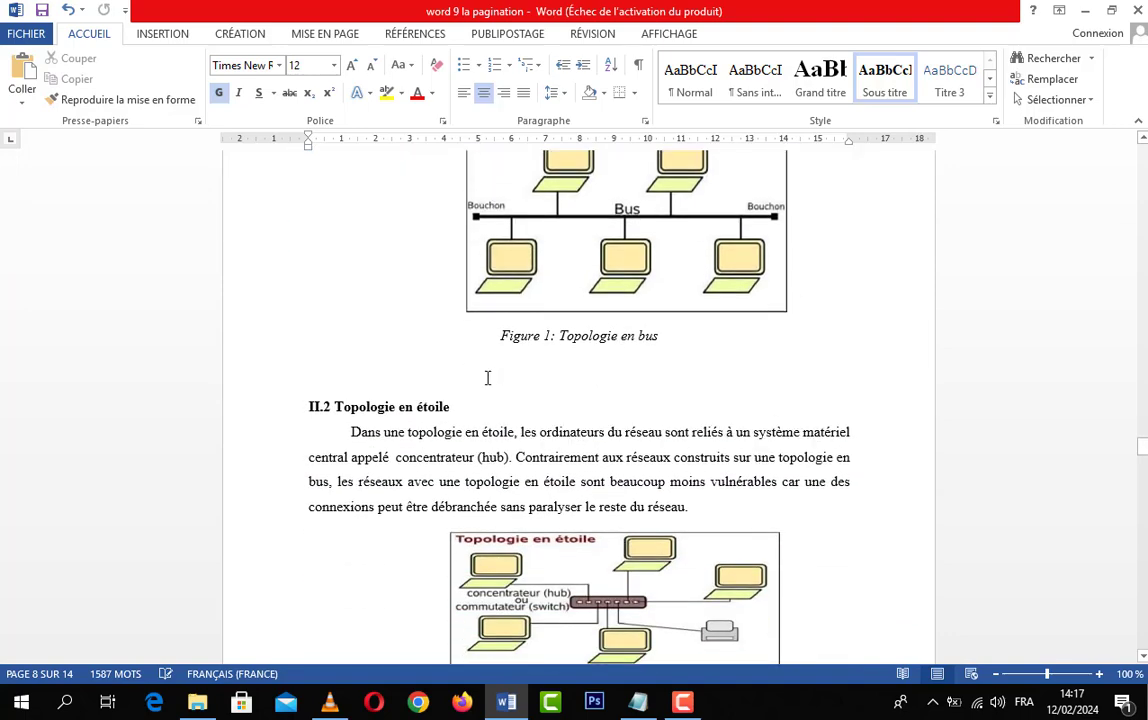
{"action": "left_click", "coordinate": [880, 90]}
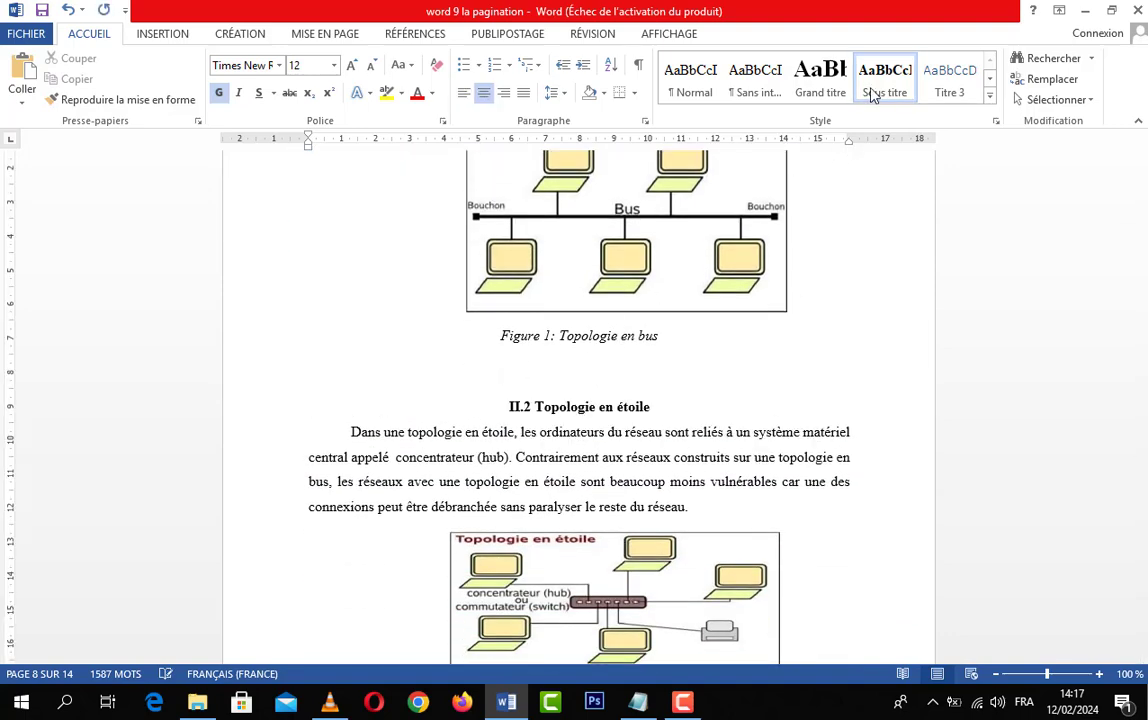
{"action": "scroll", "coordinate": [789, 366], "scroll_direction": "down", "scroll_amount": 8}
{"action": "left_click", "coordinate": [675, 272]}
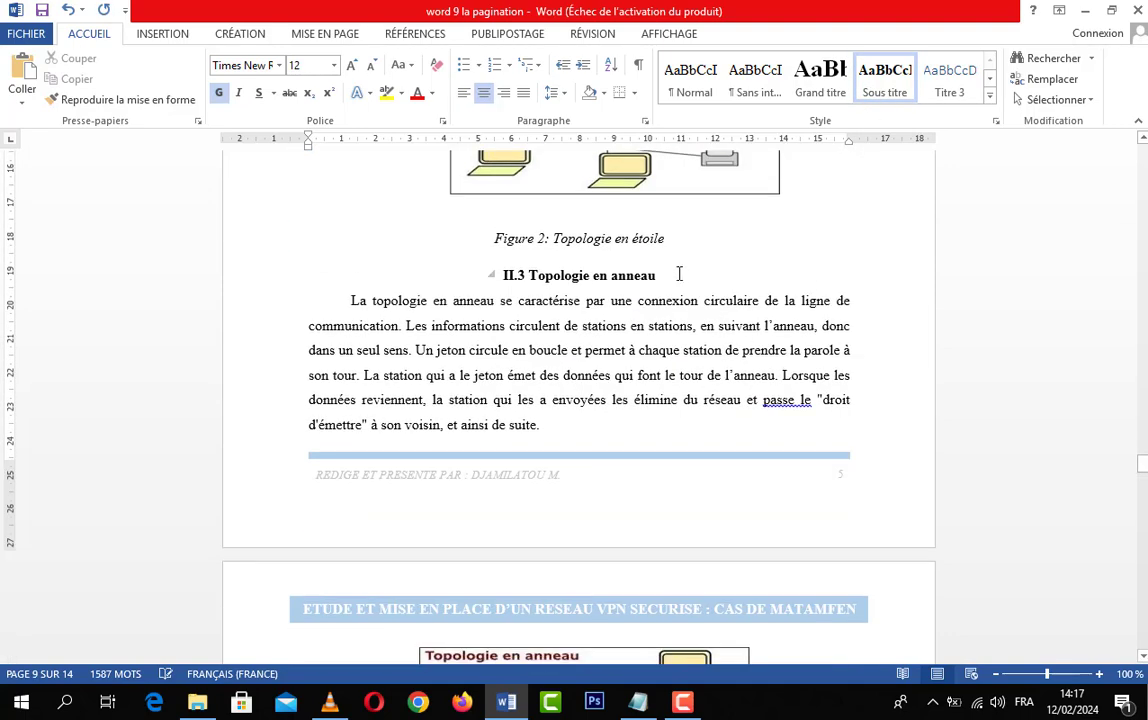
Delete the blank line above the "II.4 Topologie en arbre" heading
{"action": "scroll", "coordinate": [810, 215], "scroll_direction": "down", "scroll_amount": 10}
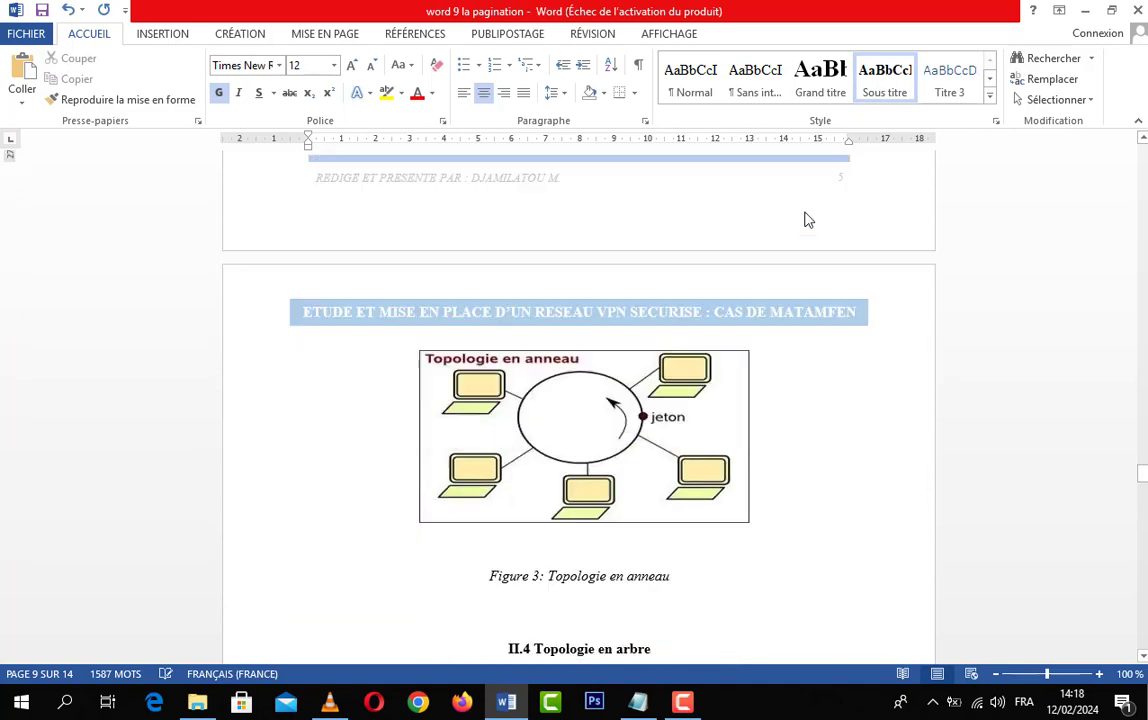
{"action": "left_click", "coordinate": [626, 303]}
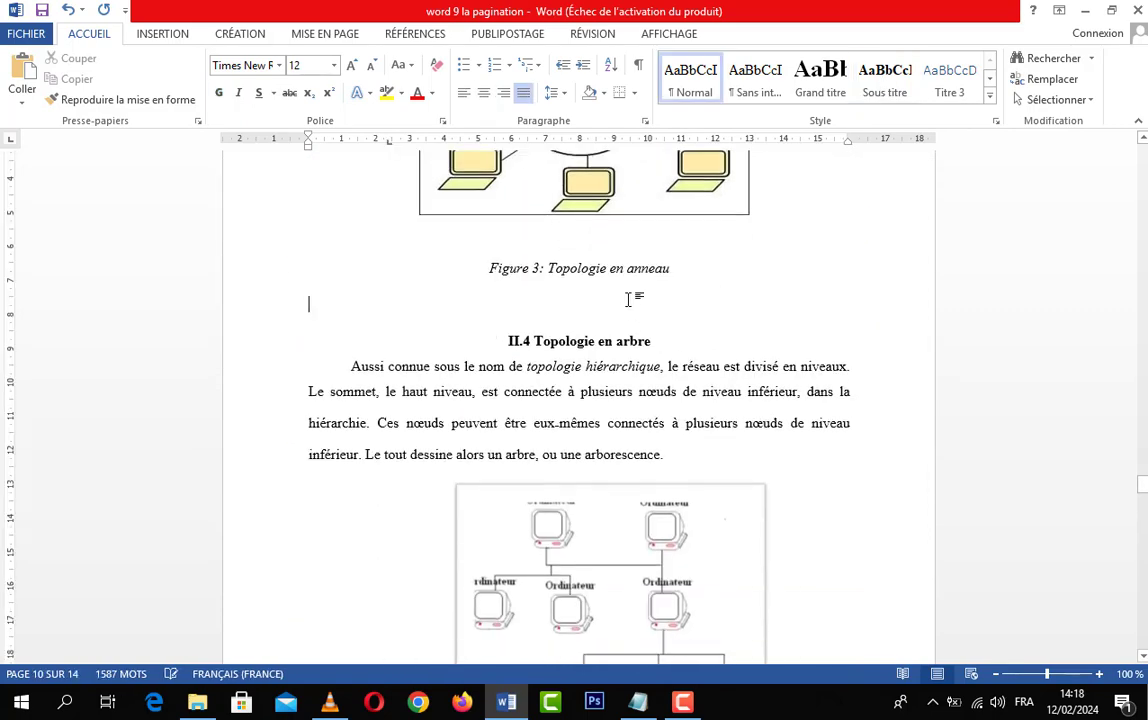
{"action": "key", "text": "BackSpace"}
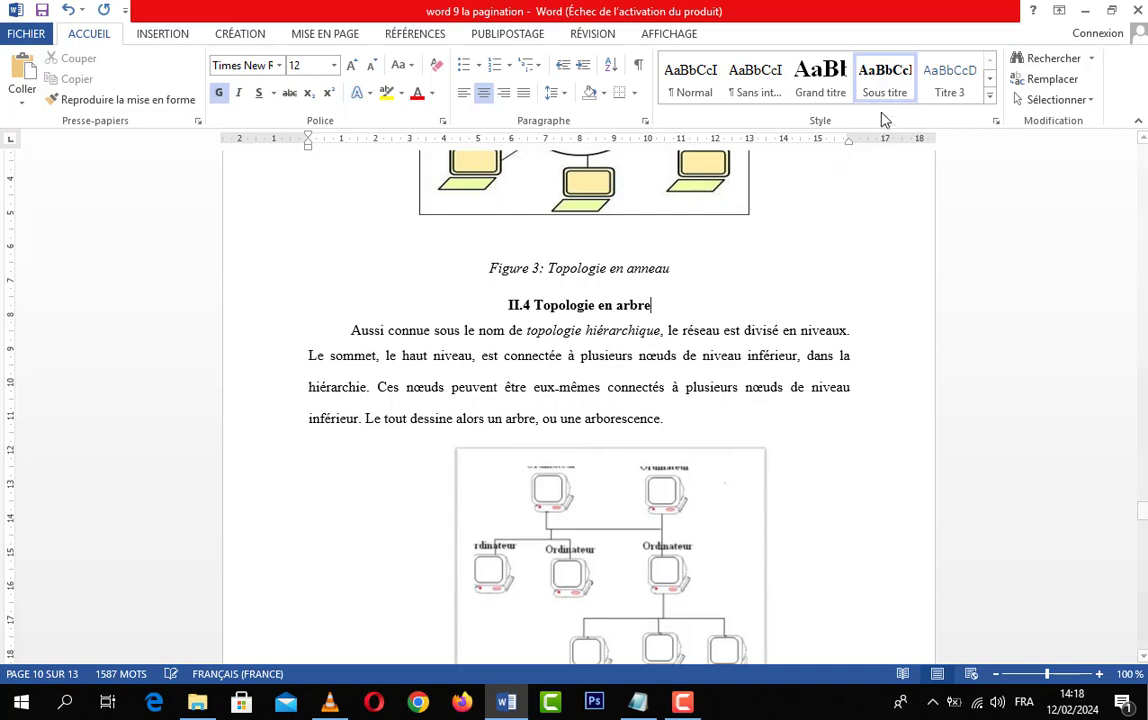
{"action": "scroll", "coordinate": [833, 223], "scroll_direction": "down", "scroll_amount": 10}
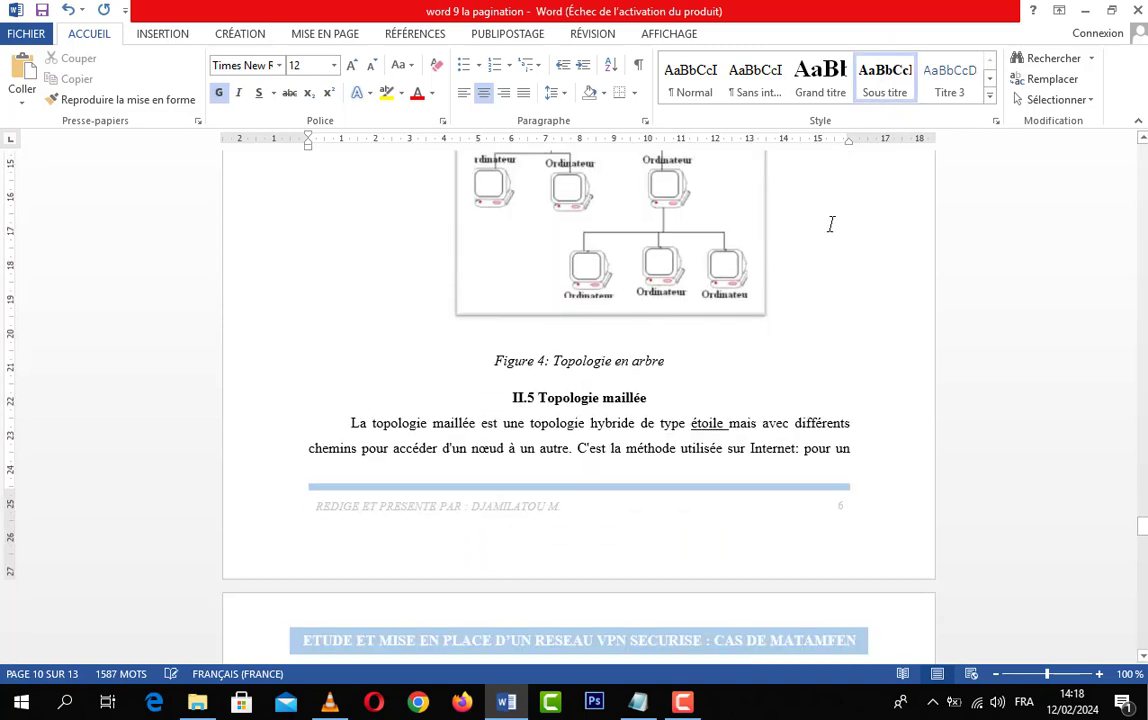
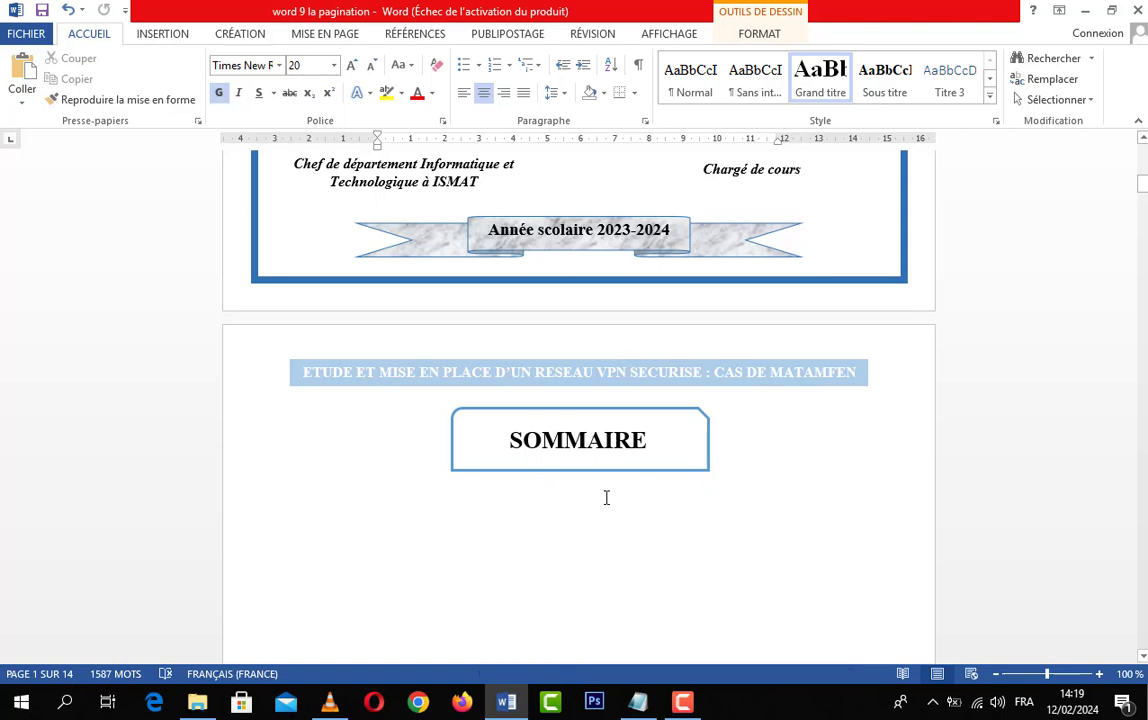
Check the SOMMAIRE title's style, then left-align the empty paragraph below it and remove the extra blank line
{"action": "left_click", "coordinate": [648, 441]}
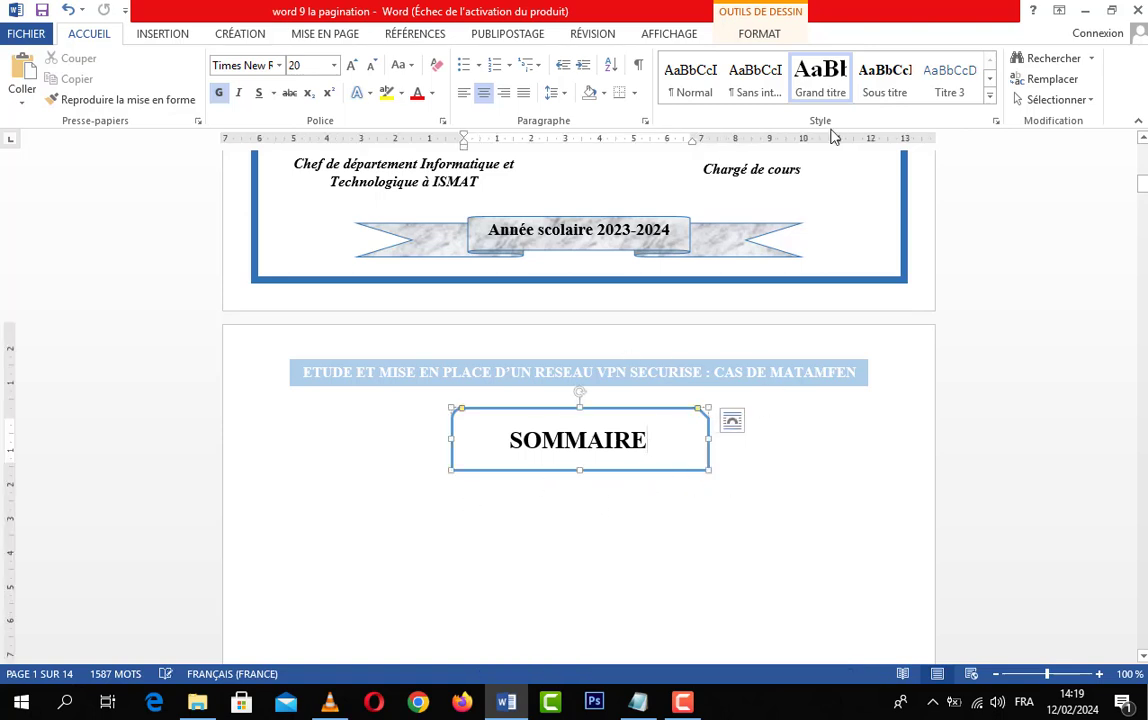
{"action": "left_click", "coordinate": [412, 536]}
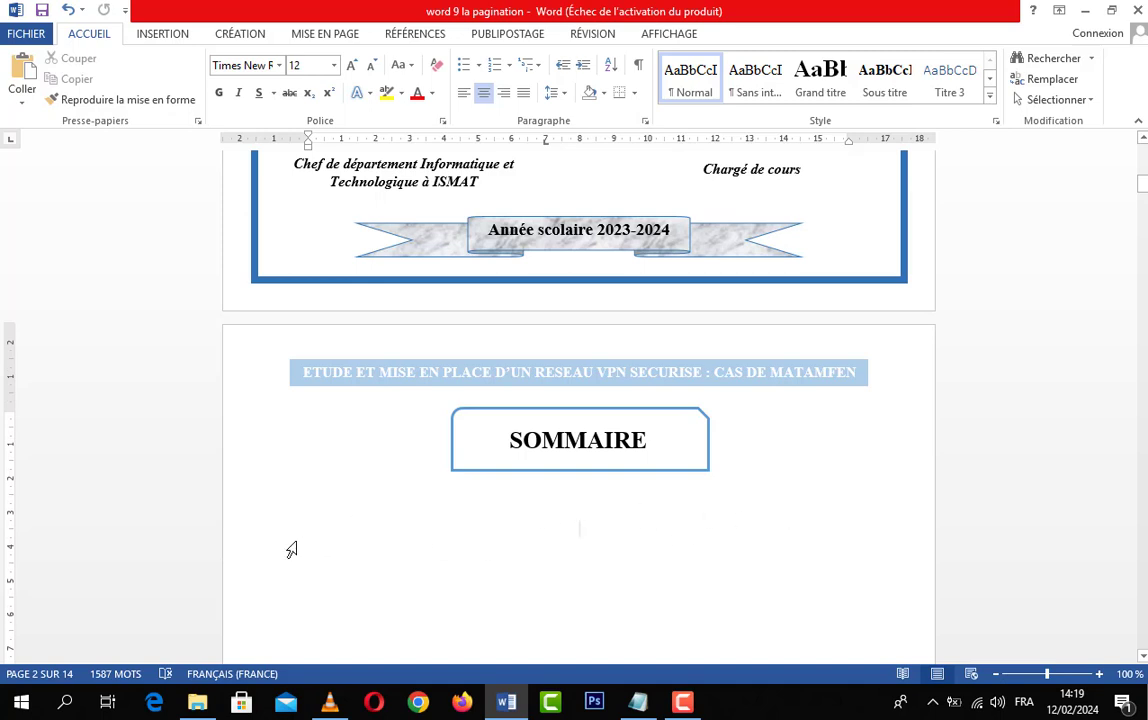
{"action": "key", "text": "ctrl+shift+g"}
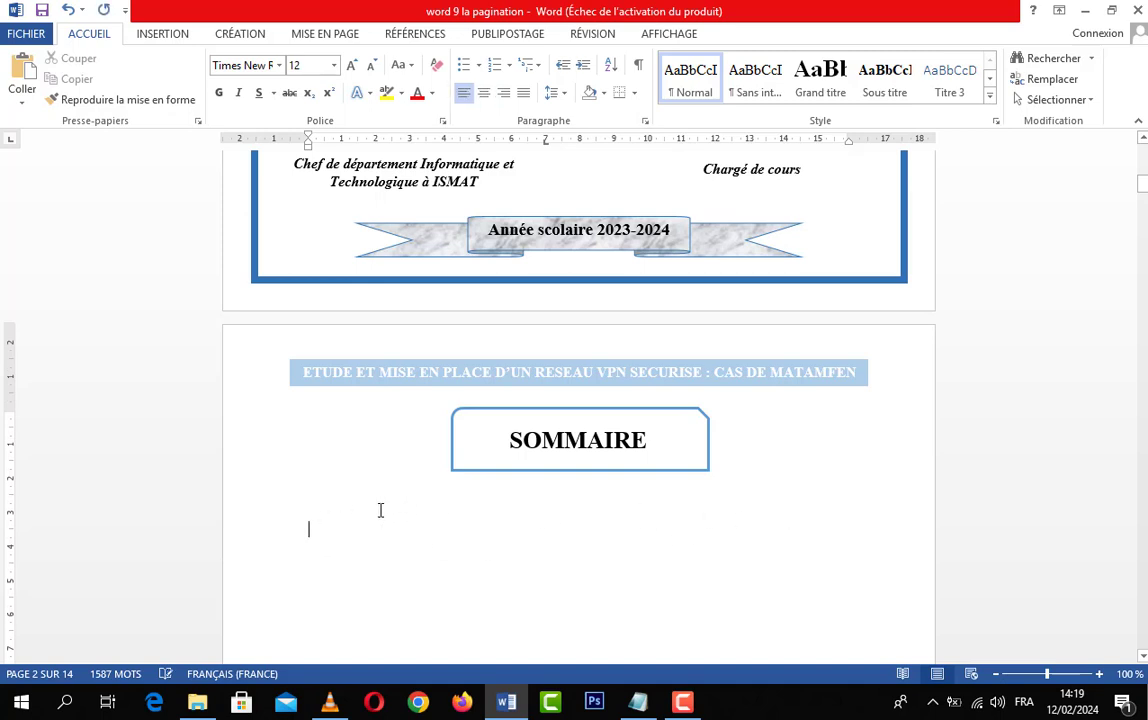
{"action": "key", "text": "BackSpace"}
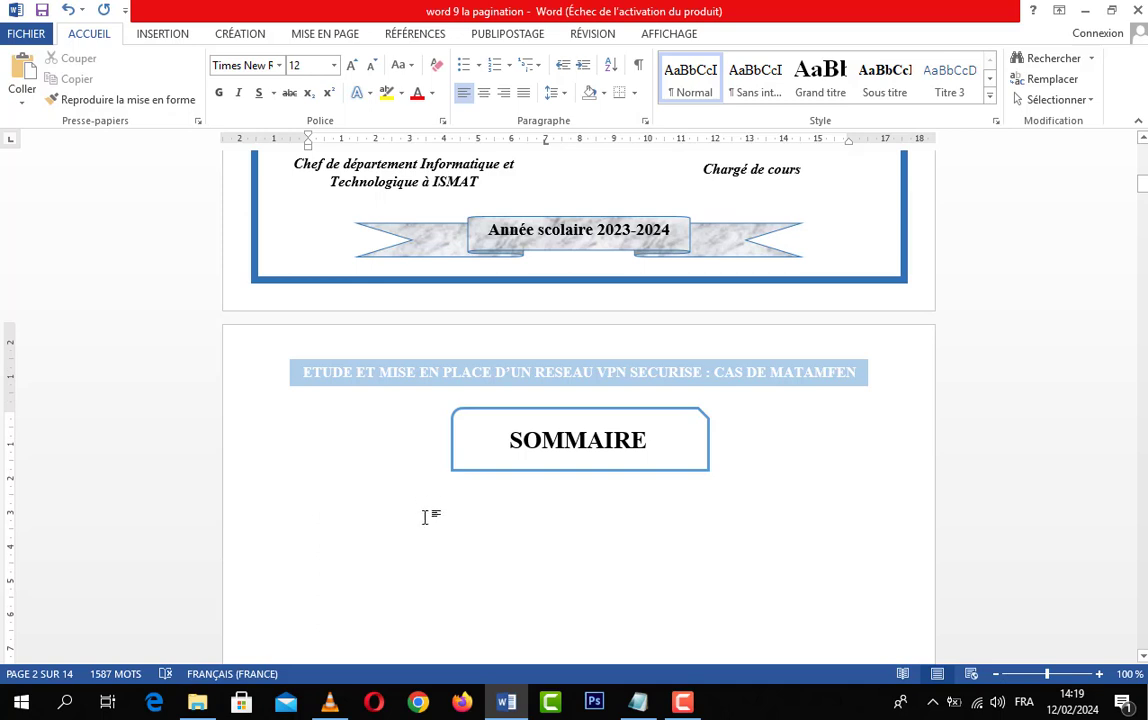
Set up a custom table of contents built from Grand titre at level 1 and Sous titre at level 2, leaving Titre 3 without a level
{"action": "left_click", "coordinate": [412, 35]}
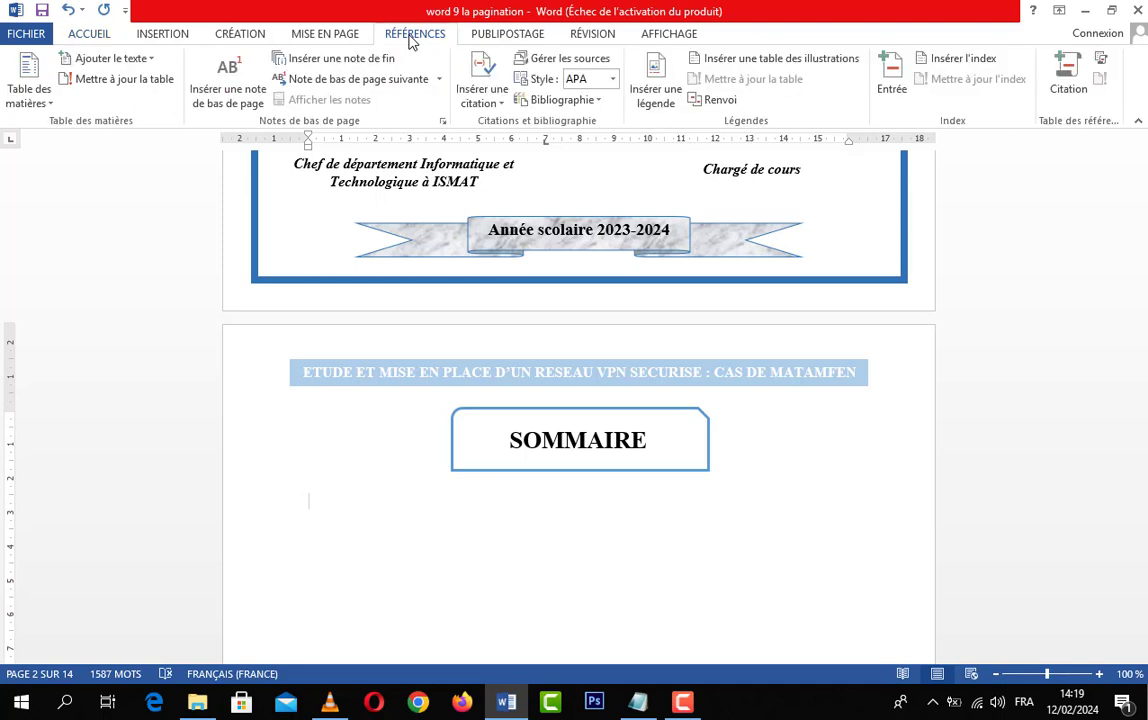
{"action": "left_click", "coordinate": [42, 100]}
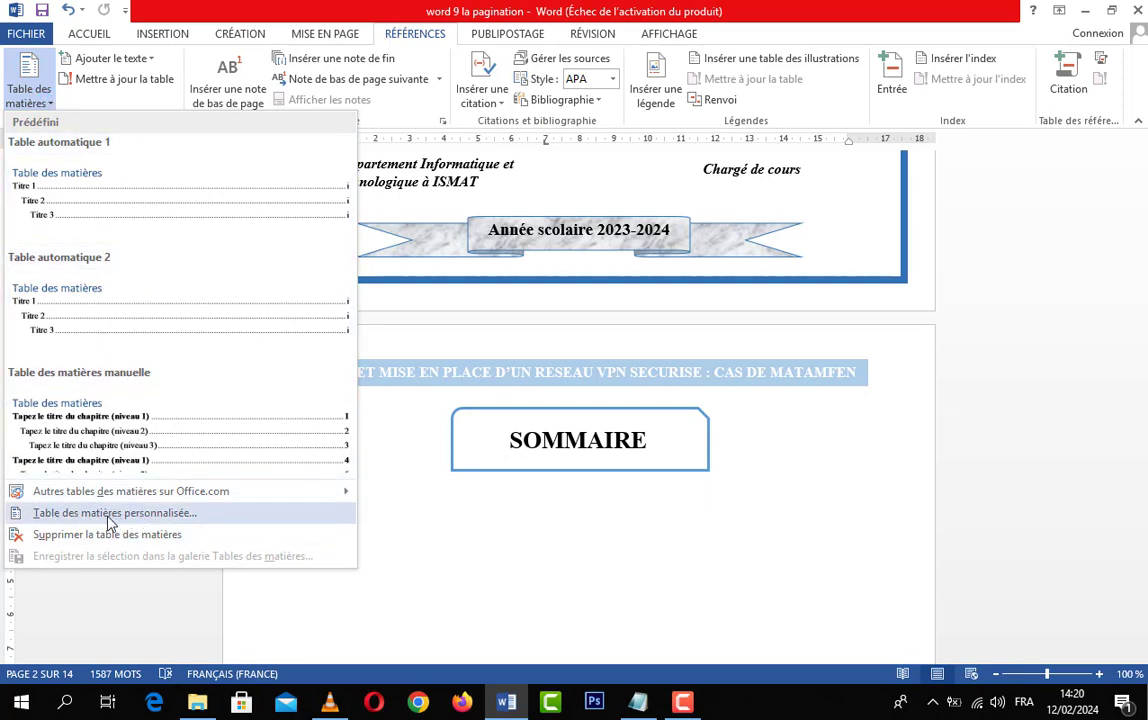
{"action": "left_click", "coordinate": [162, 522]}
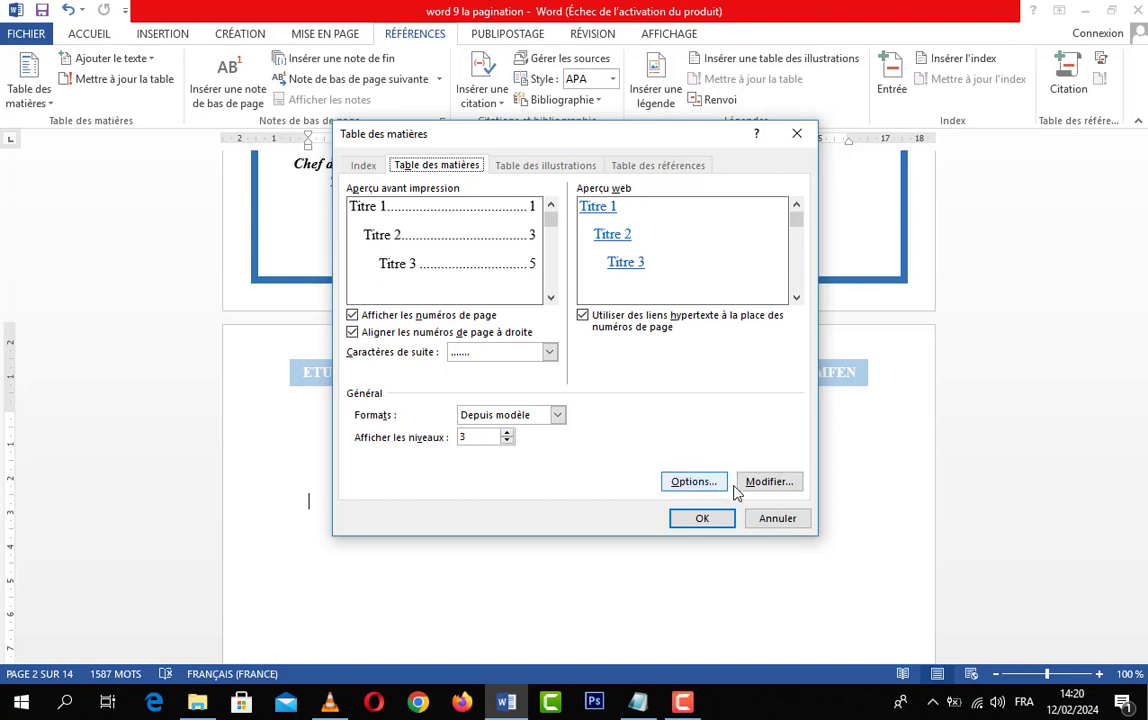
{"action": "left_click", "coordinate": [690, 482]}
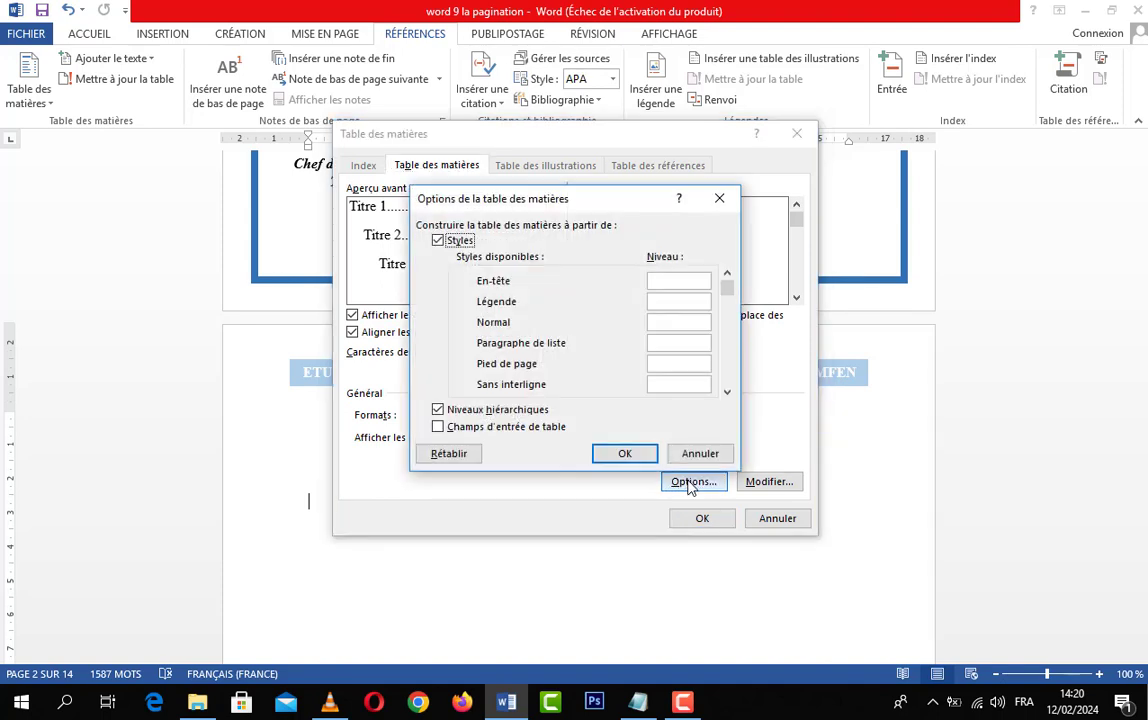
{"action": "left_click", "coordinate": [727, 392]}
{"action": "left_click", "coordinate": [727, 392]}
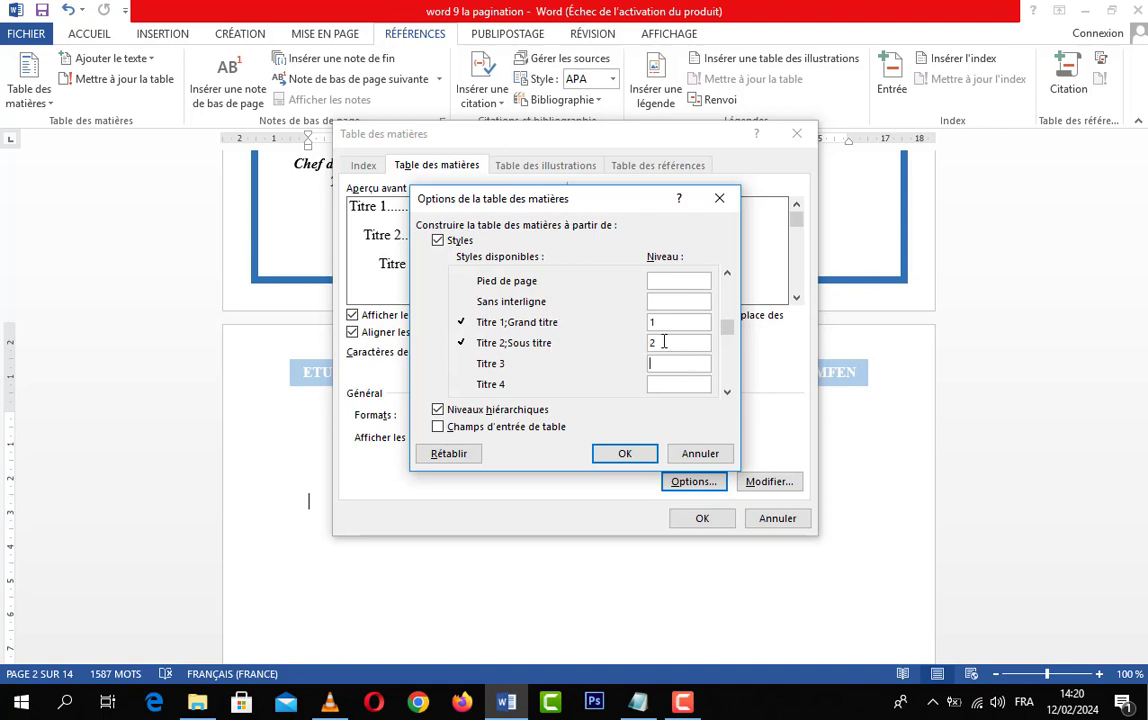
{"action": "left_click", "coordinate": [617, 457]}
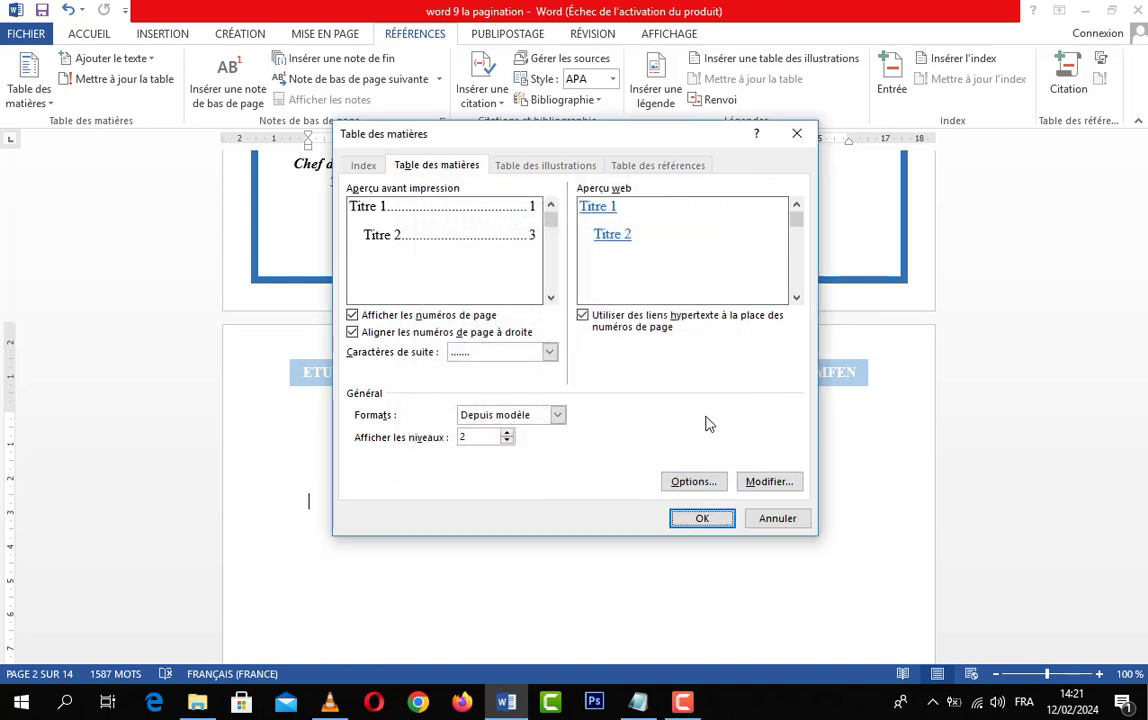
Format the TM 1 table entry style as Times New Roman 12 pt, justified, with 1.5 line spacing
{"action": "left_click", "coordinate": [770, 482]}
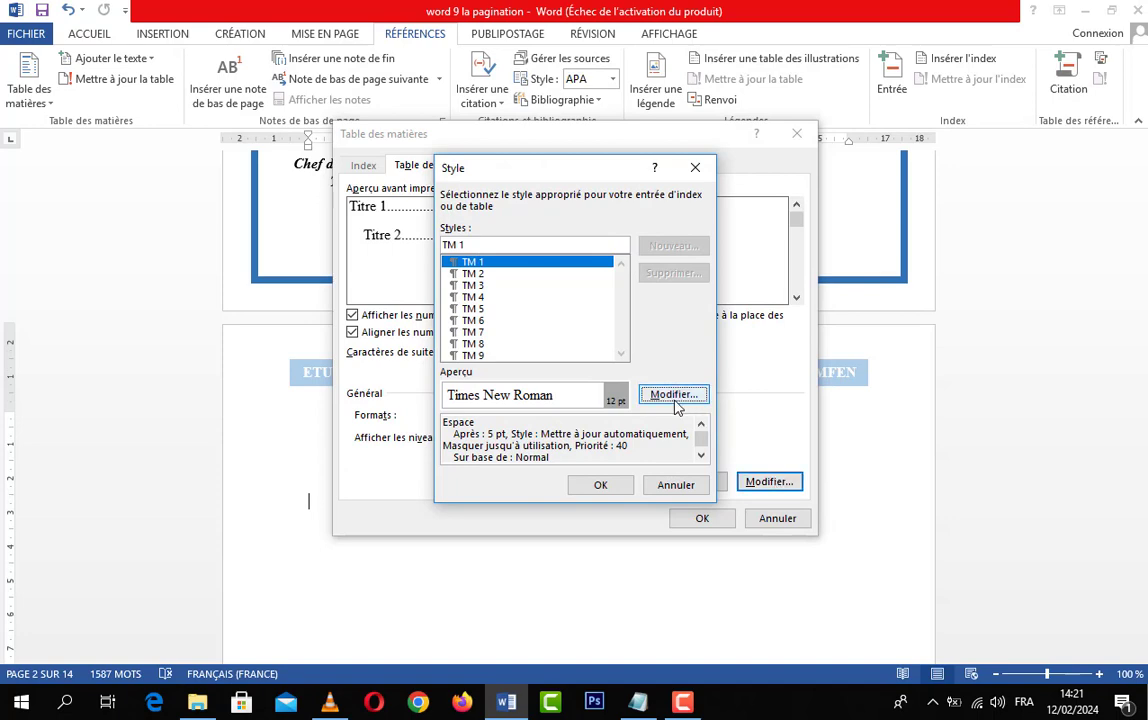
{"action": "left_click", "coordinate": [673, 396]}
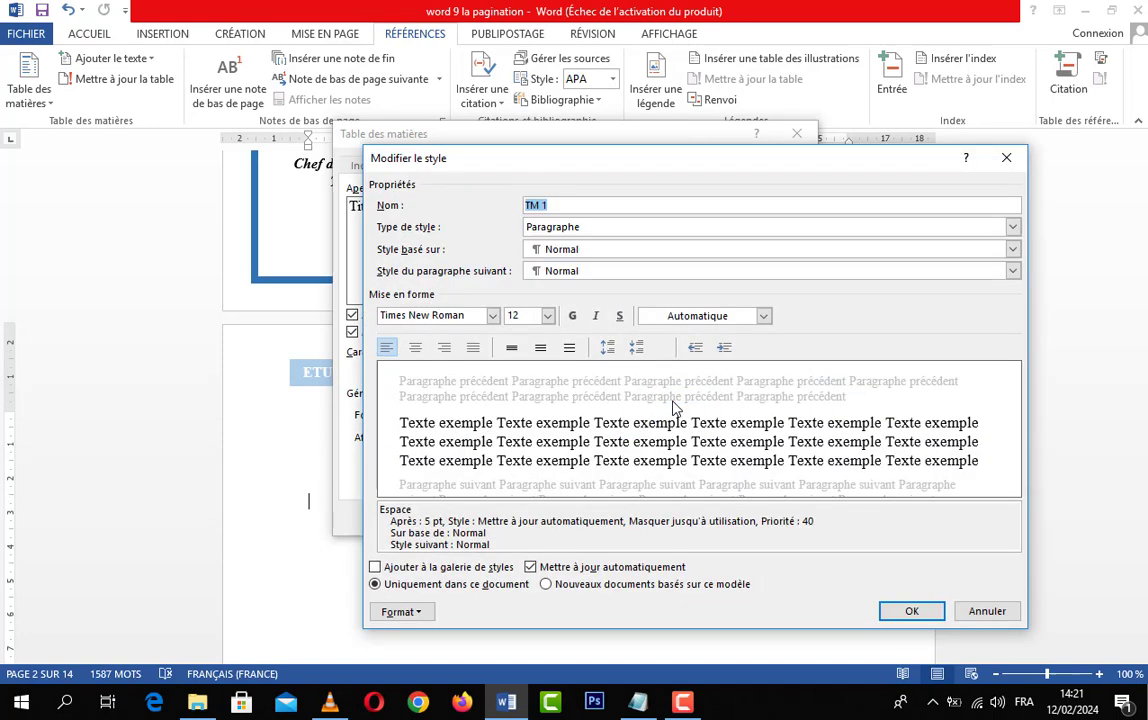
{"action": "left_click", "coordinate": [492, 315]}
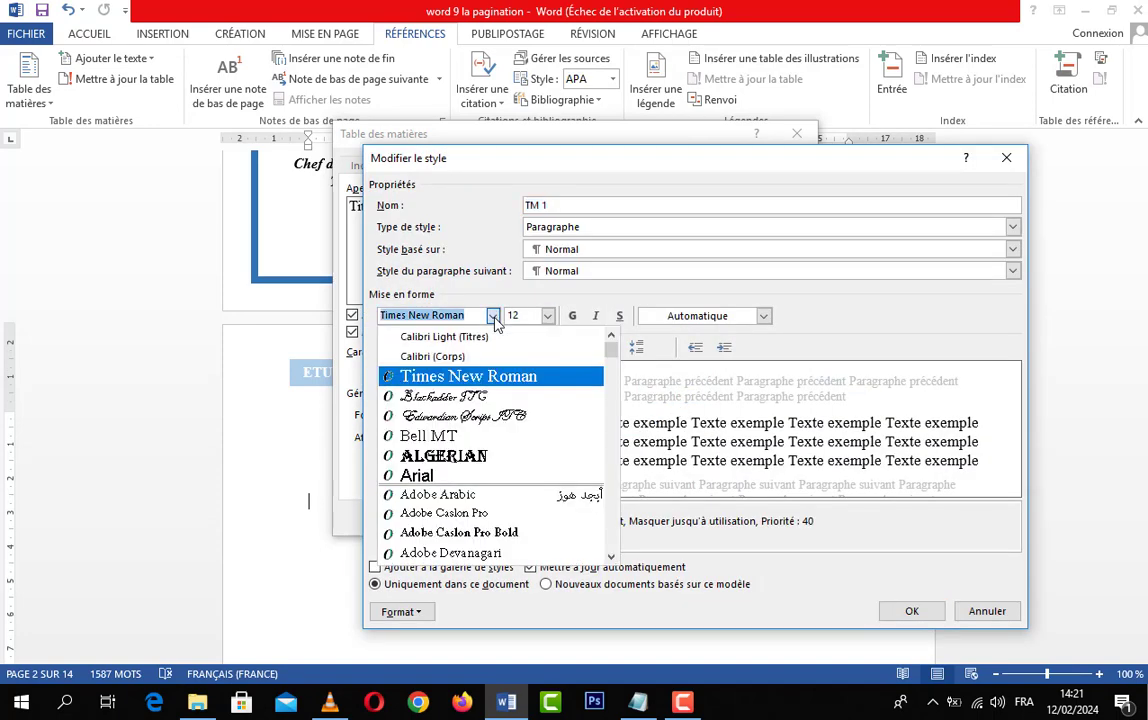
{"action": "left_click", "coordinate": [455, 379]}
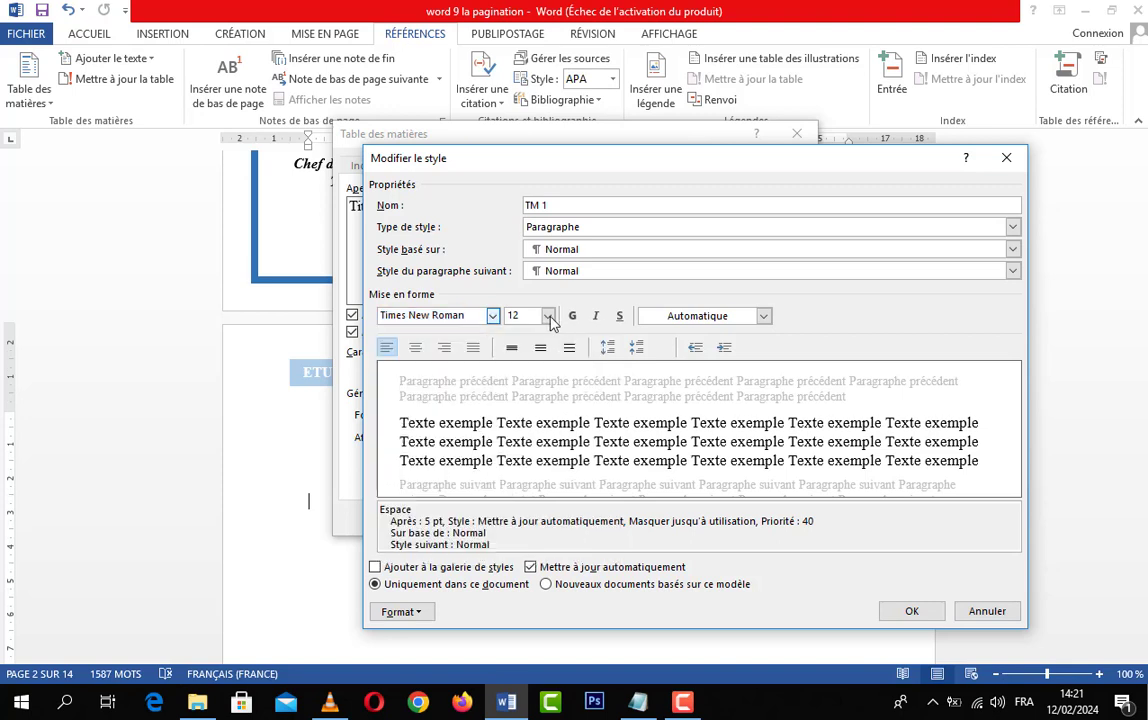
{"action": "left_click", "coordinate": [474, 350]}
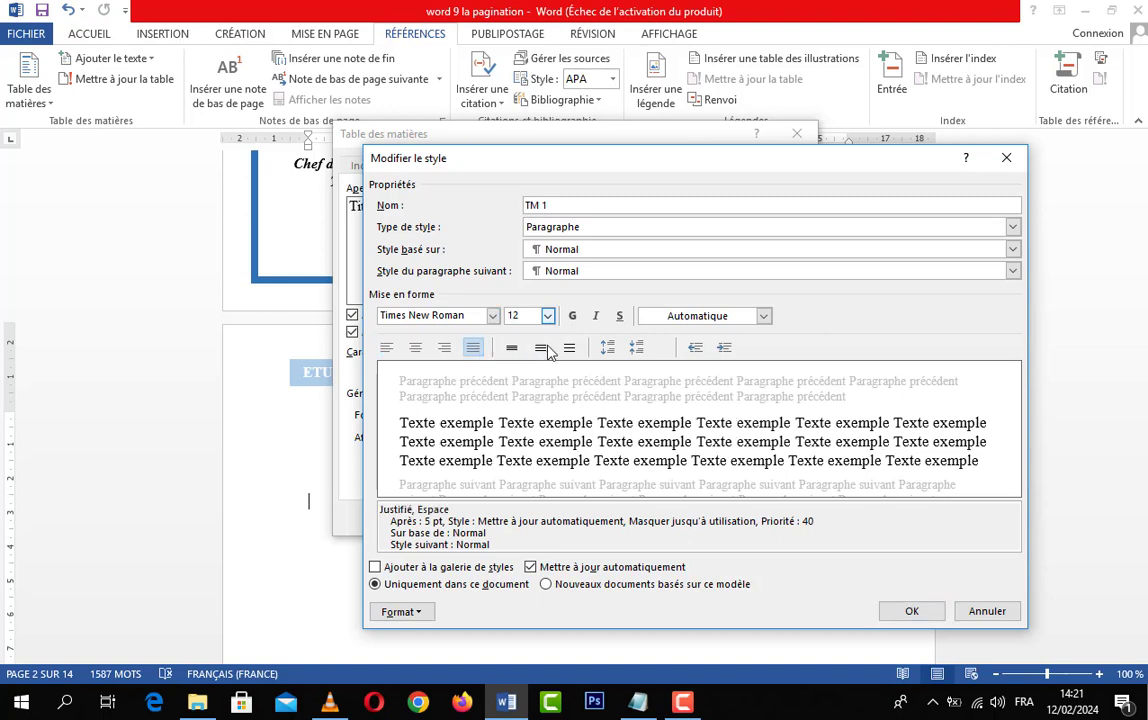
{"action": "left_click", "coordinate": [541, 348]}
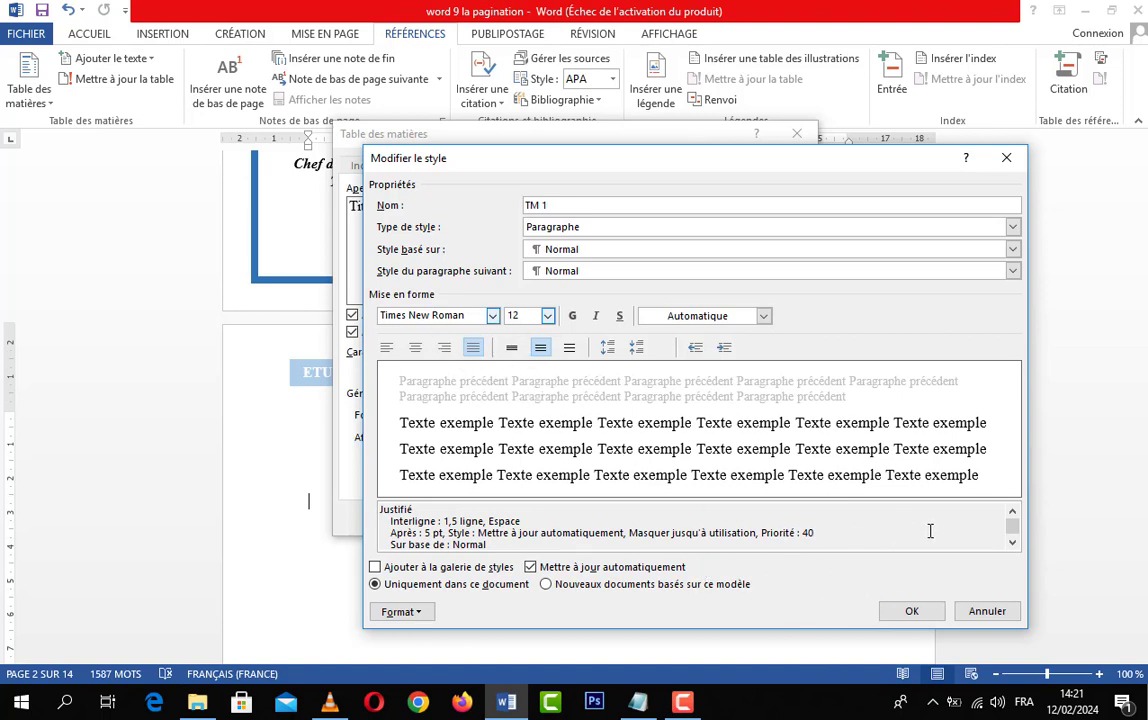
{"action": "left_click", "coordinate": [911, 611]}
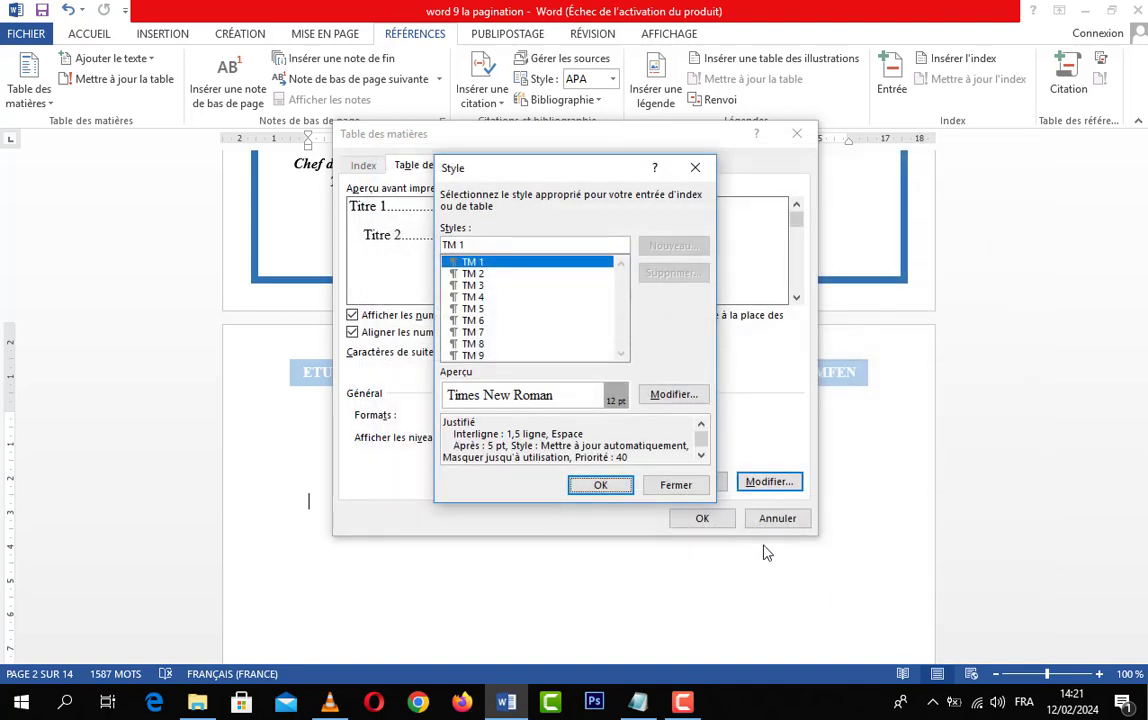
{"action": "left_click", "coordinate": [604, 487]}
Insert the two-level table of contents under the SOMMAIRE title for review and undo the insertion
{"action": "left_click", "coordinate": [700, 517]}
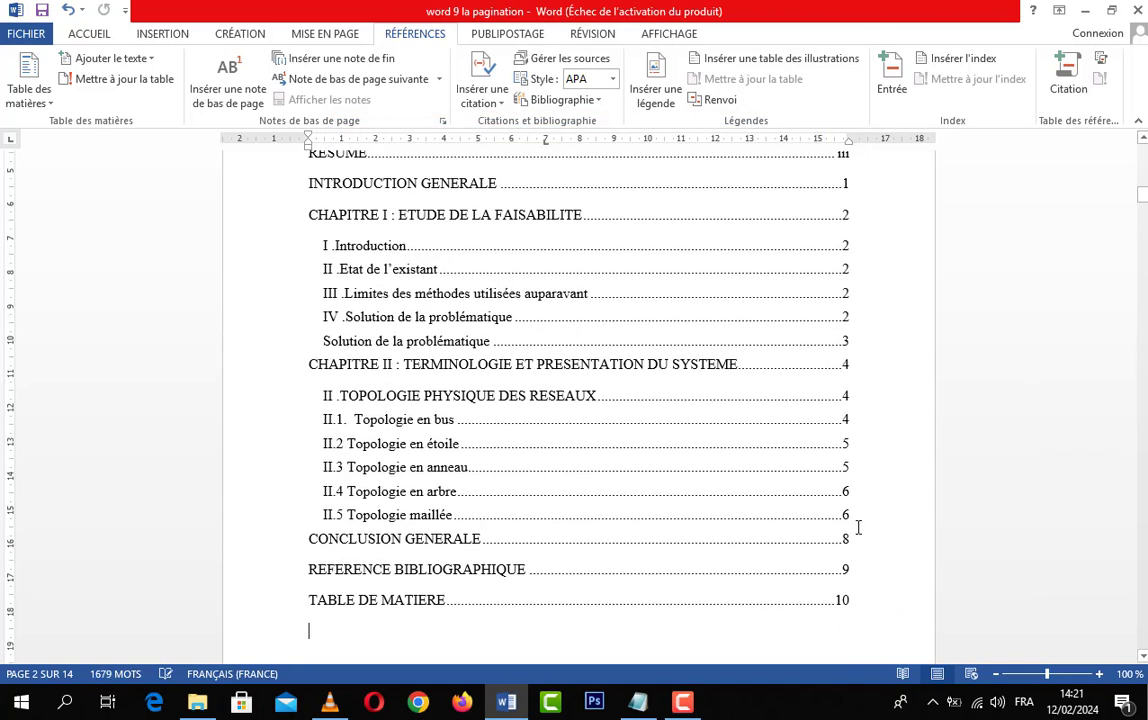
{"action": "scroll", "coordinate": [794, 486], "scroll_direction": "up", "scroll_amount": 5}
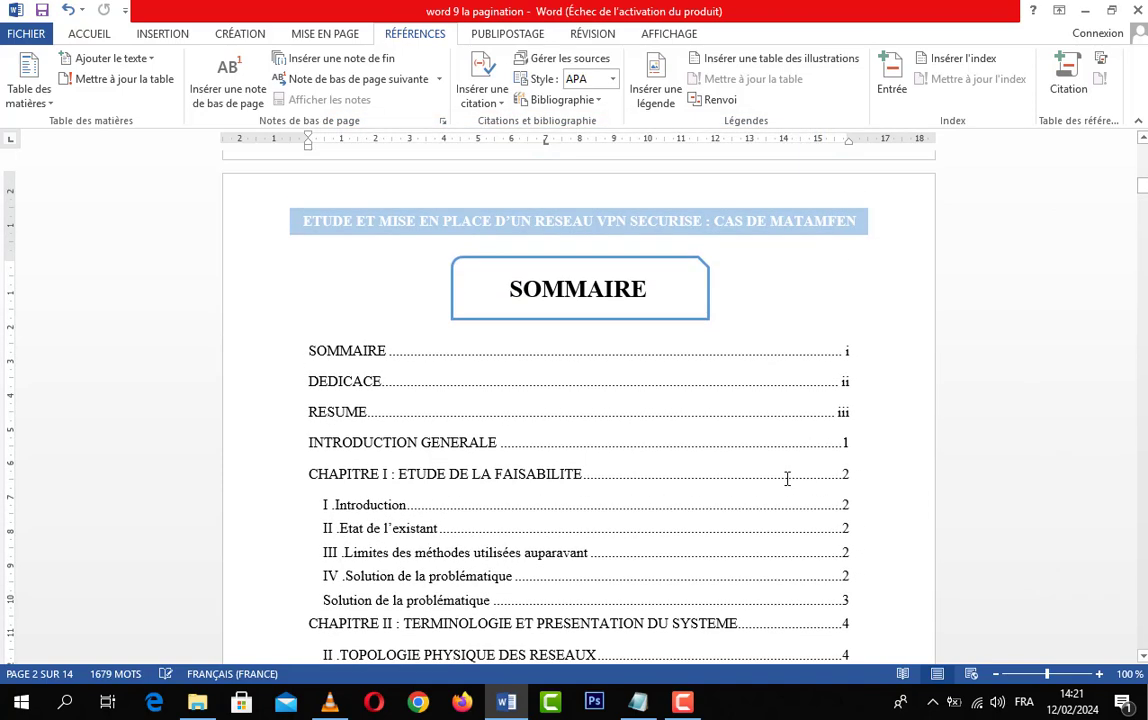
{"action": "scroll", "coordinate": [787, 478], "scroll_direction": "up", "scroll_amount": 1}
{"action": "scroll", "coordinate": [785, 476], "scroll_direction": "down", "scroll_amount": 6}
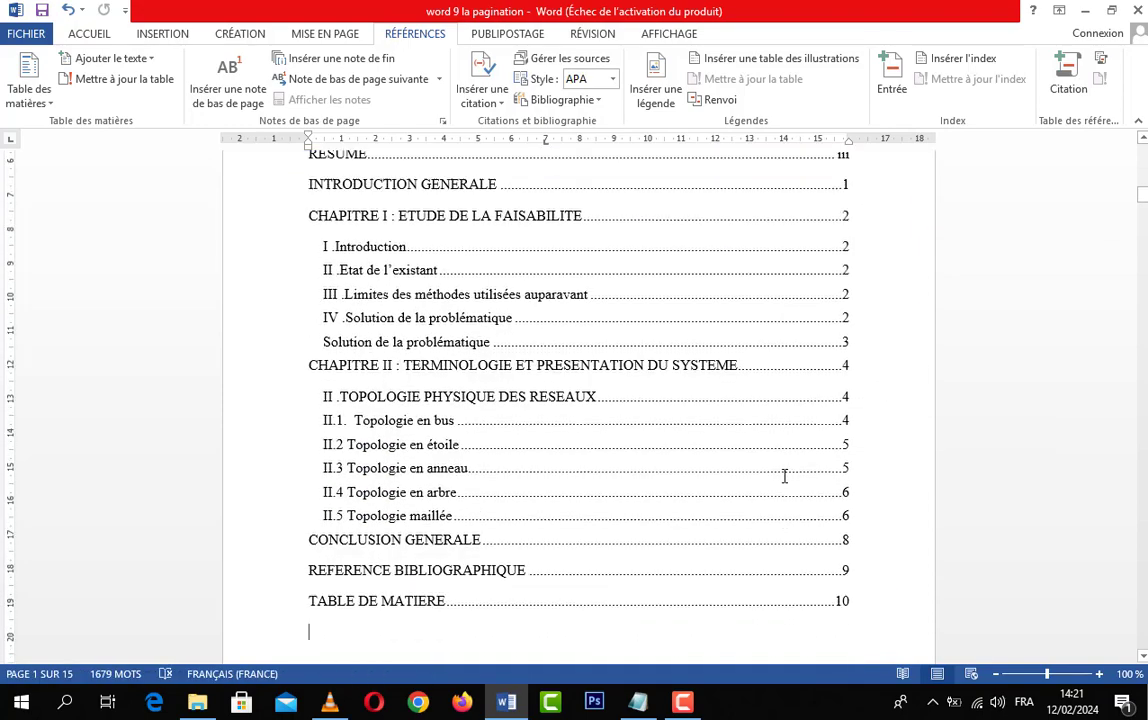
{"action": "scroll", "coordinate": [785, 476], "scroll_direction": "down", "scroll_amount": 4}
{"action": "scroll", "coordinate": [785, 474], "scroll_direction": "up", "scroll_amount": 10}
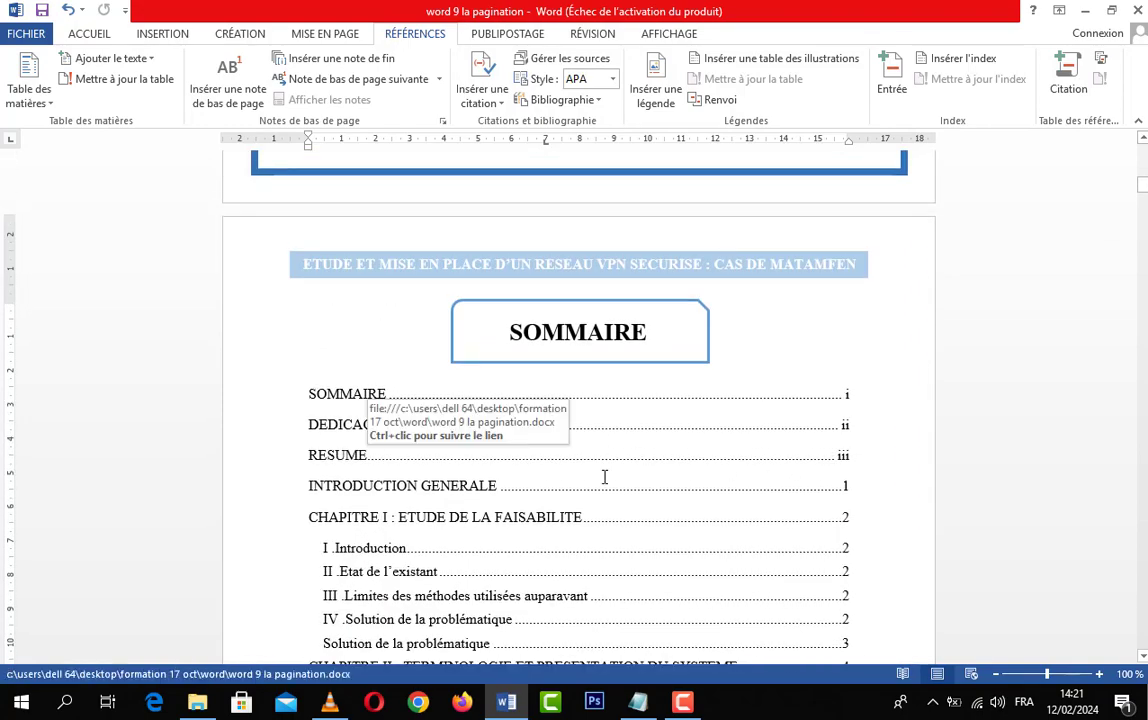
{"action": "scroll", "coordinate": [606, 477], "scroll_direction": "down", "scroll_amount": 8}
{"action": "scroll", "coordinate": [607, 477], "scroll_direction": "up", "scroll_amount": 3}
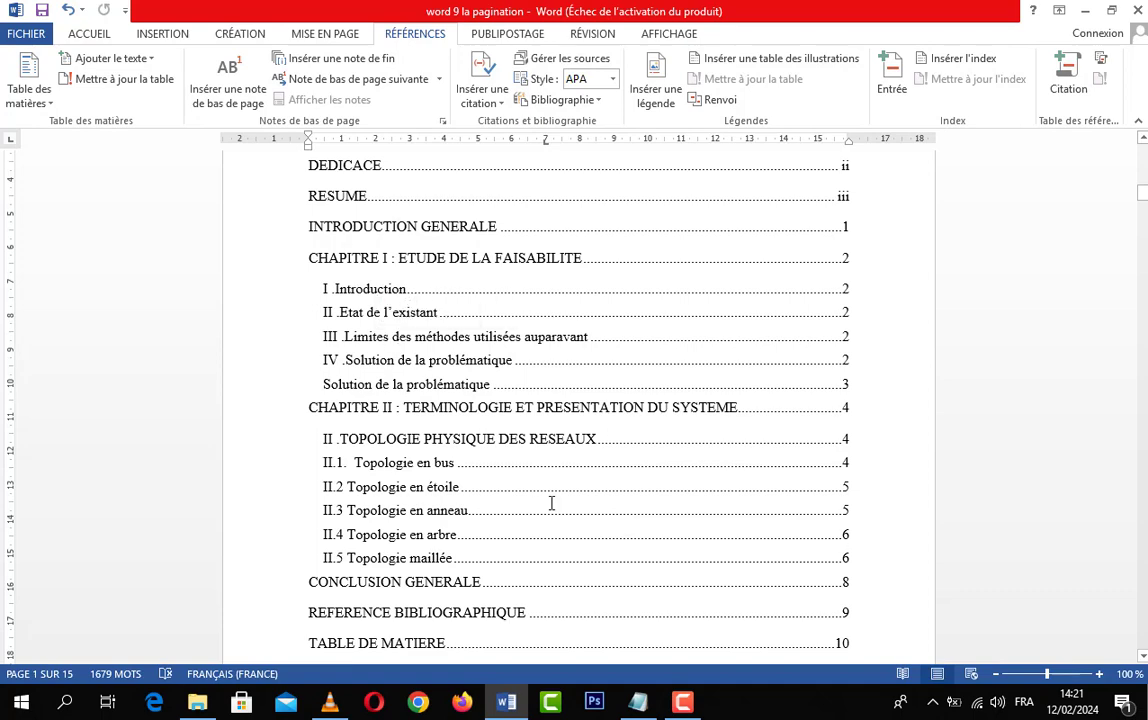
{"action": "scroll", "coordinate": [380, 390], "scroll_direction": "up", "scroll_amount": 3}
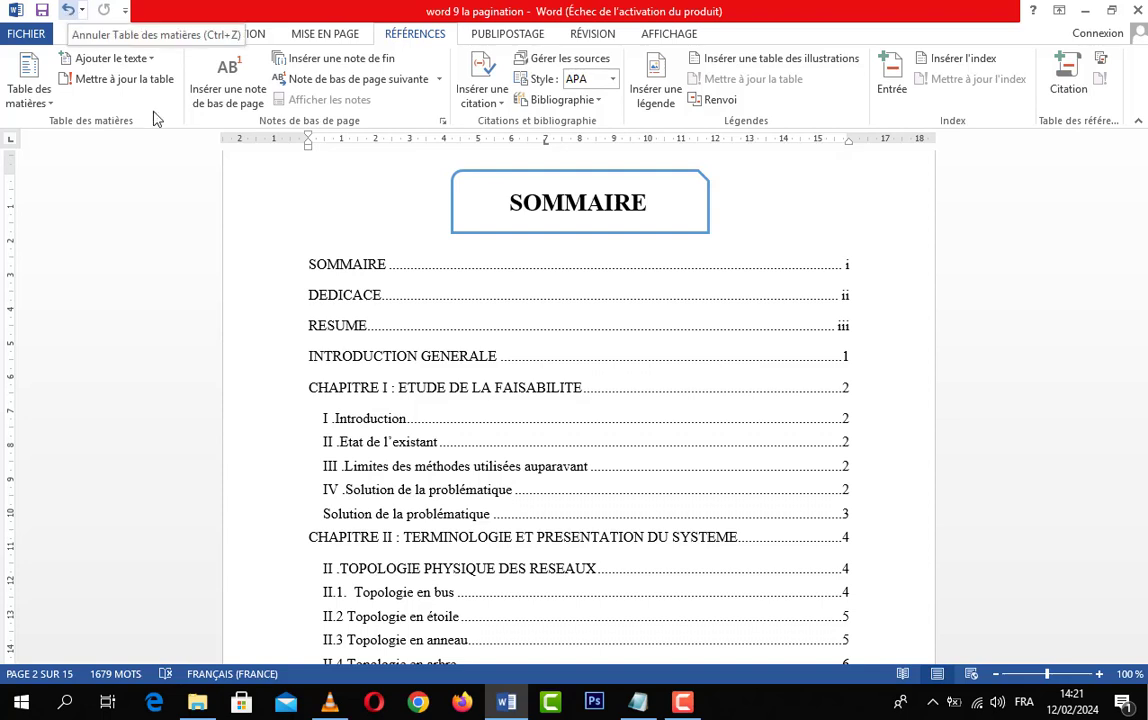
{"action": "left_click", "coordinate": [69, 10]}
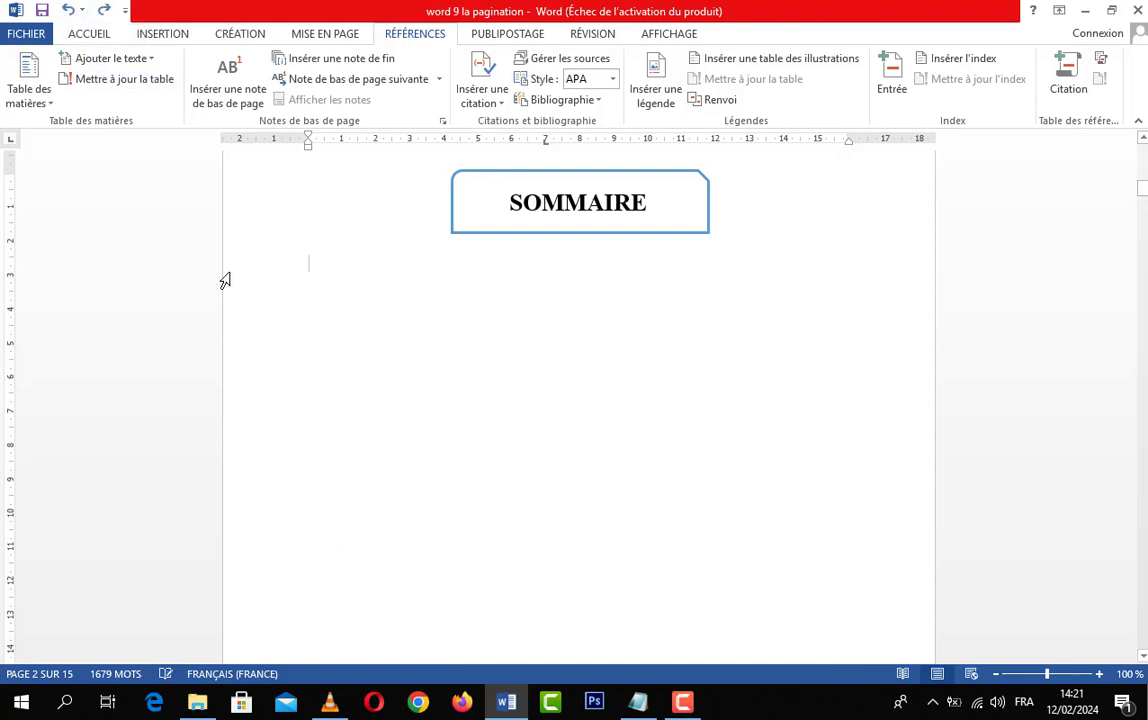
Insert a custom table of contents under SOMMAIRE built only from Grand titre at level 1, leaving Sous titre without a level
{"action": "left_click", "coordinate": [42, 105]}
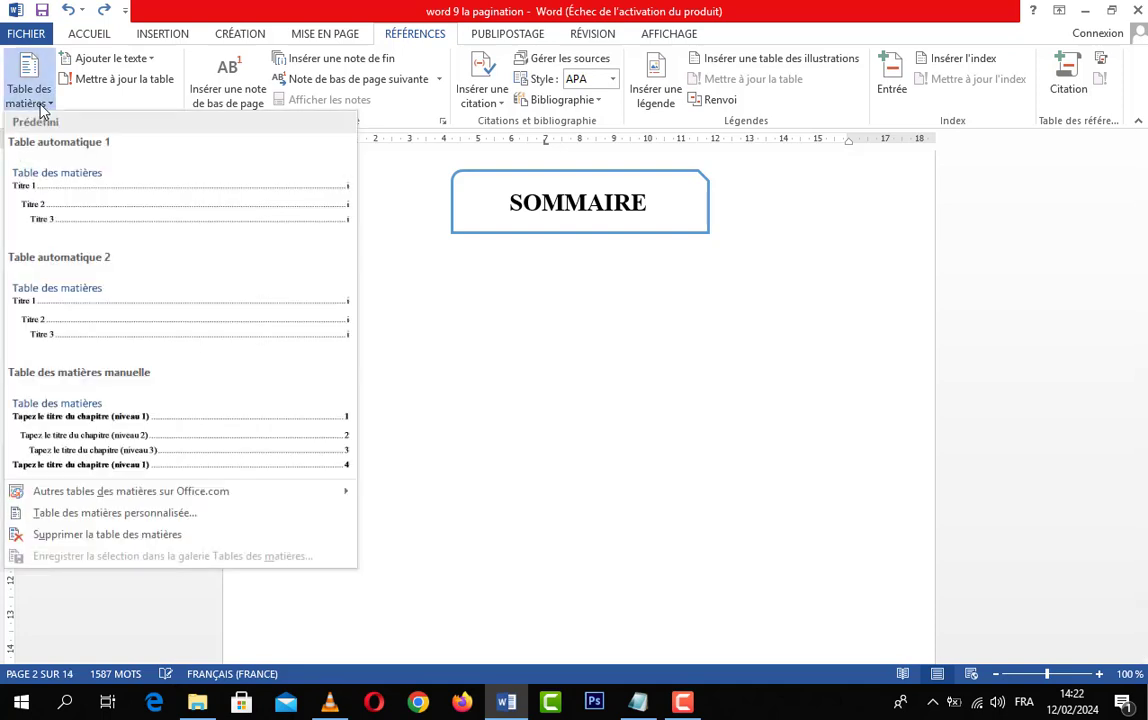
{"action": "left_click", "coordinate": [137, 514]}
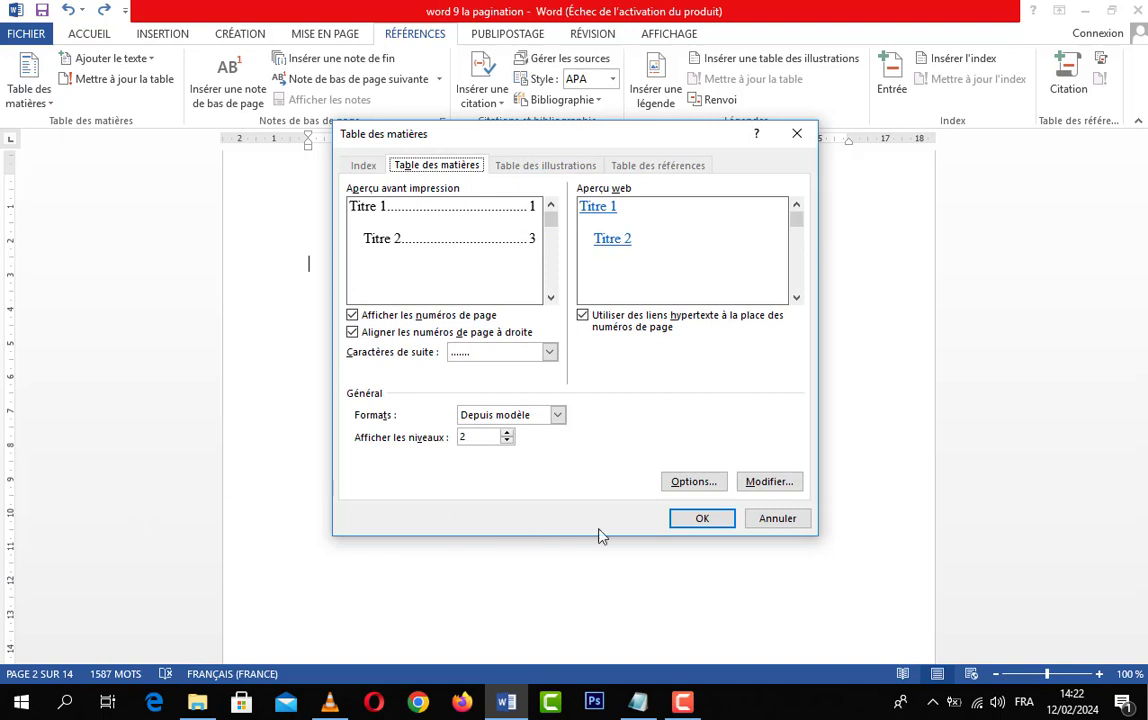
{"action": "left_click", "coordinate": [705, 485]}
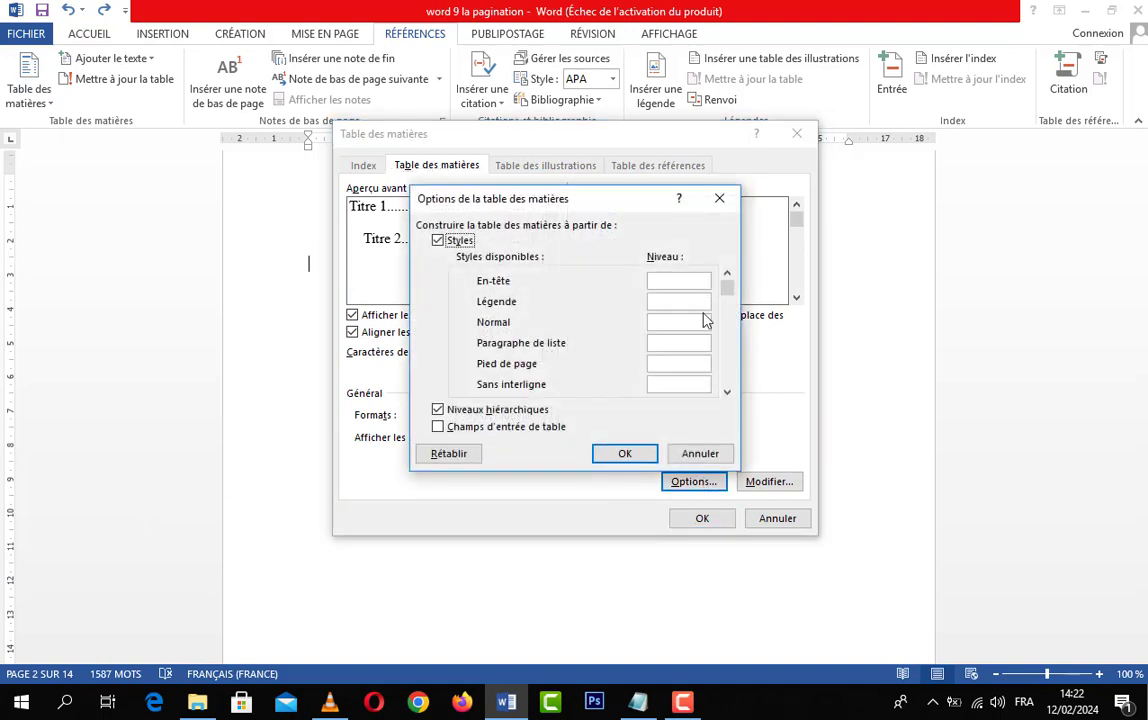
{"action": "left_click", "coordinate": [727, 392]}
{"action": "left_click", "coordinate": [727, 392]}
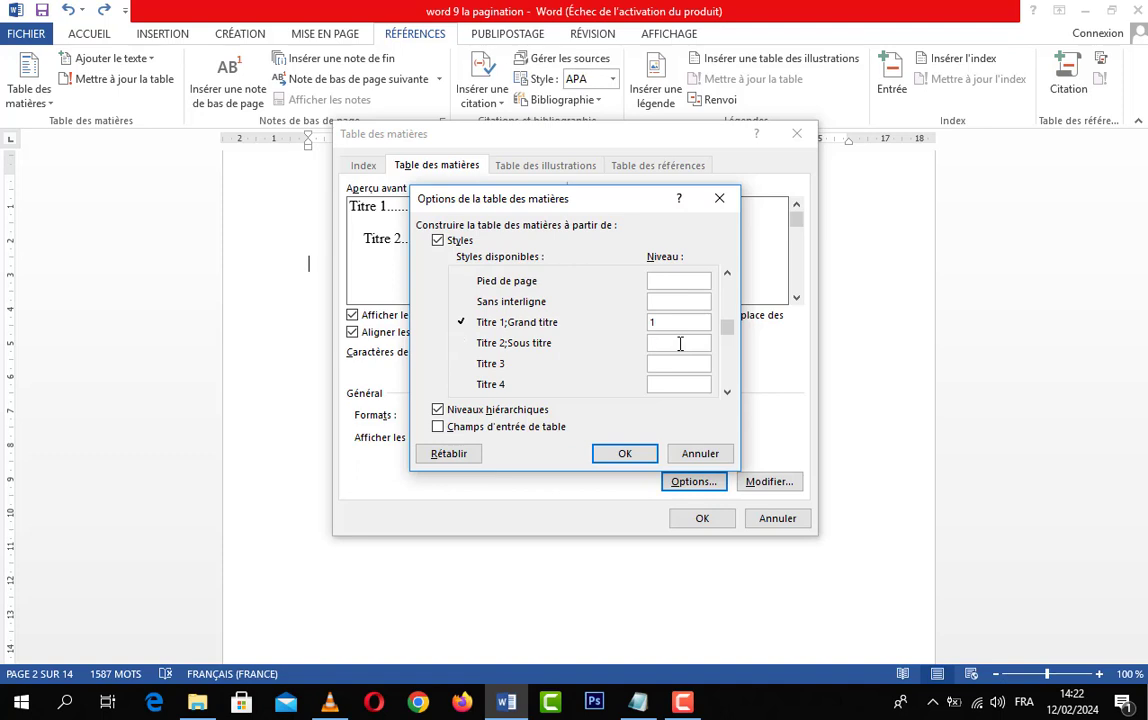
{"action": "left_click", "coordinate": [616, 455]}
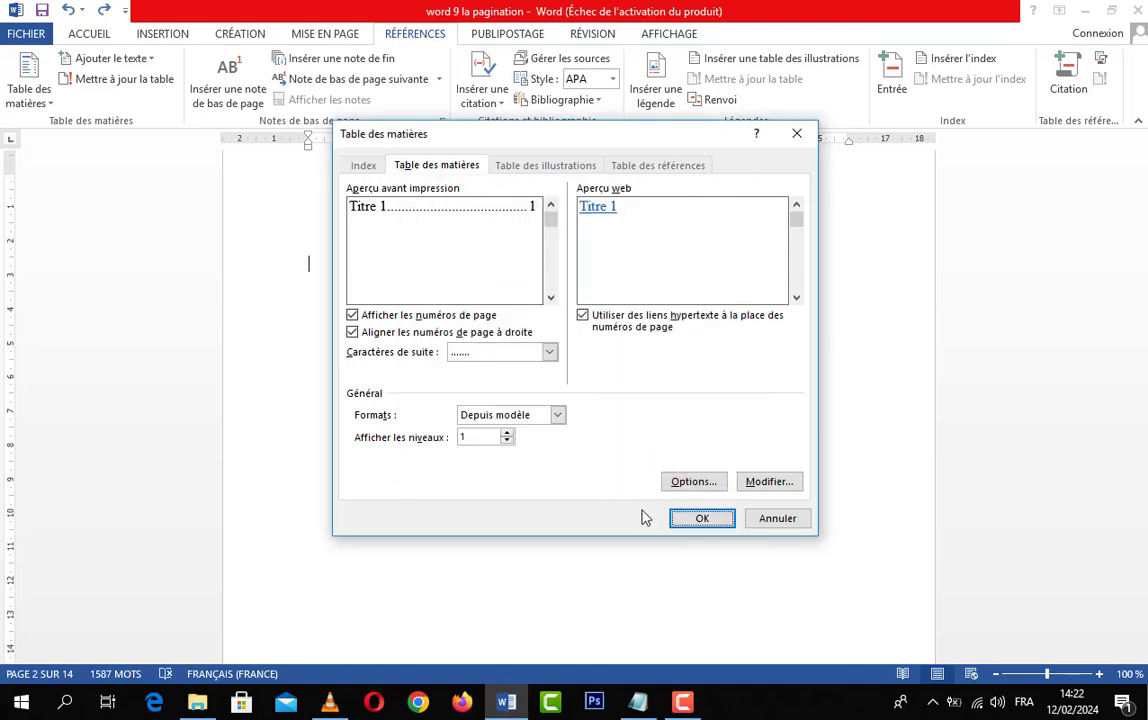
{"action": "left_click", "coordinate": [705, 519]}
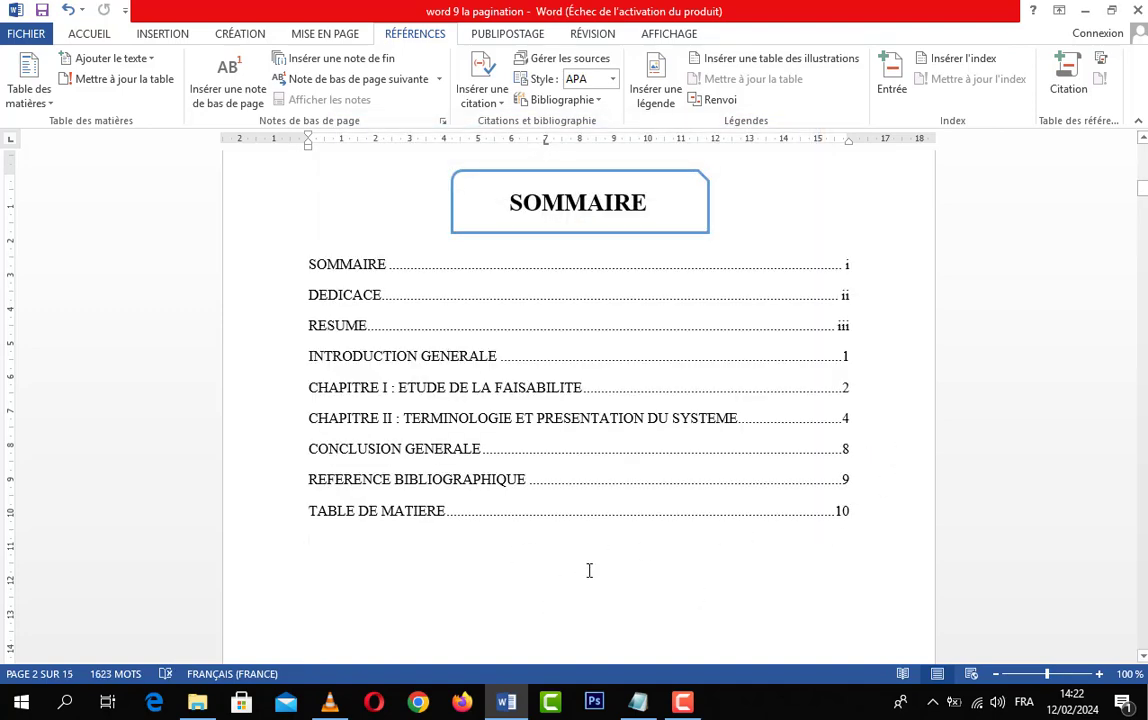
Add a blank line between the SOMMAIRE title and the first table of contents entry
{"action": "left_click", "coordinate": [311, 266]}
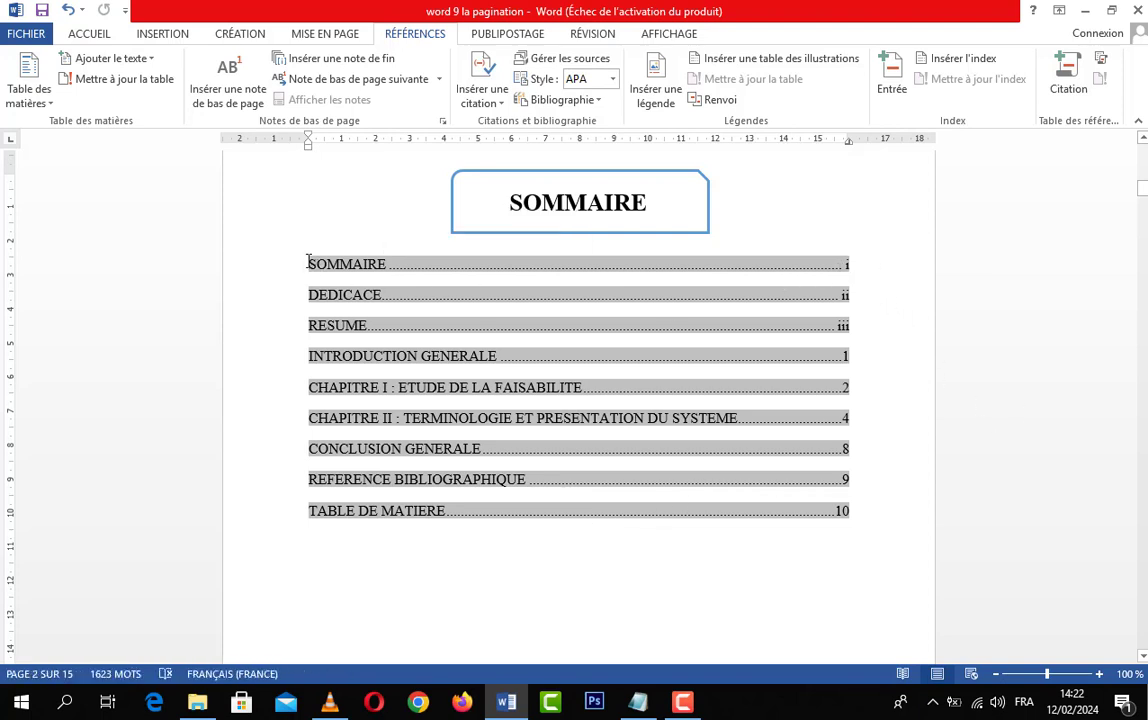
{"action": "key", "text": "Return"}
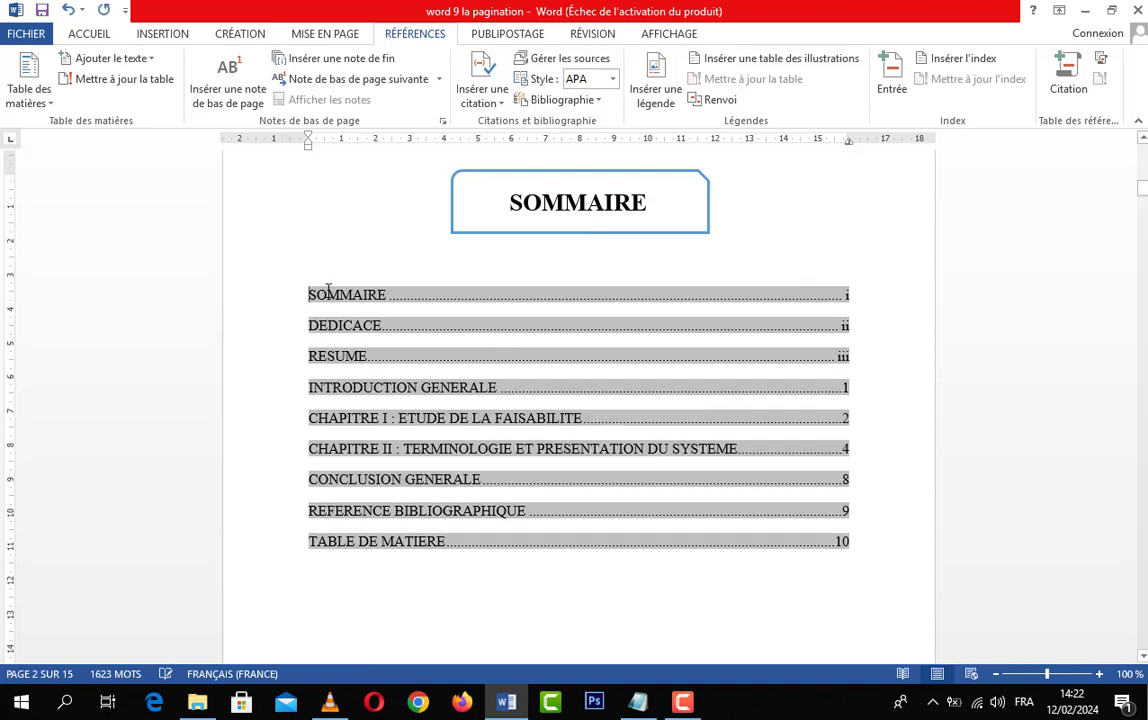
Examine the page layout between the SOMMAIRE table of contents and the DEDICACE title
{"action": "scroll", "coordinate": [718, 532], "scroll_direction": "down", "scroll_amount": 7}
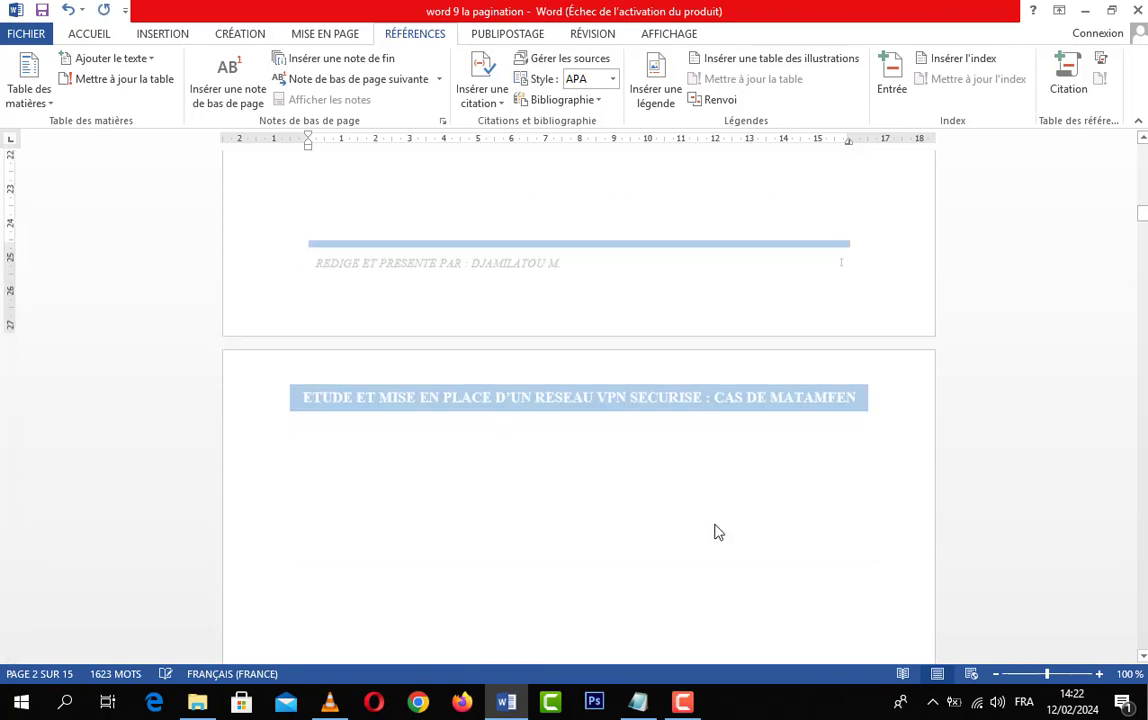
{"action": "scroll", "coordinate": [716, 532], "scroll_direction": "up", "scroll_amount": 2}
{"action": "scroll", "coordinate": [718, 532], "scroll_direction": "down", "scroll_amount": 7}
{"action": "scroll", "coordinate": [646, 505], "scroll_direction": "up", "scroll_amount": 3}
{"action": "scroll", "coordinate": [643, 510], "scroll_direction": "down", "scroll_amount": 3}
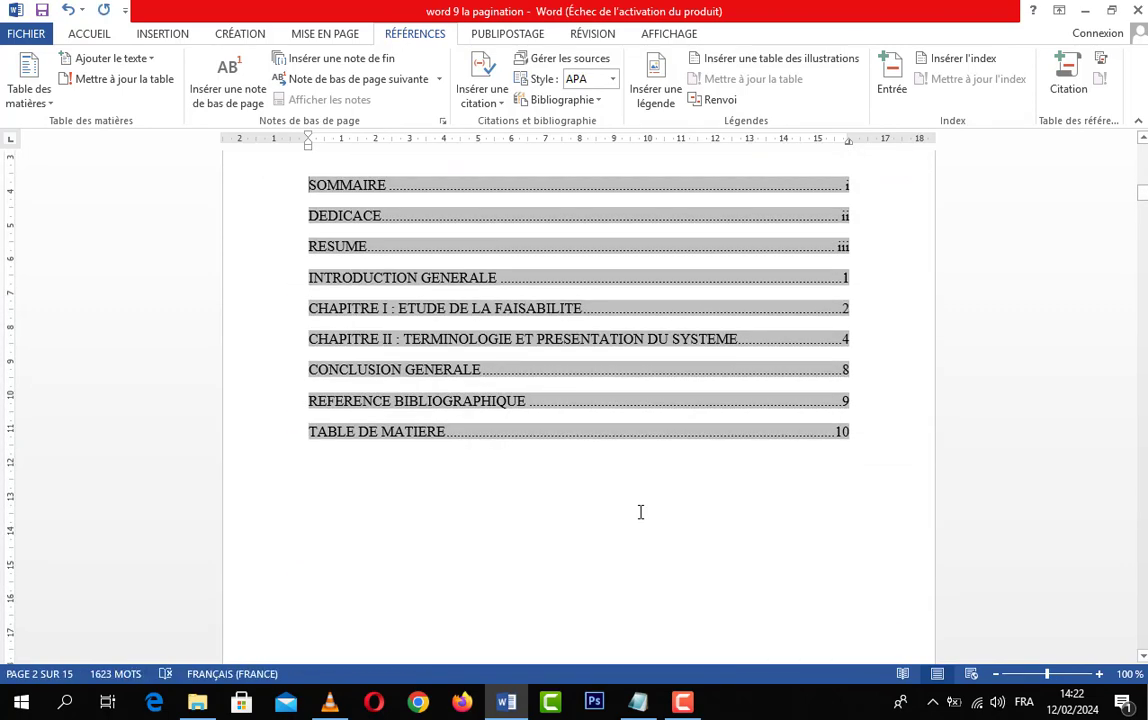
{"action": "scroll", "coordinate": [641, 511], "scroll_direction": "up", "scroll_amount": 1}
{"action": "scroll", "coordinate": [512, 466], "scroll_direction": "up", "scroll_amount": 3}
{"action": "scroll", "coordinate": [607, 484], "scroll_direction": "down", "scroll_amount": 10}
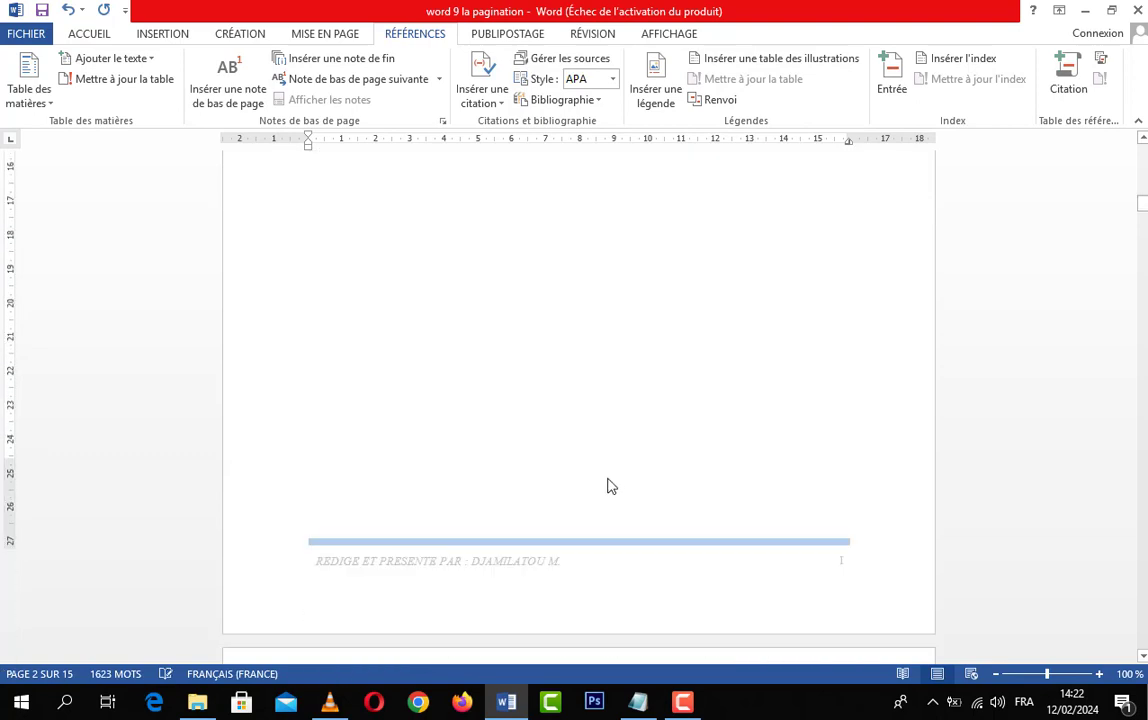
{"action": "scroll", "coordinate": [597, 522], "scroll_direction": "down", "scroll_amount": 3}
{"action": "scroll", "coordinate": [548, 397], "scroll_direction": "up", "scroll_amount": 3}
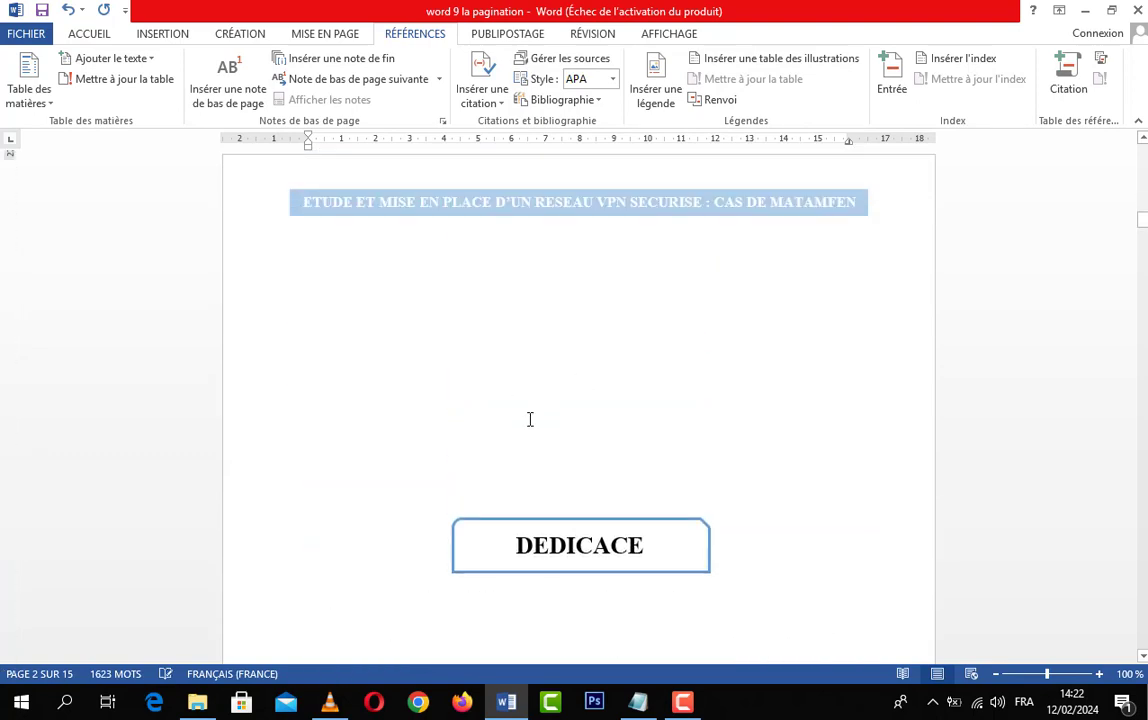
{"action": "scroll", "coordinate": [495, 413], "scroll_direction": "down", "scroll_amount": 2}
{"action": "scroll", "coordinate": [490, 430], "scroll_direction": "up", "scroll_amount": 3}
{"action": "scroll", "coordinate": [551, 487], "scroll_direction": "up", "scroll_amount": 1}
{"action": "scroll", "coordinate": [515, 487], "scroll_direction": "down", "scroll_amount": 2}
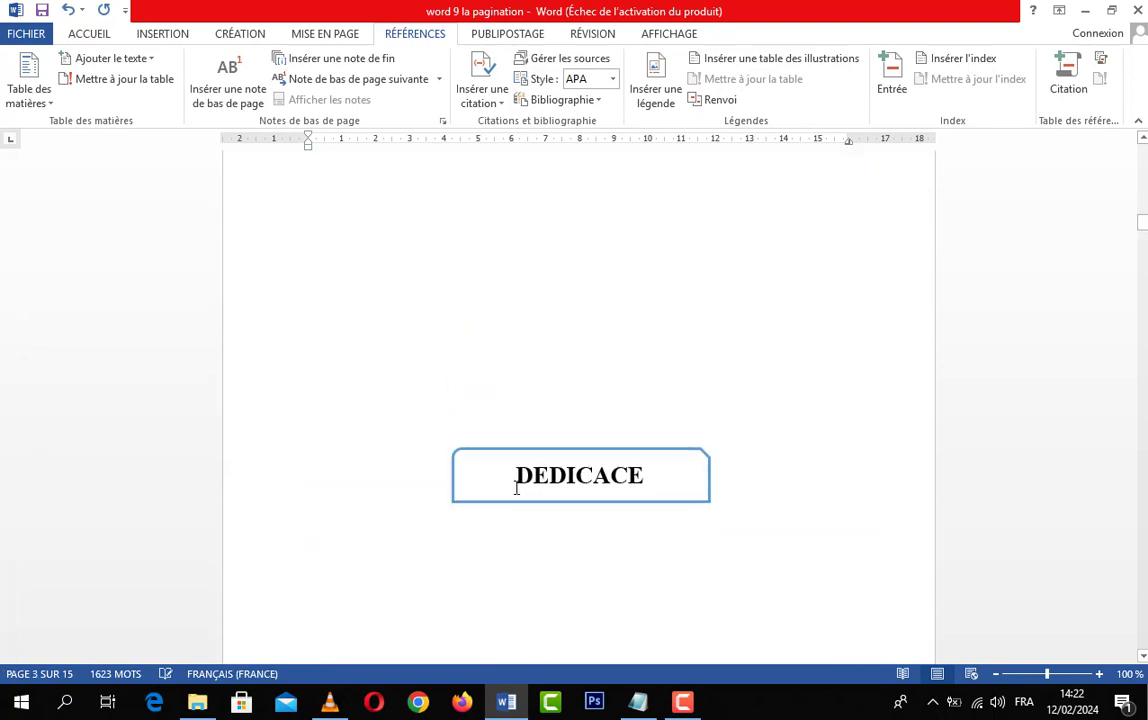
{"action": "scroll", "coordinate": [557, 520], "scroll_direction": "up", "scroll_amount": 8}
{"action": "scroll", "coordinate": [558, 522], "scroll_direction": "down", "scroll_amount": 10}
{"action": "scroll", "coordinate": [500, 380], "scroll_direction": "up", "scroll_amount": 4}
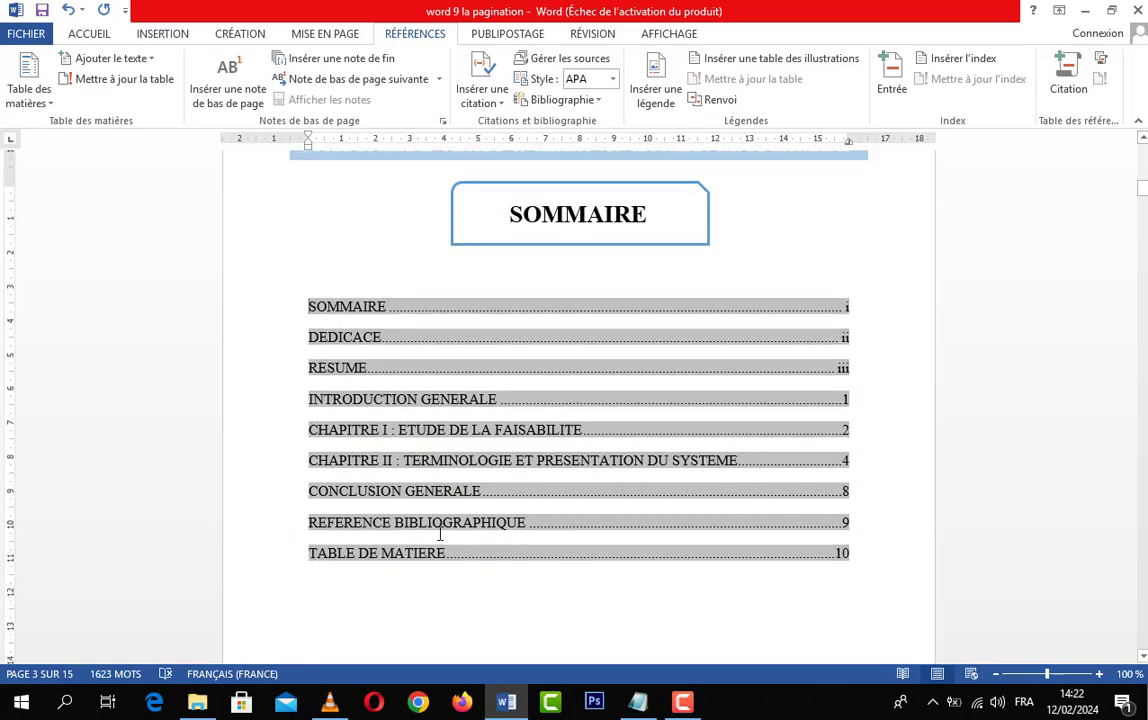
Delete the blank lines above the DEDICACE title so that it sits directly below the page header
{"action": "scroll", "coordinate": [535, 510], "scroll_direction": "down", "scroll_amount": 1}
{"action": "scroll", "coordinate": [530, 515], "scroll_direction": "down", "scroll_amount": 9}
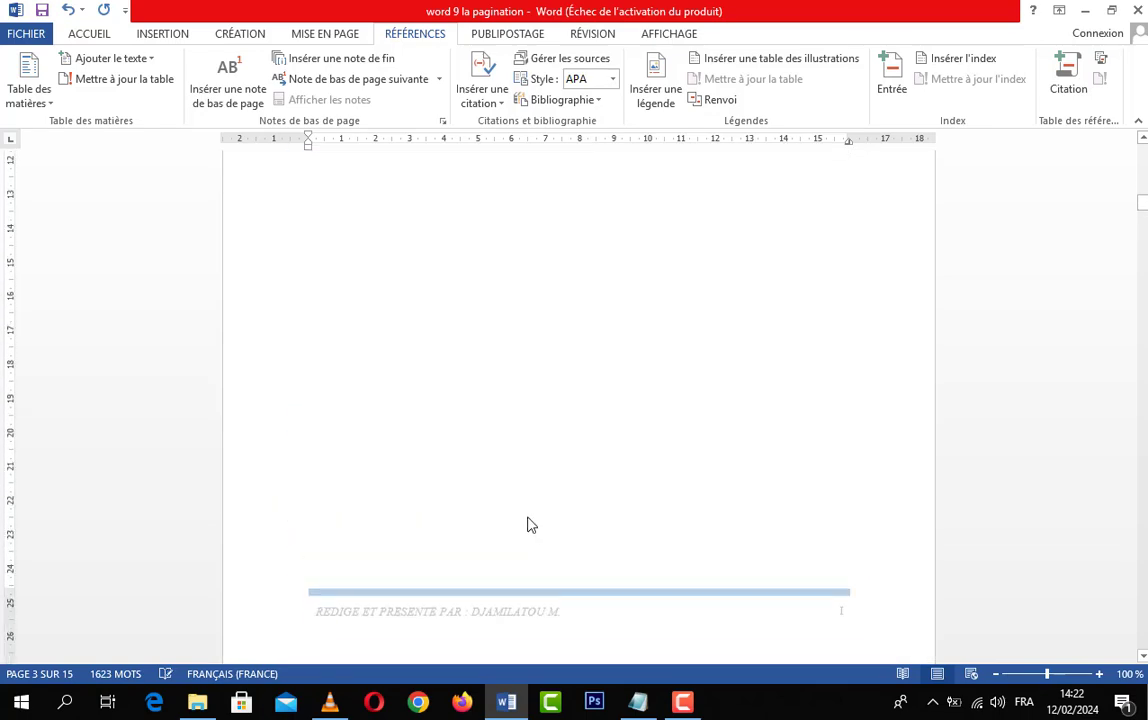
{"action": "left_click", "coordinate": [488, 419]}
{"action": "scroll", "coordinate": [488, 419], "scroll_direction": "down", "scroll_amount": 2}
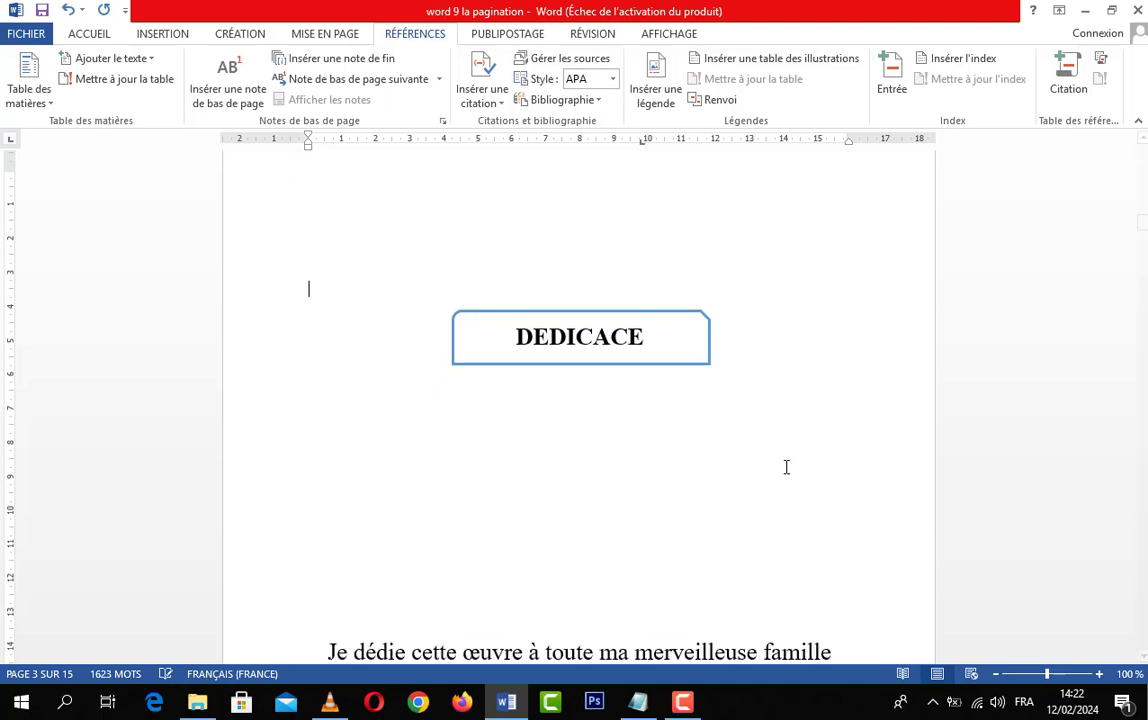
{"action": "scroll", "coordinate": [853, 469], "scroll_direction": "up", "scroll_amount": 3}
{"action": "key", "text": "BackSpace"}
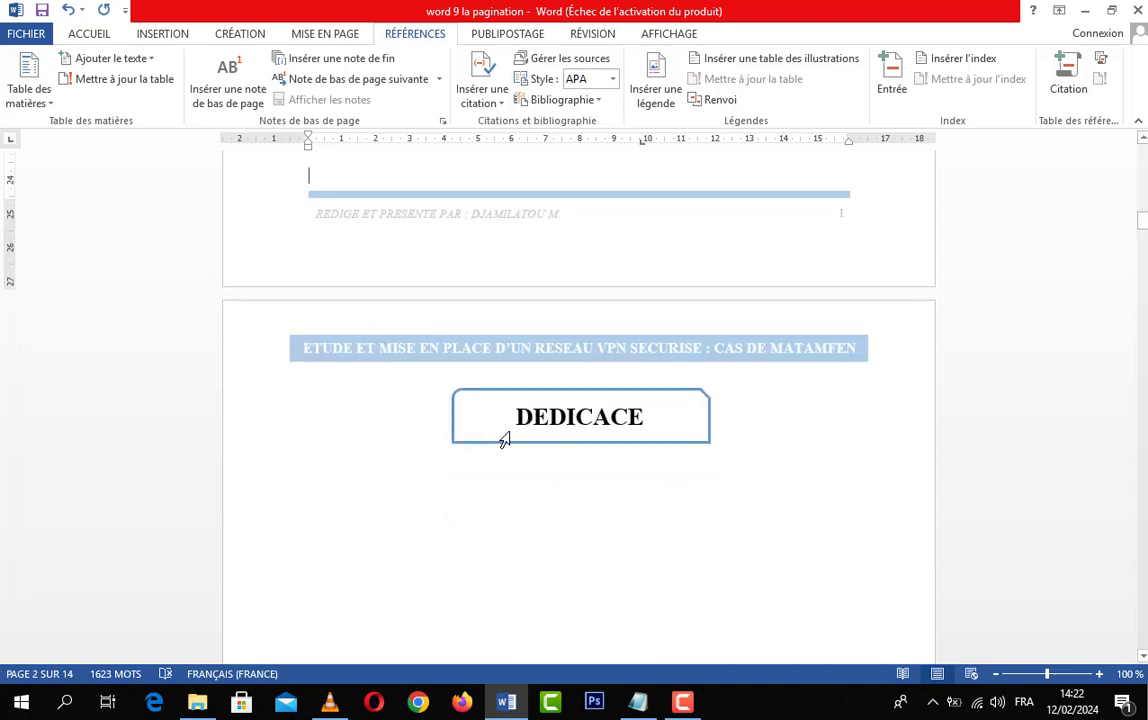
{"action": "key", "text": "Return"}
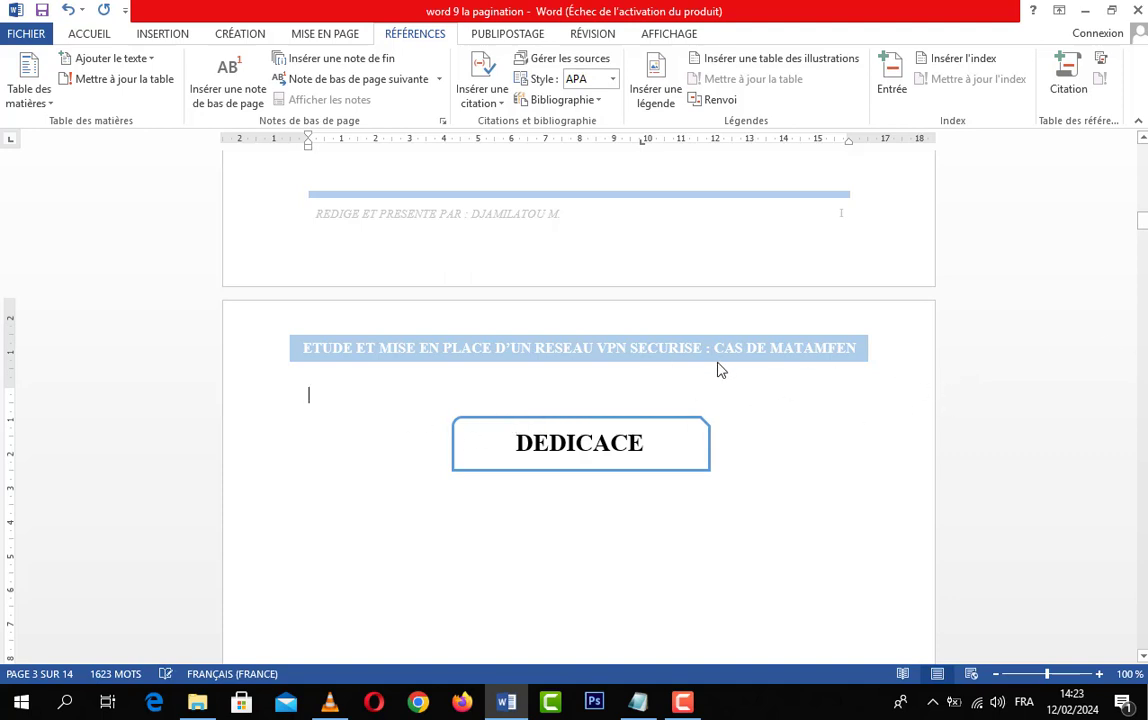
{"action": "key", "text": "BackSpace"}
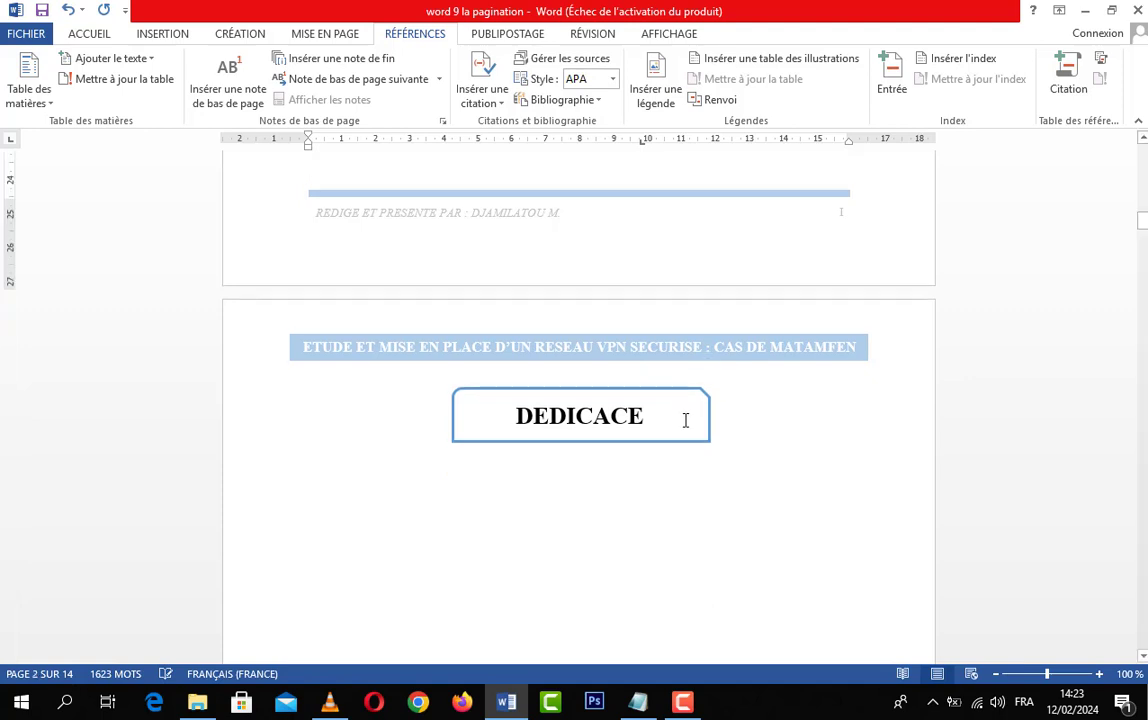
Update the table of contents under the SOMMAIRE title, refreshing only its page numbers
{"action": "scroll", "coordinate": [684, 420], "scroll_direction": "down", "scroll_amount": 5}
{"action": "scroll", "coordinate": [685, 461], "scroll_direction": "down", "scroll_amount": 15}
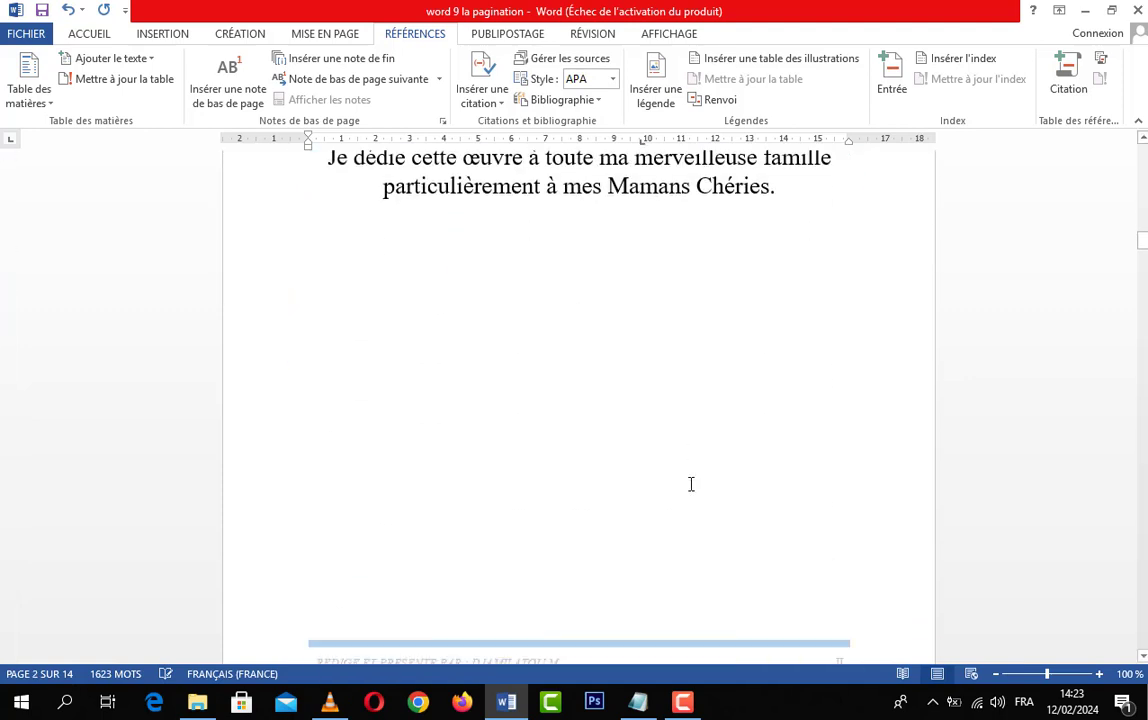
{"action": "scroll", "coordinate": [700, 488], "scroll_direction": "up", "scroll_amount": 1}
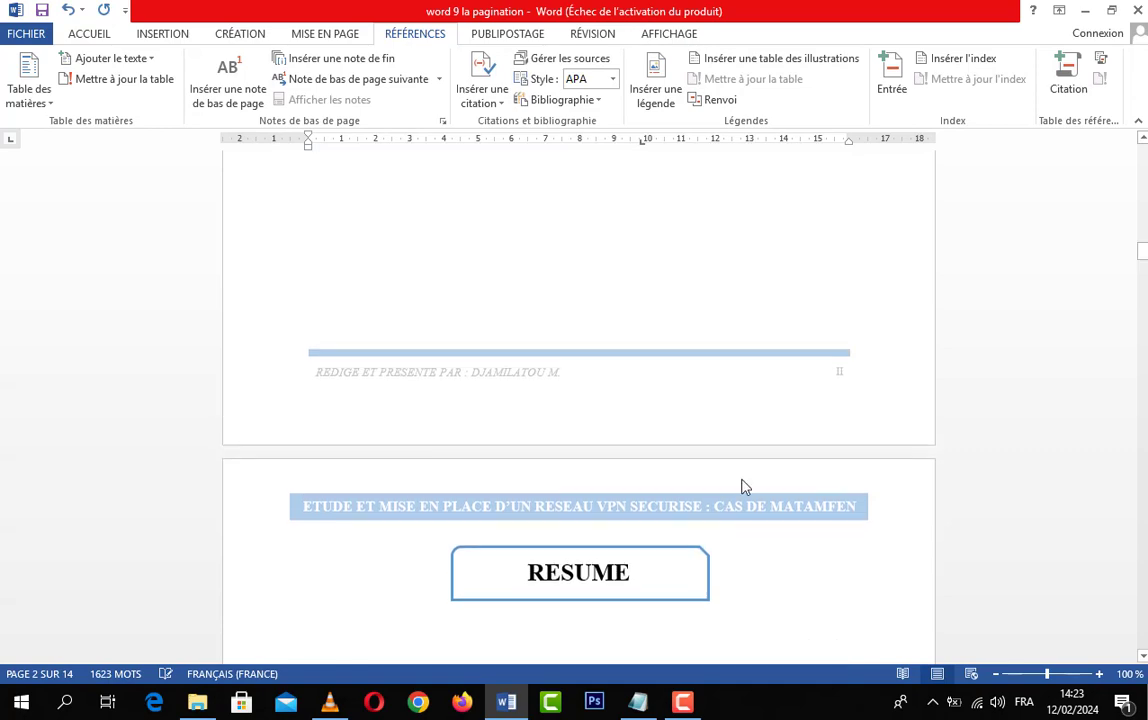
{"action": "left_click_drag", "start_coordinate": [1142, 252], "coordinate": [1142, 196]}
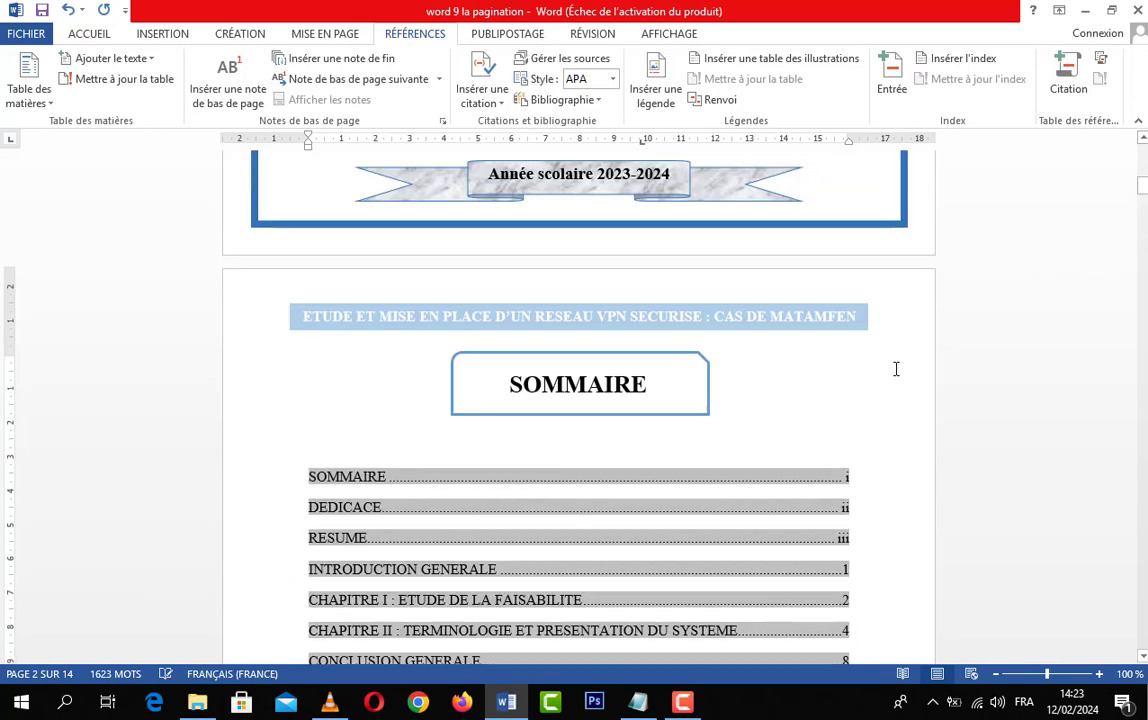
{"action": "scroll", "coordinate": [894, 368], "scroll_direction": "down", "scroll_amount": 3}
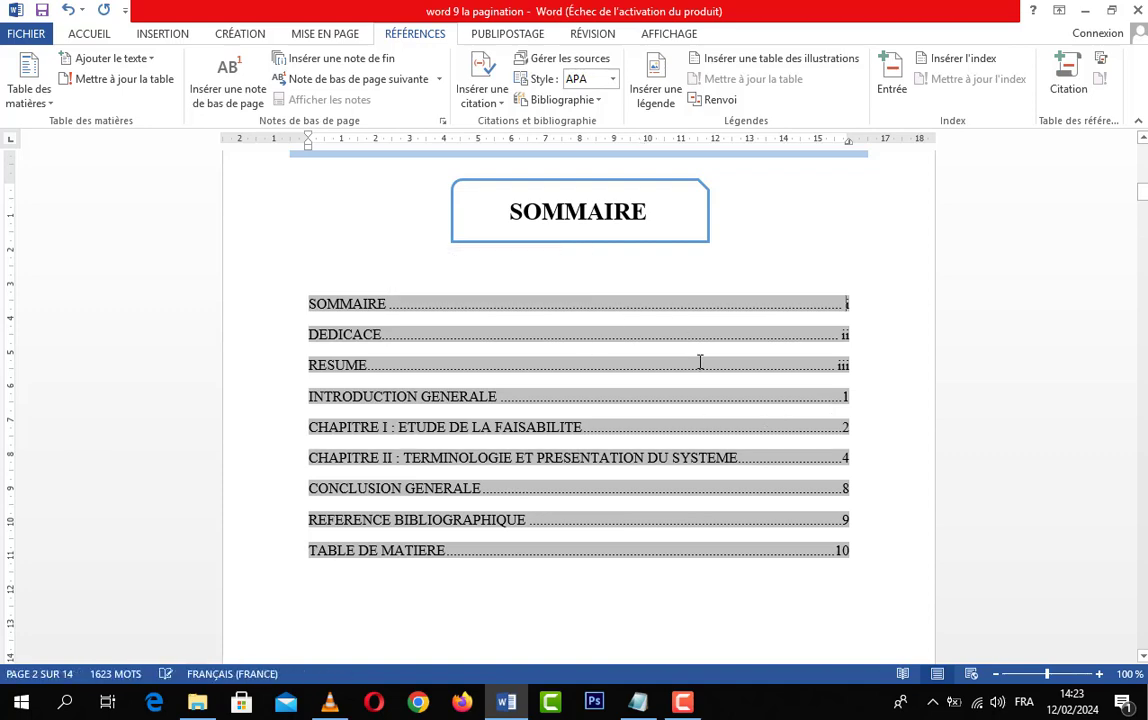
{"action": "scroll", "coordinate": [666, 494], "scroll_direction": "down", "scroll_amount": 6}
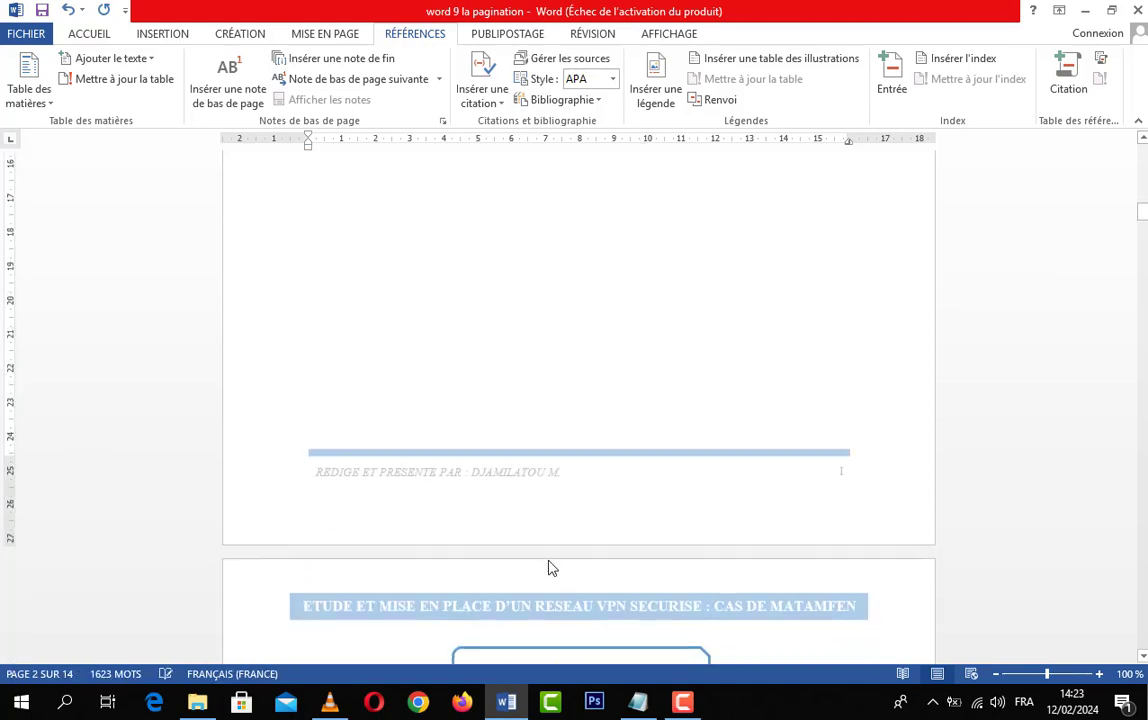
{"action": "scroll", "coordinate": [656, 520], "scroll_direction": "up", "scroll_amount": 6}
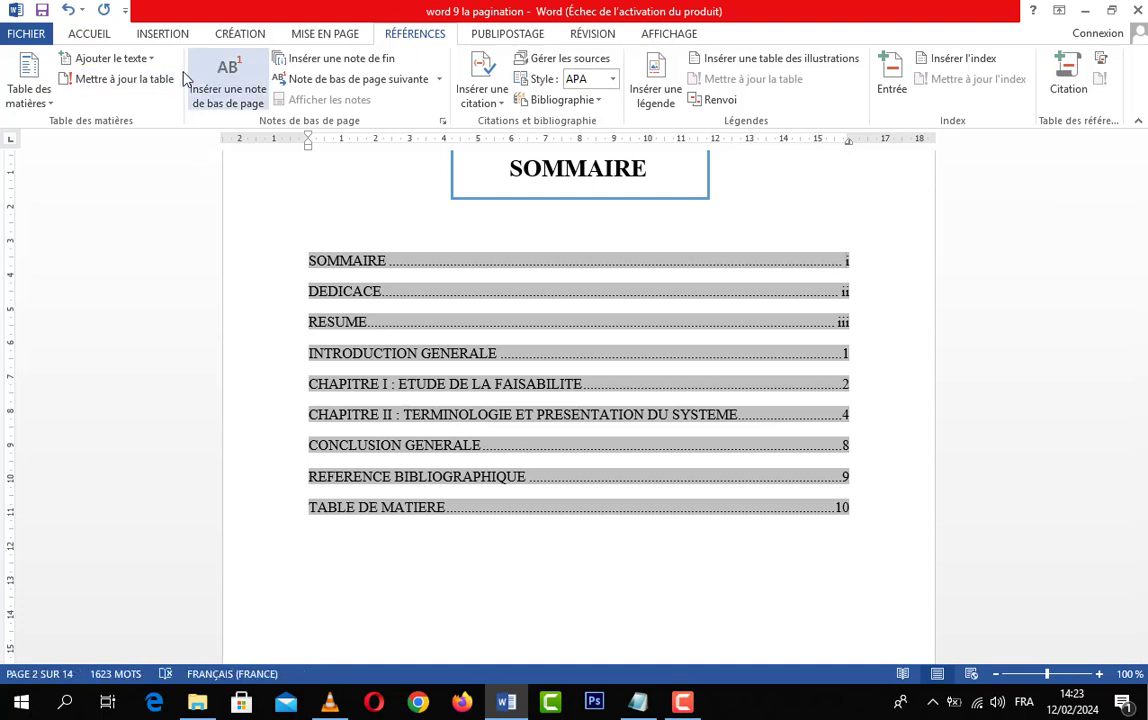
{"action": "left_click", "coordinate": [120, 79]}
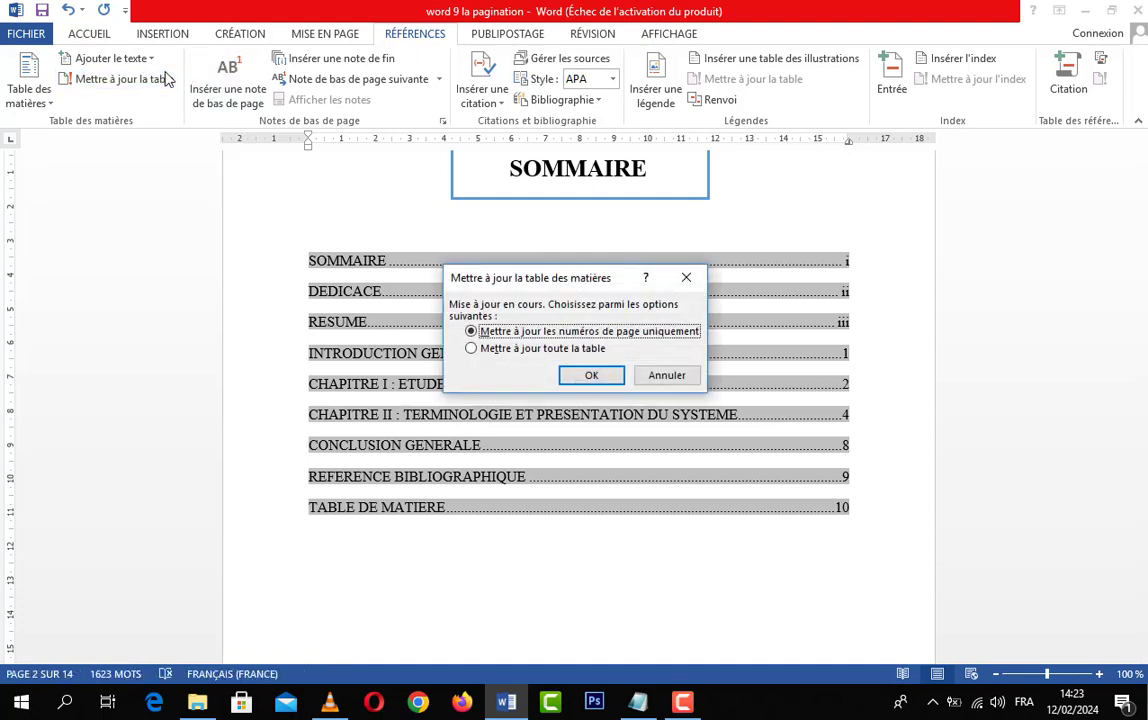
{"action": "left_click", "coordinate": [590, 376]}
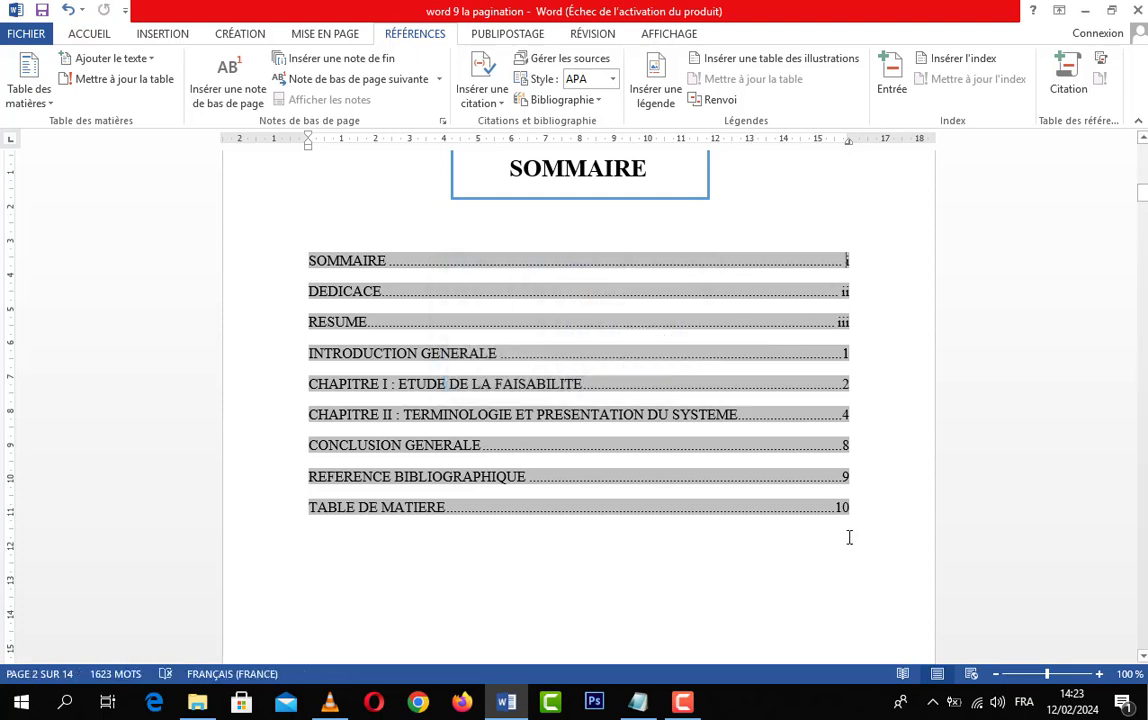